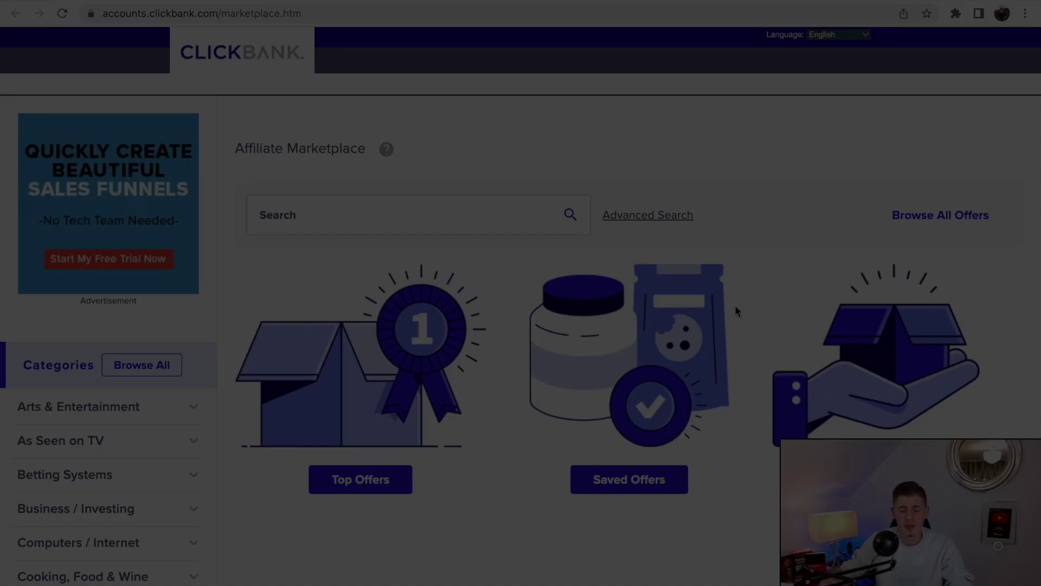
# Run an empty search in the Affiliate Marketplace to list all offers
pyautogui.scroll(-3, 606, 232)
pyautogui.scroll(3, 606, 232)
pyautogui.click(570, 216)
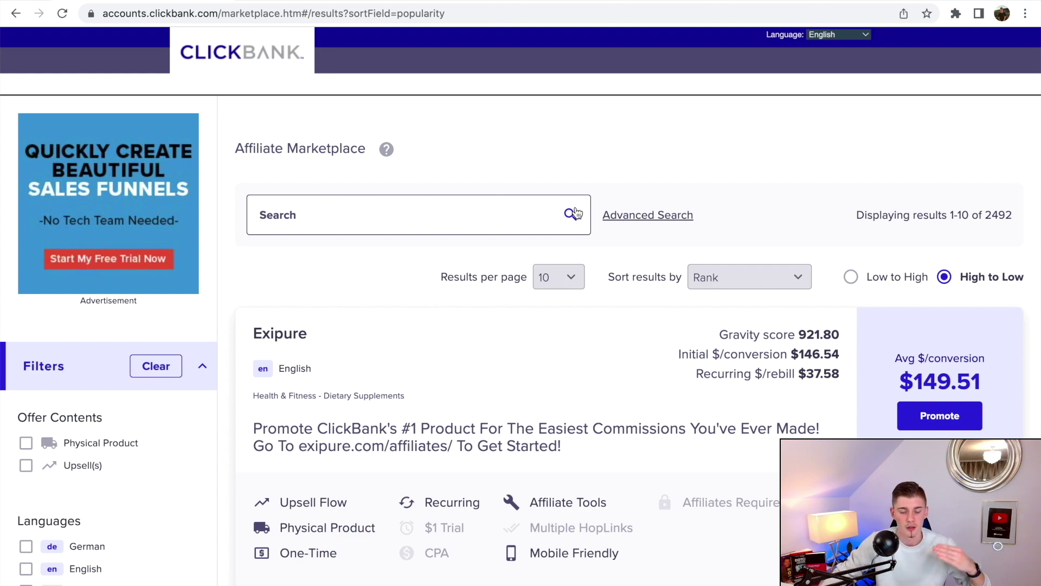
# Look over the first listed offers and sort the marketplace results by Gravity
pyautogui.scroll(-5, 576, 213)
pyautogui.scroll(6, 576, 213)
pyautogui.scroll(-9, 576, 213)
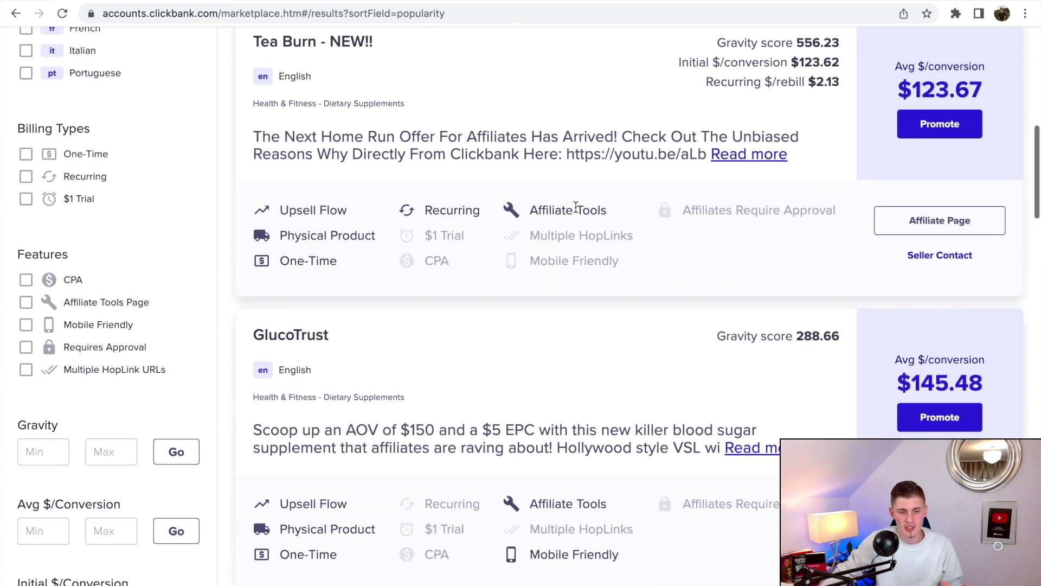
pyautogui.scroll(3, 576, 207)
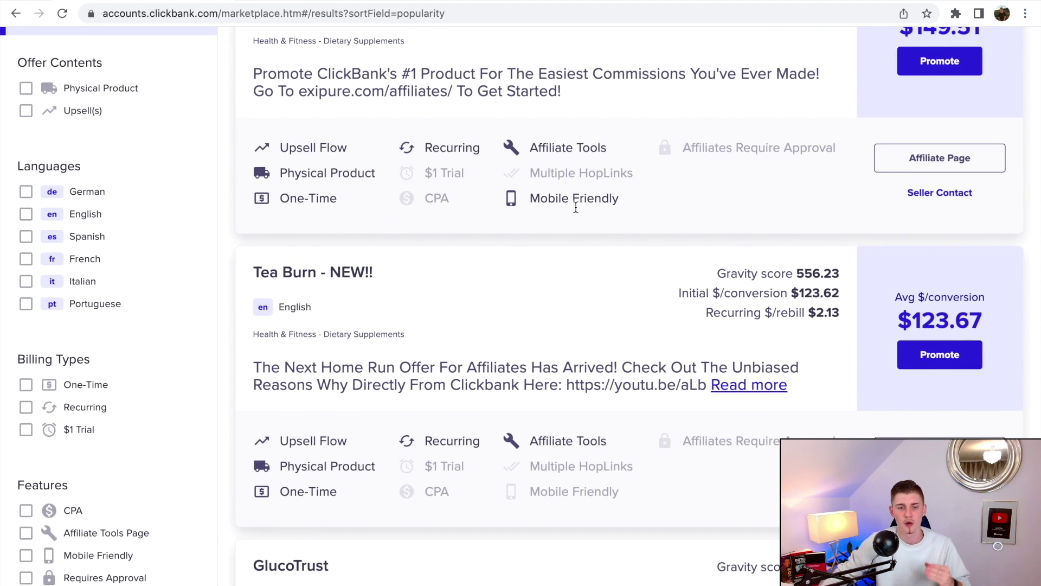
pyautogui.scroll(7, 576, 208)
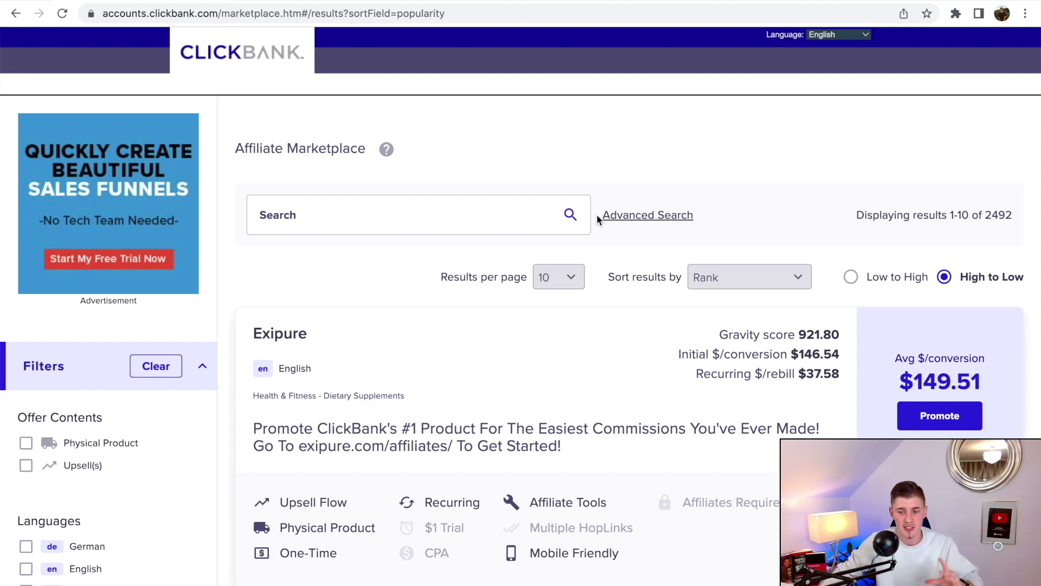
pyautogui.scroll(-5, 619, 259)
pyautogui.scroll(5, 620, 258)
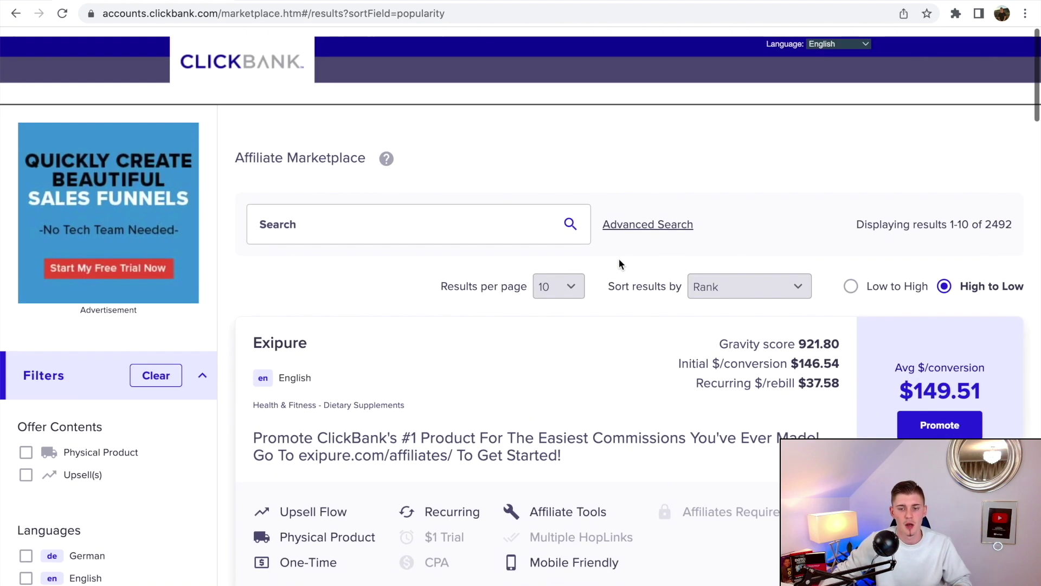
pyautogui.click(723, 281)
pyautogui.click(764, 434)
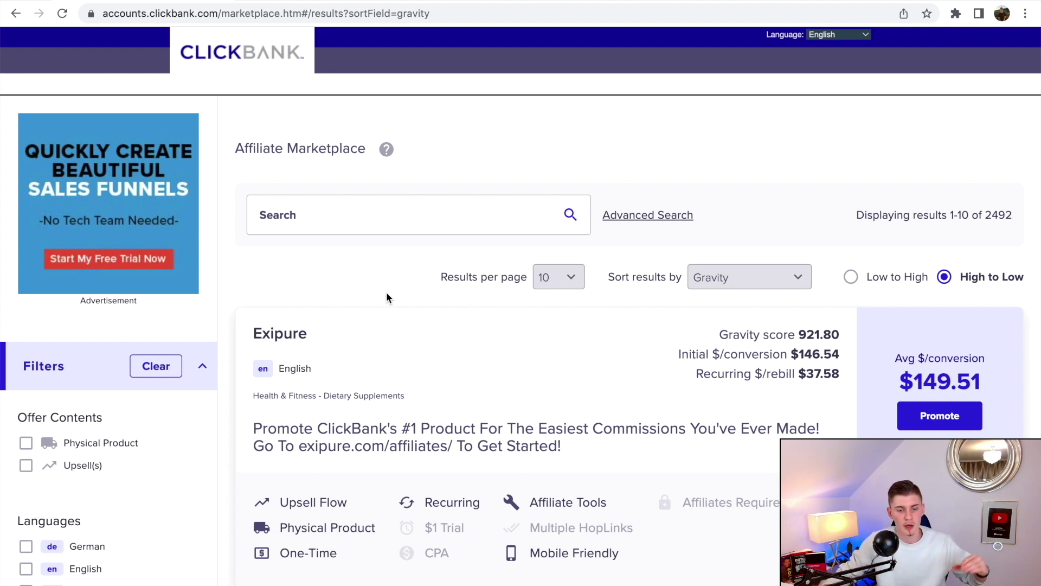
# View the Exipure offer's sales page and return to the marketplace results
pyautogui.scroll(-3, 387, 295)
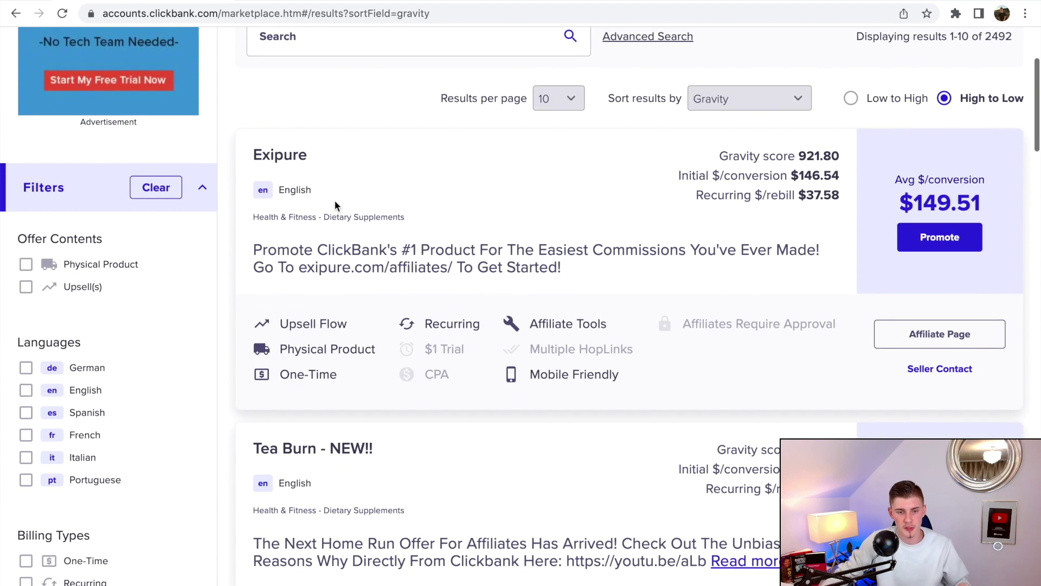
pyautogui.click(294, 163)
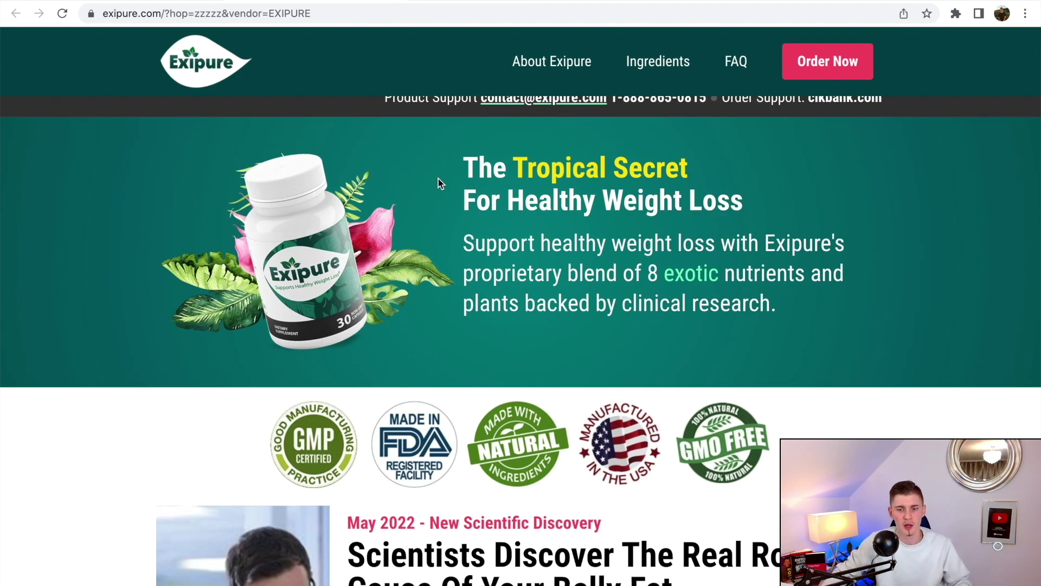
pyautogui.scroll(1, 438, 178)
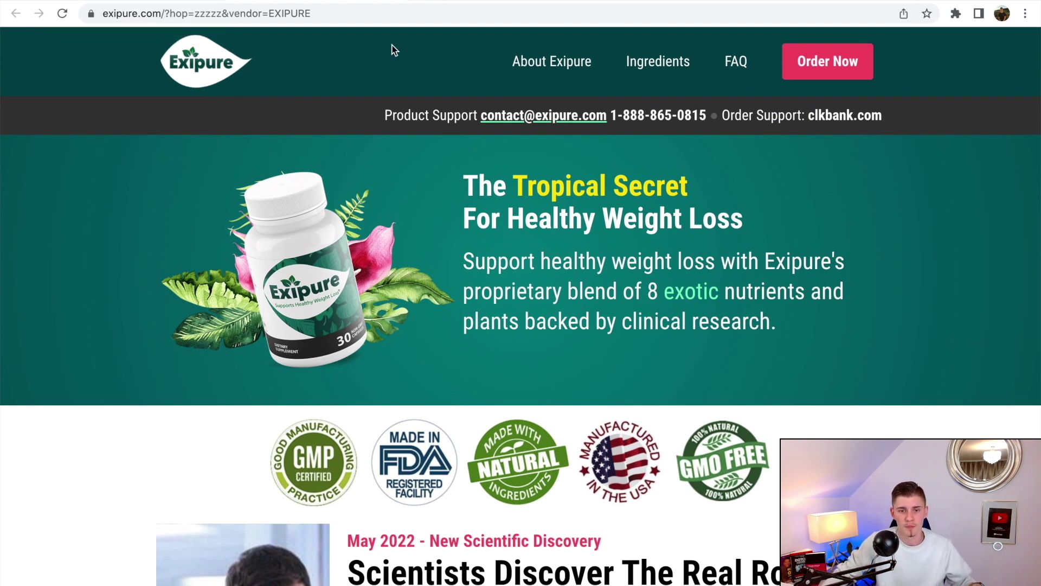
pyautogui.click(389, 5)
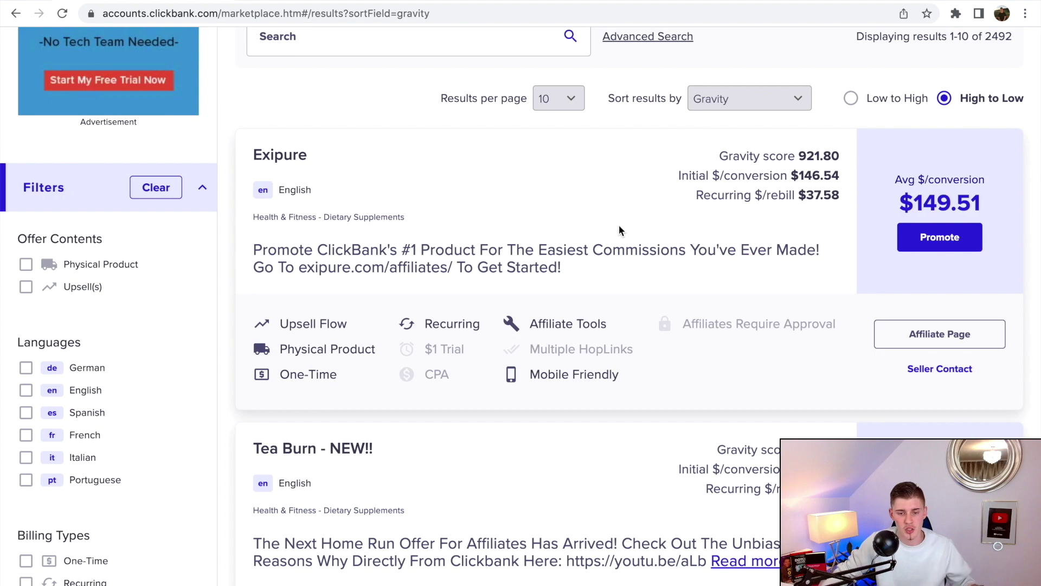
# Browse the remaining gravity-sorted offers and go to the second page of results
pyautogui.scroll(-5, 620, 226)
pyautogui.scroll(-13, 620, 230)
pyautogui.scroll(-15, 619, 225)
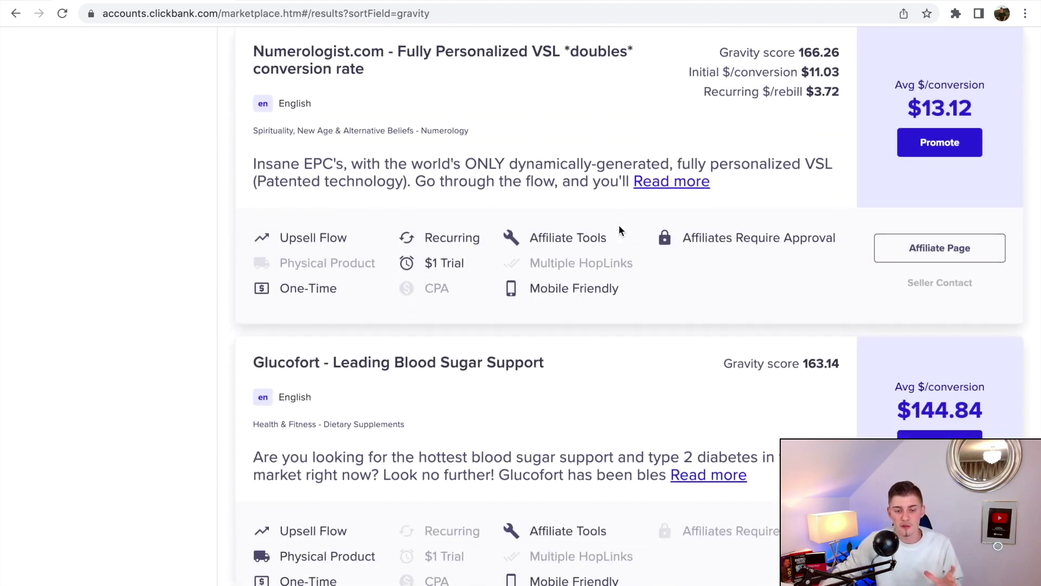
pyautogui.scroll(-5, 619, 225)
pyautogui.click(569, 469)
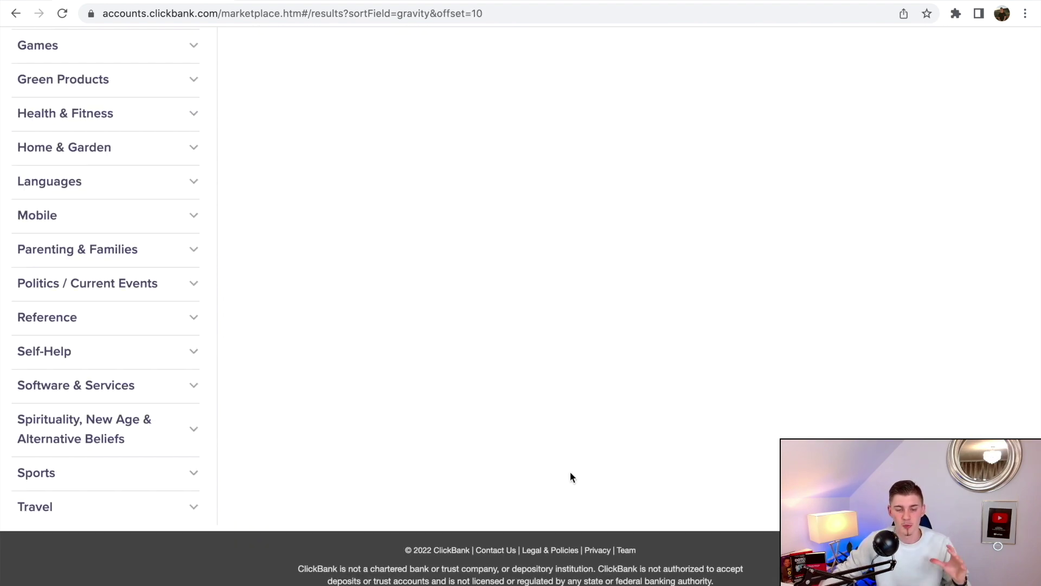
pyautogui.scroll(20, 593, 319)
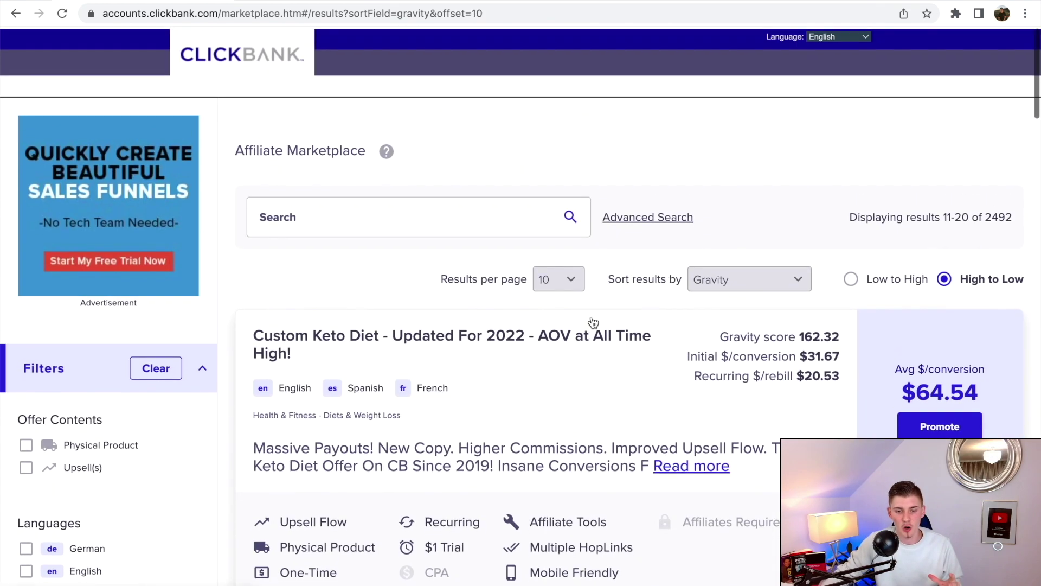
# Highlight the gravity score and the average earnings per conversion of the Custom Keto Diet offer
pyautogui.scroll(-2, 593, 322)
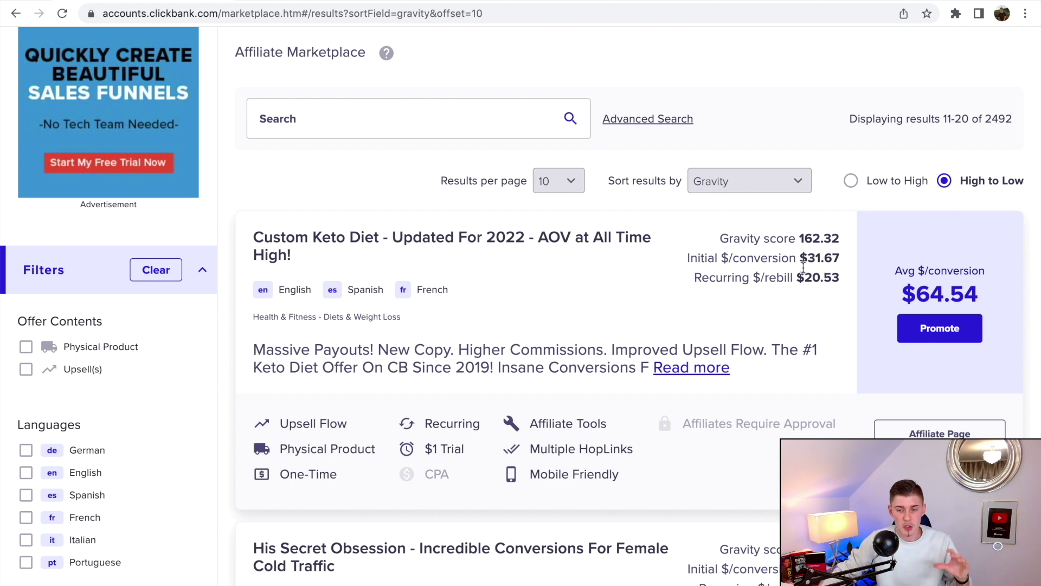
pyautogui.moveTo(796, 240); pyautogui.dragTo(840, 240)
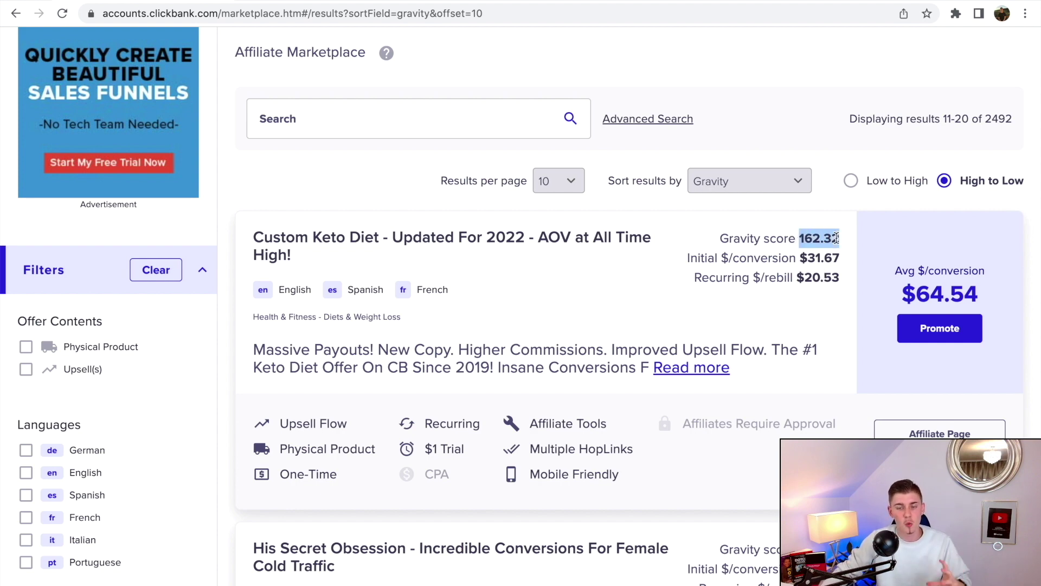
pyautogui.click(847, 265)
pyautogui.moveTo(900, 294)
pyautogui.mouseDown()
pyautogui.moveTo(974, 293)
pyautogui.moveTo(906, 293)
pyautogui.mouseUp()
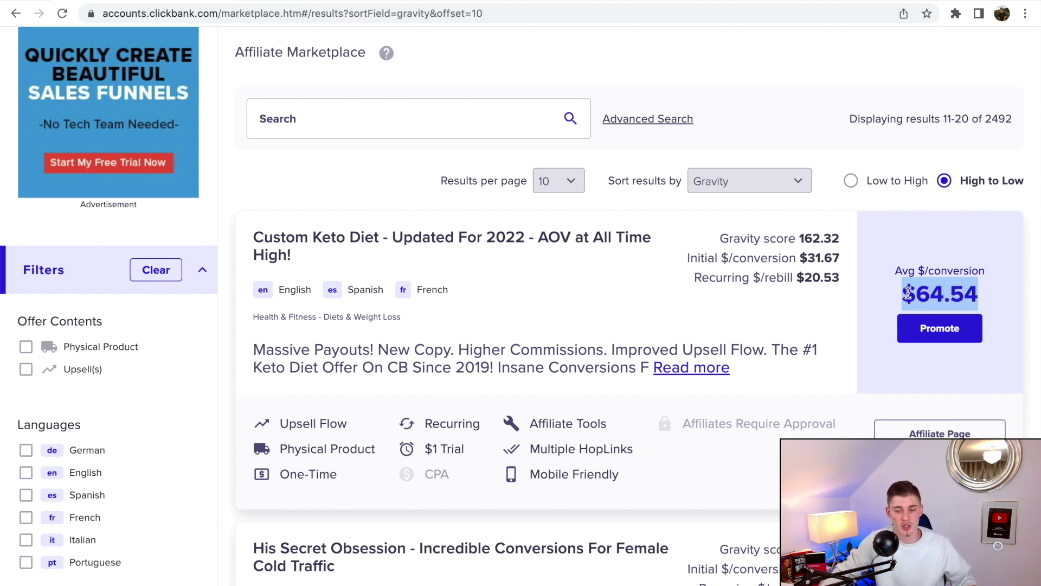
pyautogui.click(849, 310)
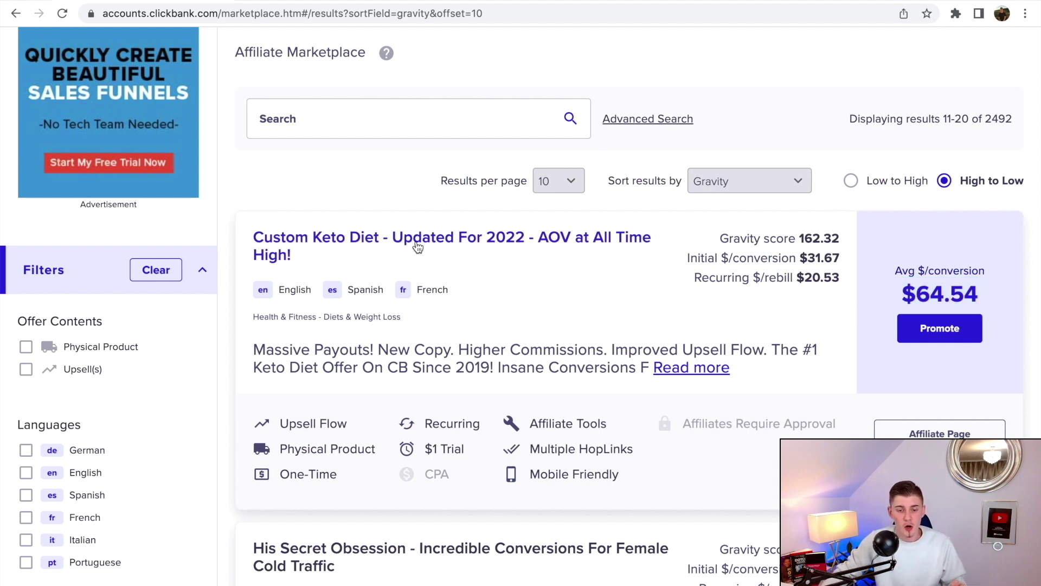
# Open the Custom Keto Diet offer's sales page and examine its video and call-to-action layout
pyautogui.click(363, 239)
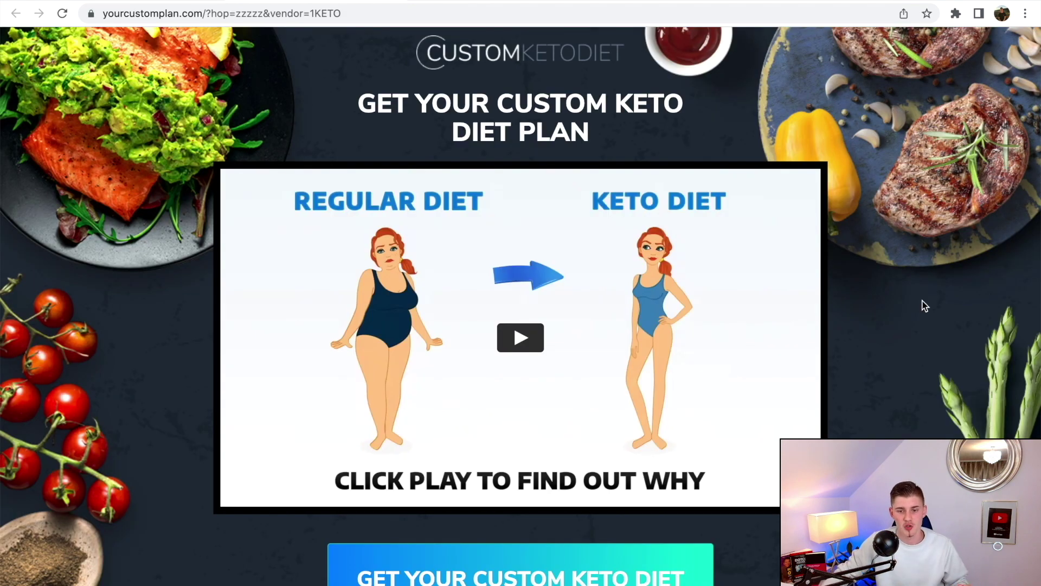
pyautogui.scroll(-10, 925, 305)
pyautogui.scroll(10, 922, 304)
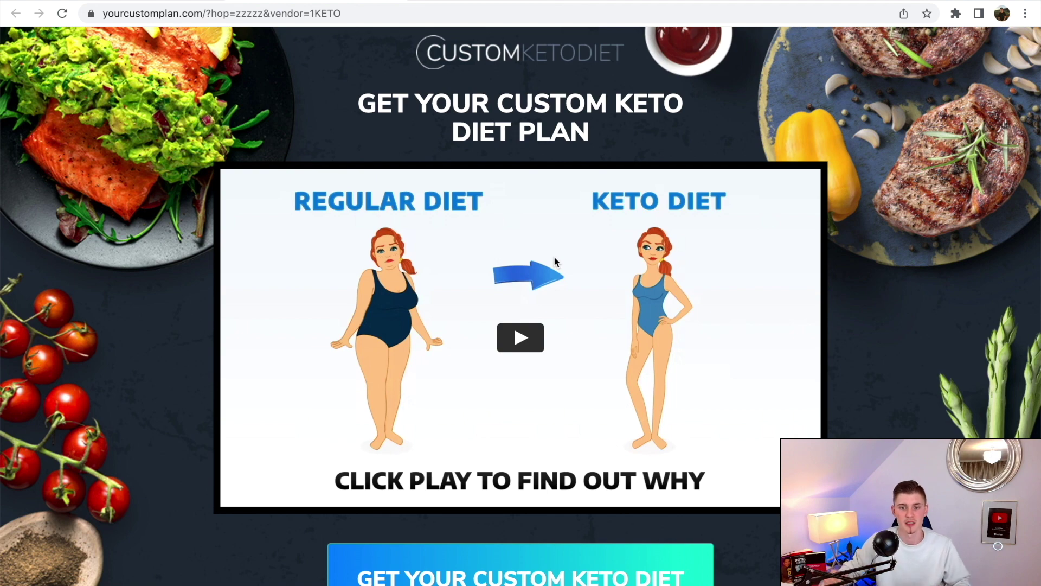
pyautogui.scroll(-1, 554, 259)
pyautogui.scroll(1, 554, 260)
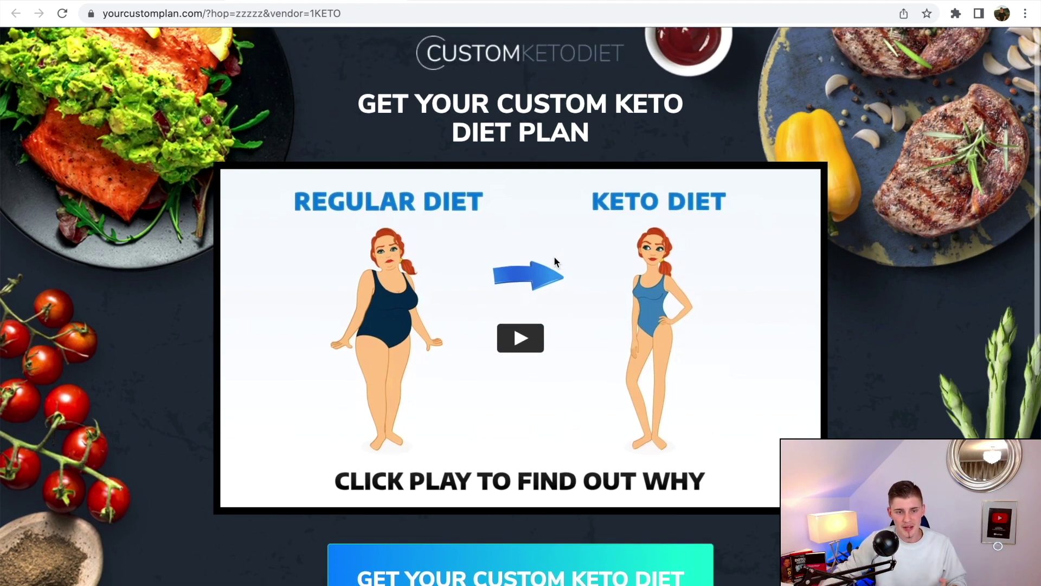
pyautogui.scroll(-1, 644, 248)
pyautogui.scroll(1, 612, 241)
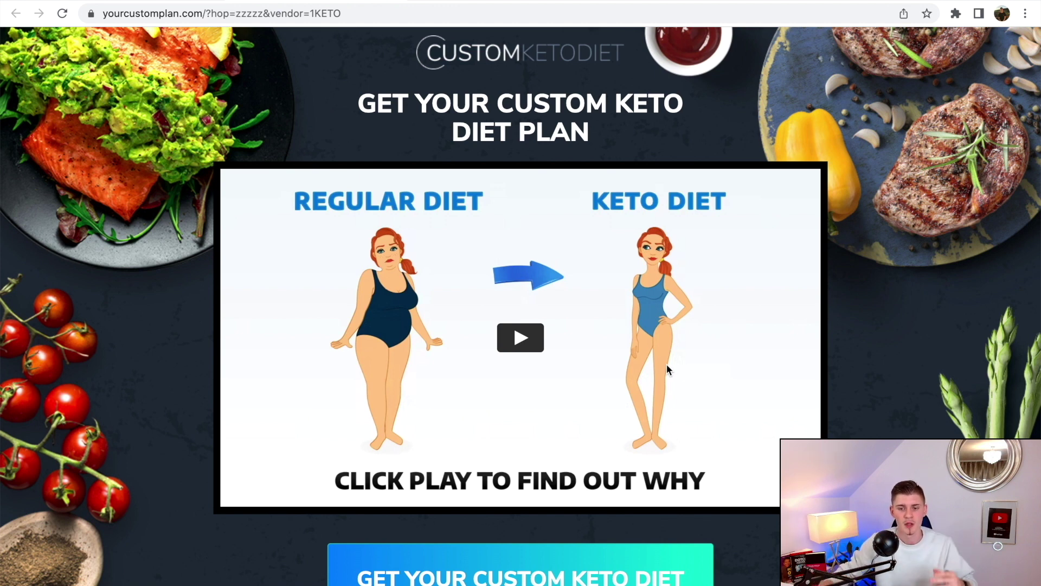
pyautogui.scroll(-3, 675, 350)
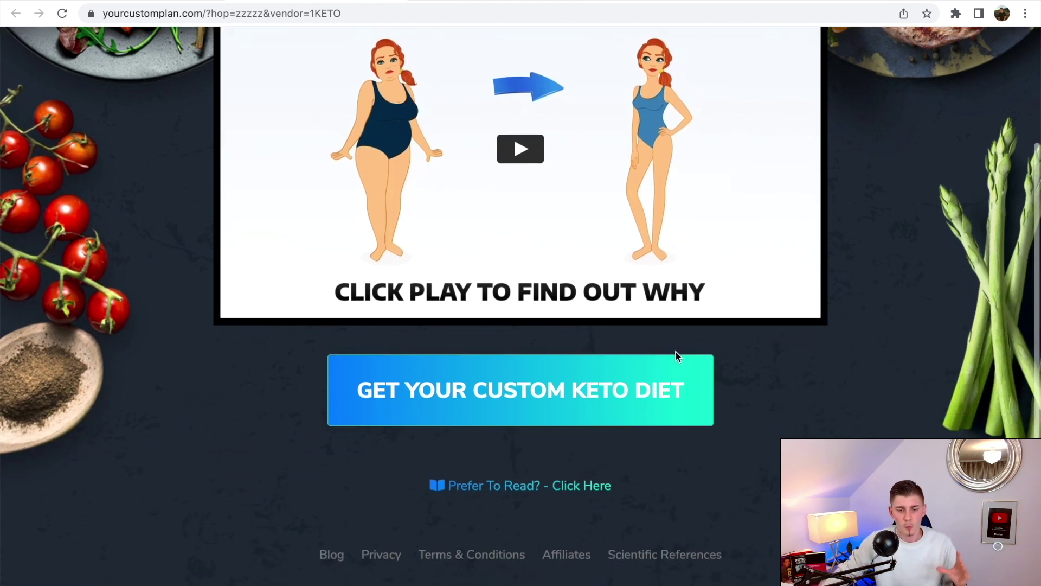
# Check the start of the custom keto diet questionnaire from the sales page and return to the marketplace results
pyautogui.click(506, 368)
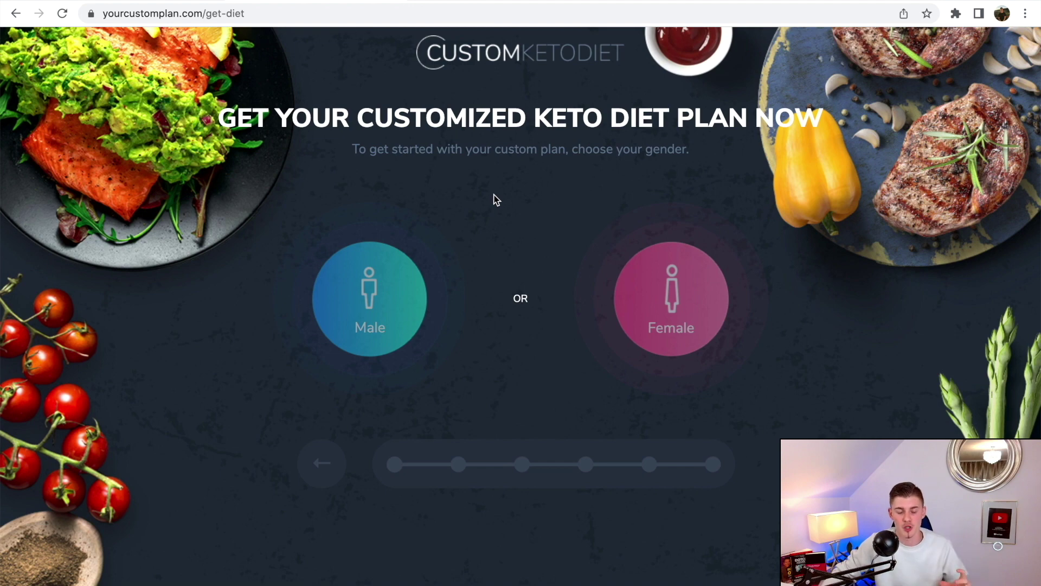
pyautogui.click(19, 12)
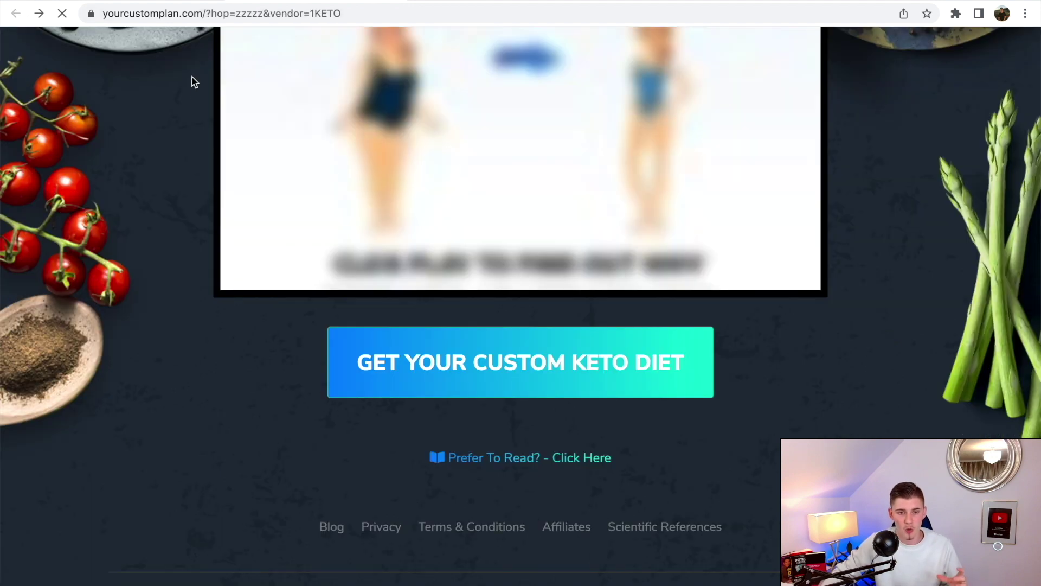
pyautogui.click(17, 13)
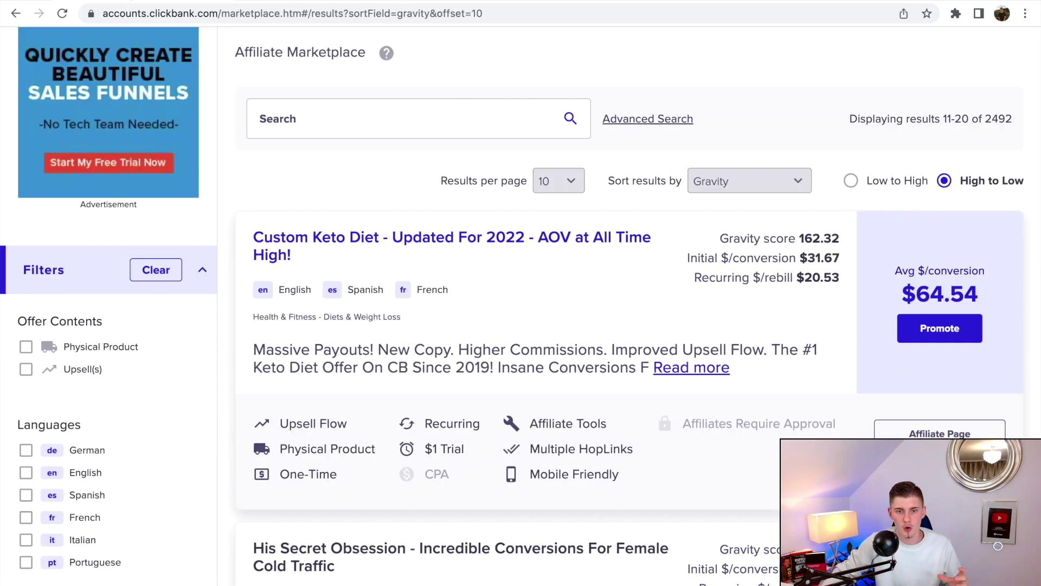
# Open the Custom Keto Diet affiliate page and access its affiliate resources with the filled-in ClickBank ID and email
pyautogui.scroll(-1, 681, 355)
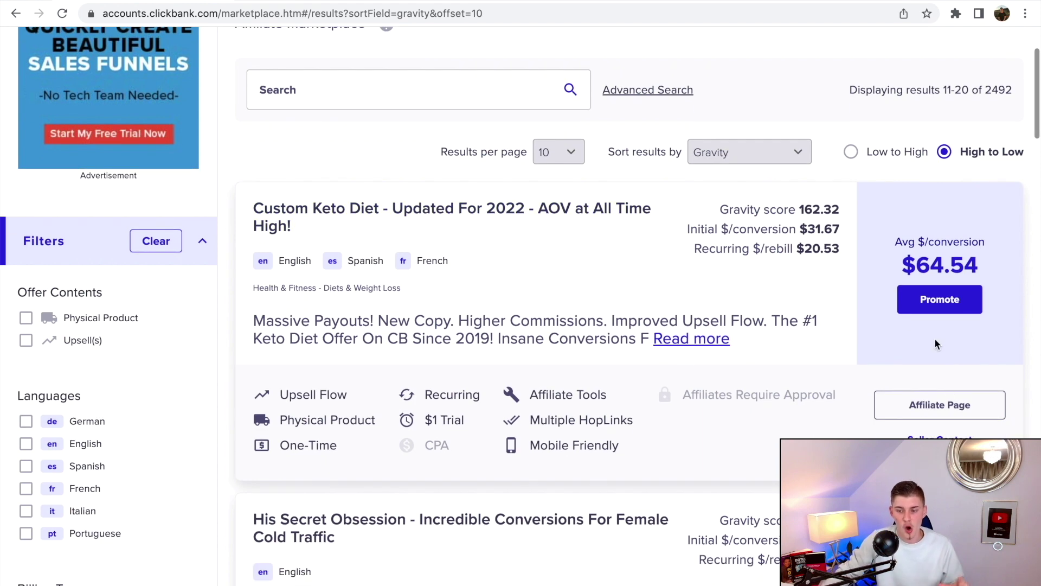
pyautogui.click(949, 403)
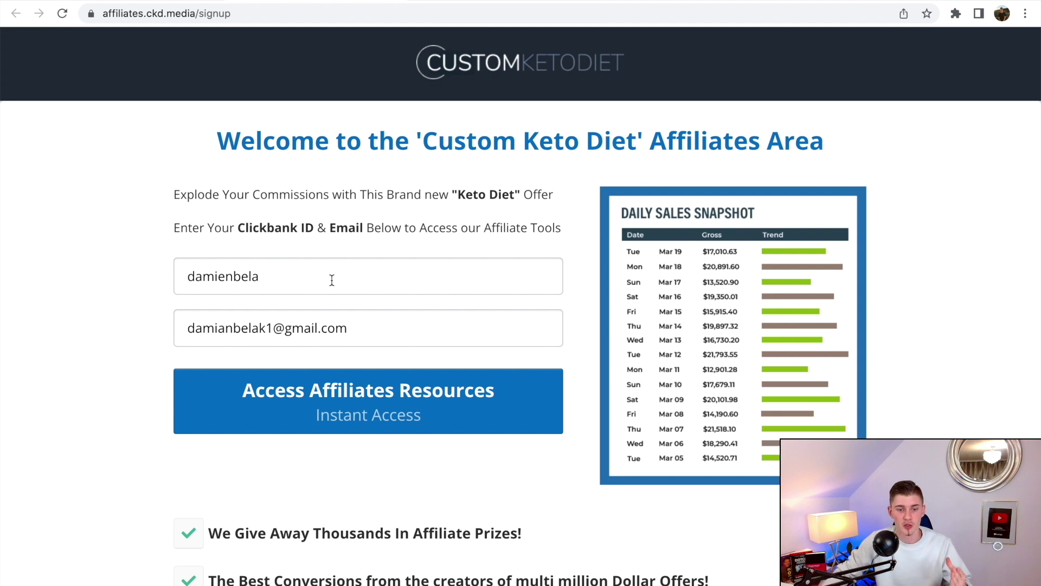
pyautogui.scroll(-1, 329, 279)
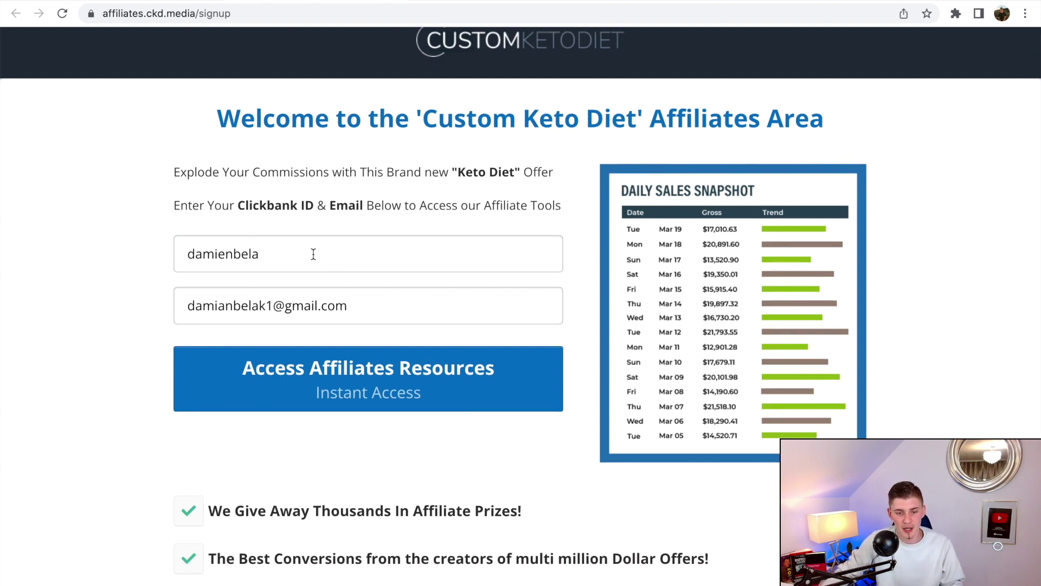
pyautogui.click(415, 379)
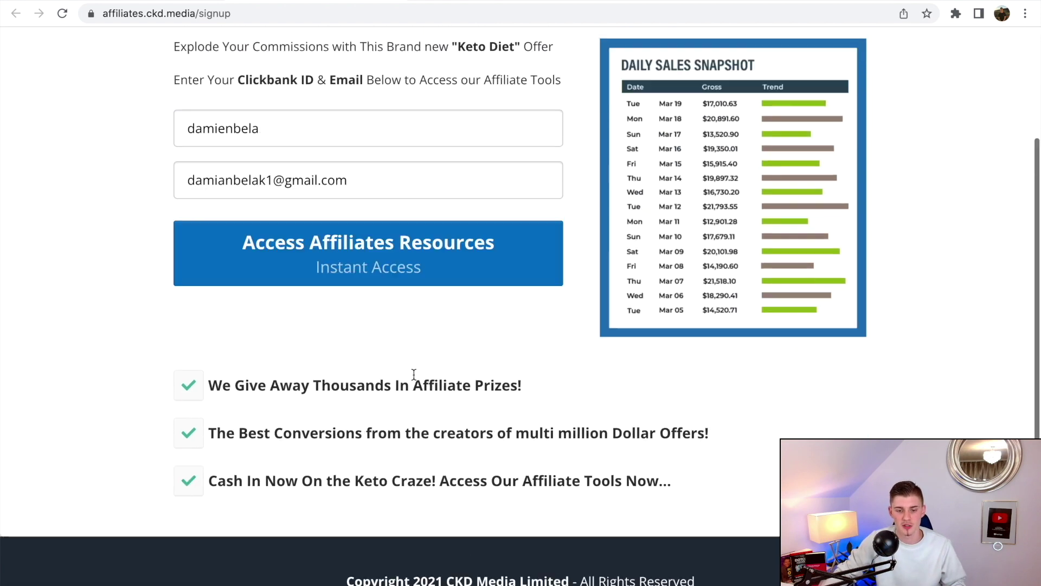
pyautogui.scroll(-3, 940, 376)
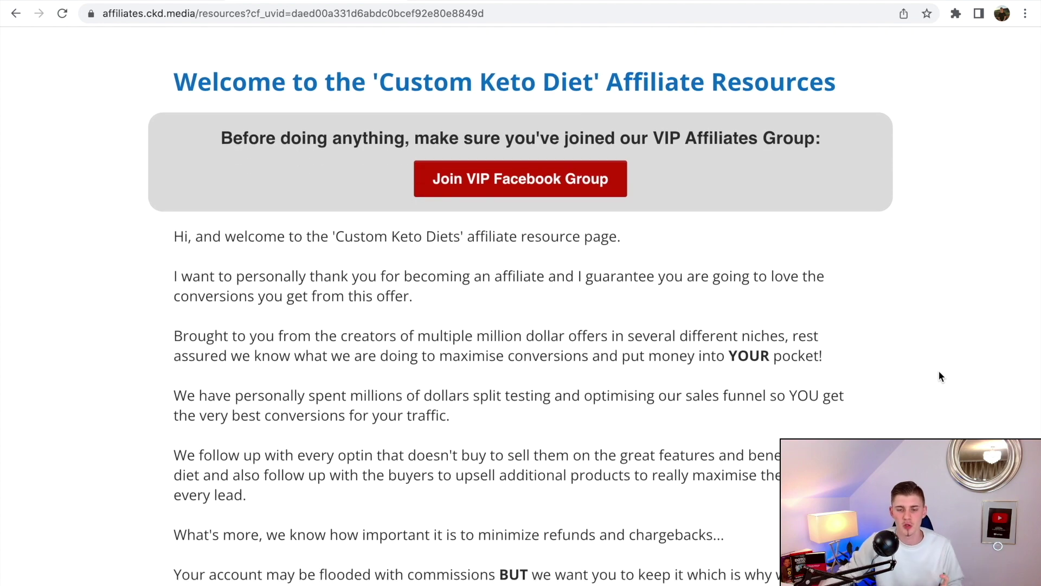
# Examine the Custom Keto Diet affiliate resources, including the standard, quiz, trial and text-page hop link options
pyautogui.scroll(-9, 939, 376)
pyautogui.scroll(-9, 939, 376)
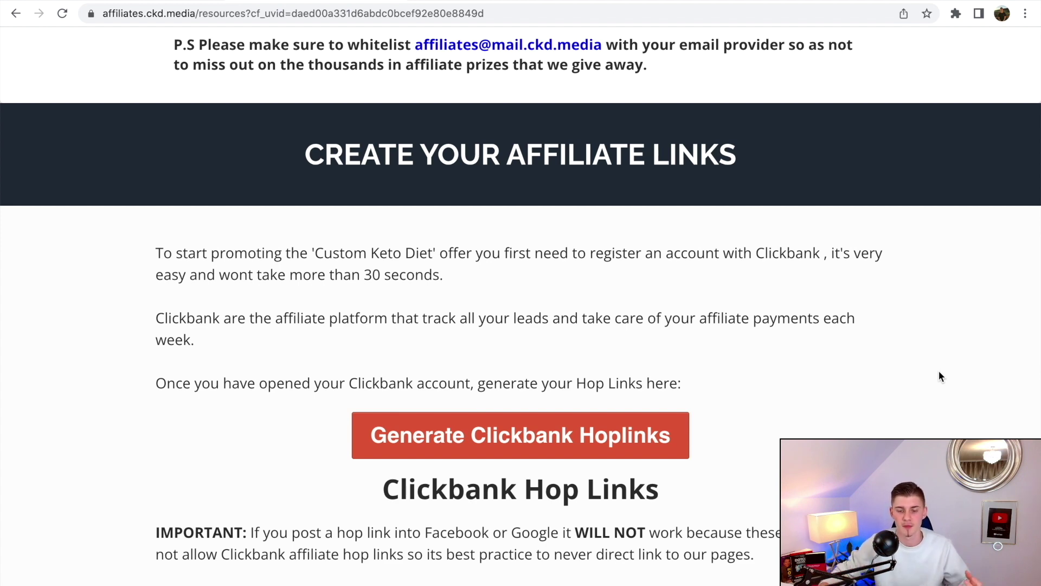
pyautogui.scroll(-11, 940, 375)
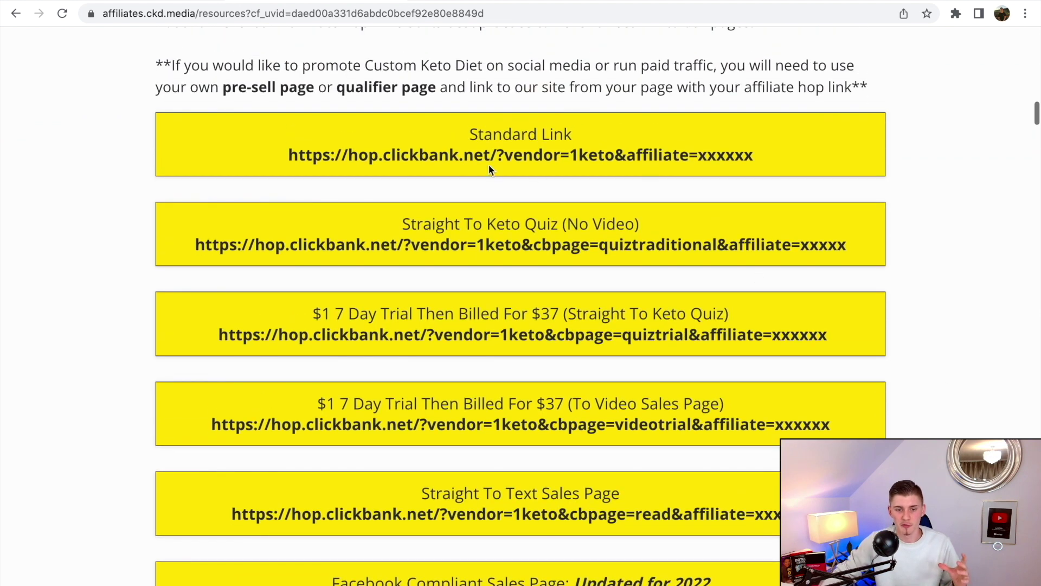
pyautogui.moveTo(469, 134); pyautogui.dragTo(786, 179)
pyautogui.click(448, 143)
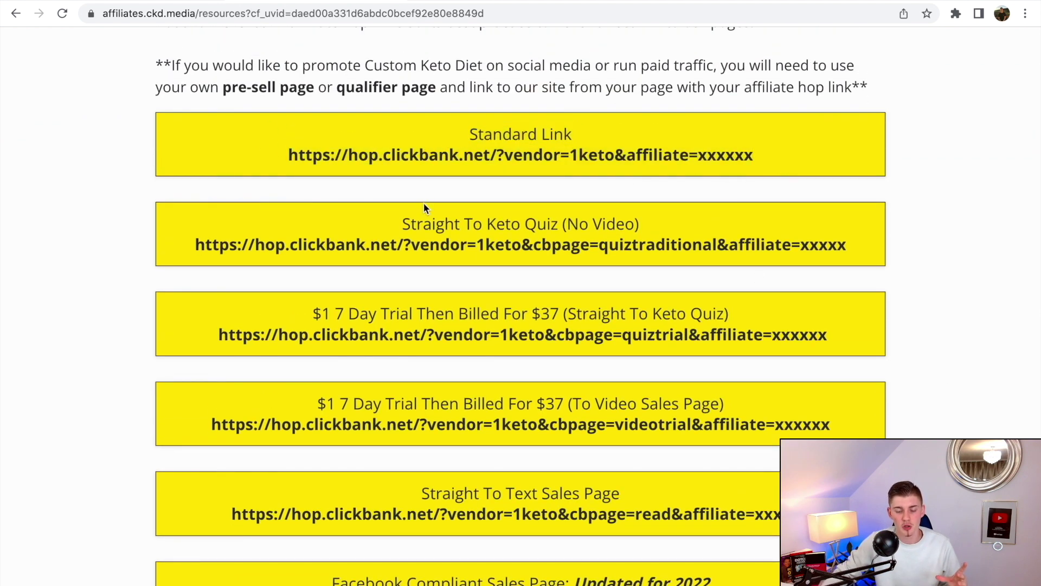
pyautogui.scroll(-2, 424, 206)
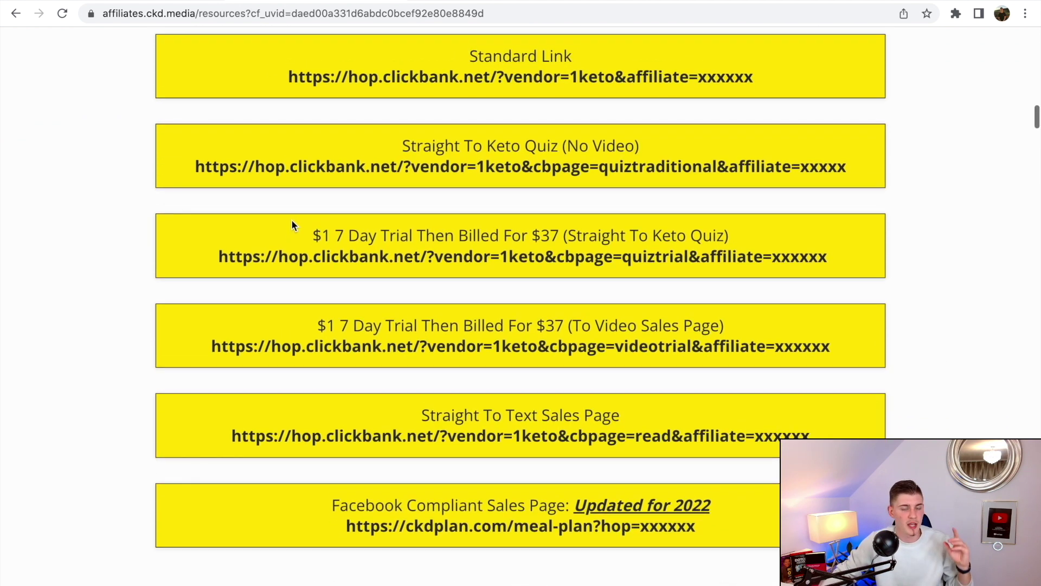
pyautogui.scroll(1, 292, 223)
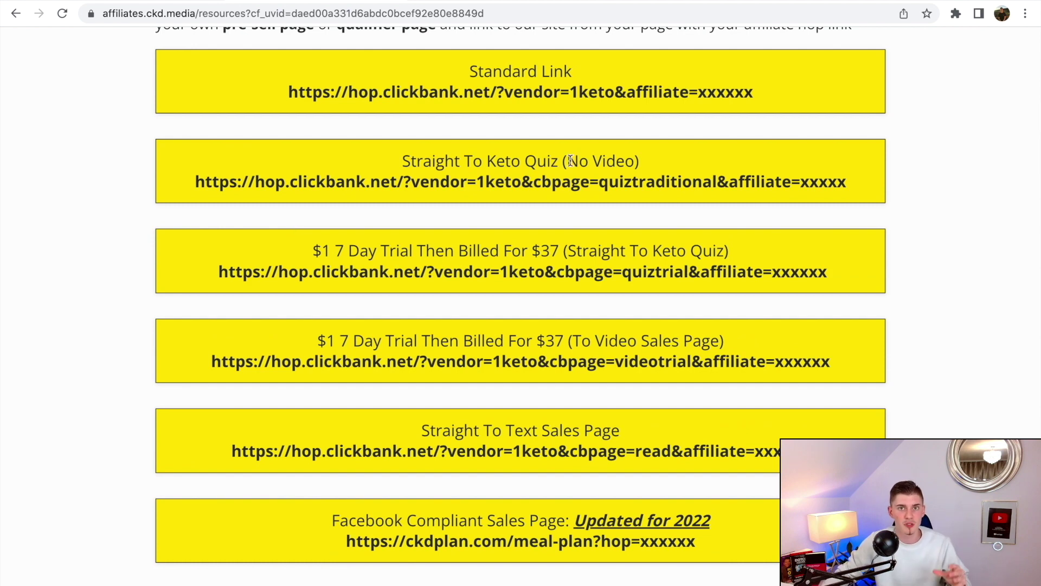
# Check the sales page behind the standard Custom Keto Diet hop link without an affiliate ID, and return to the affiliate resources
pyautogui.moveTo(289, 91); pyautogui.dragTo(685, 87)
pyautogui.press('super+c')
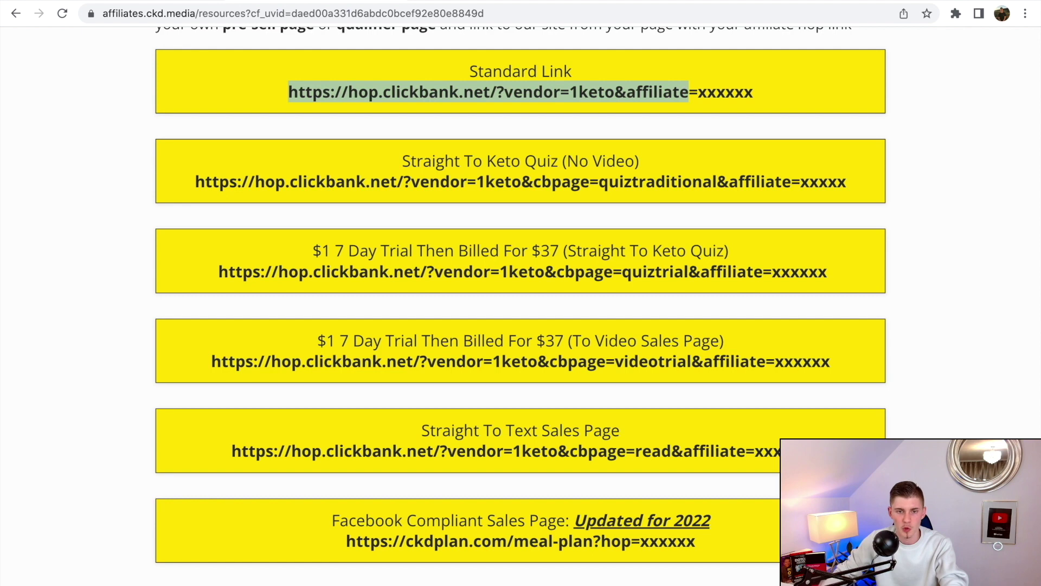
pyautogui.press('super+t')
pyautogui.press('super+v')
pyautogui.press('Return')
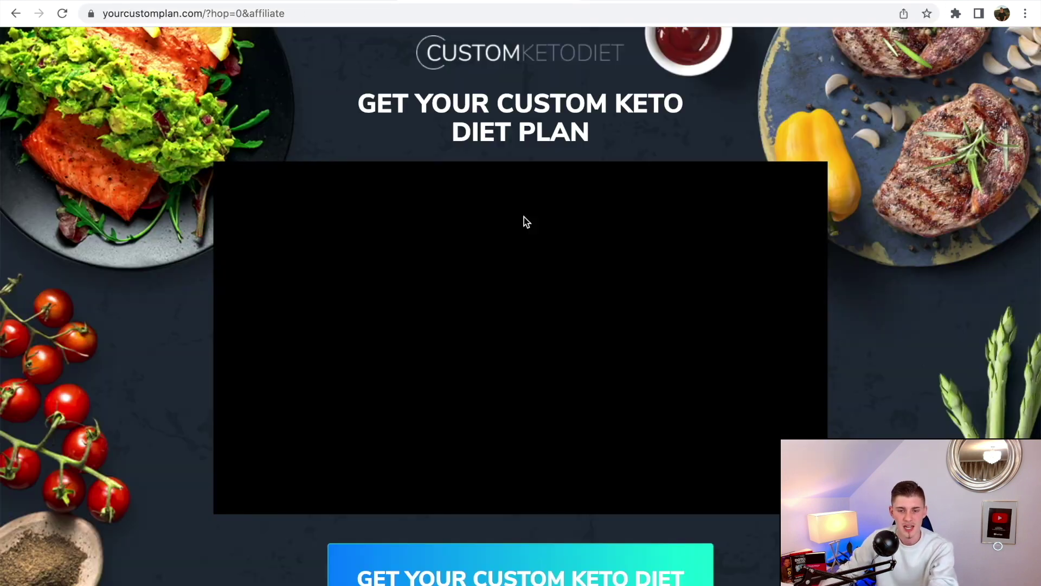
pyautogui.press('super+w')
# Open the Straight To Text Sales Page hop link without an affiliate ID, skim the written sales page, and return to the resources
pyautogui.scroll(-3, 465, 379)
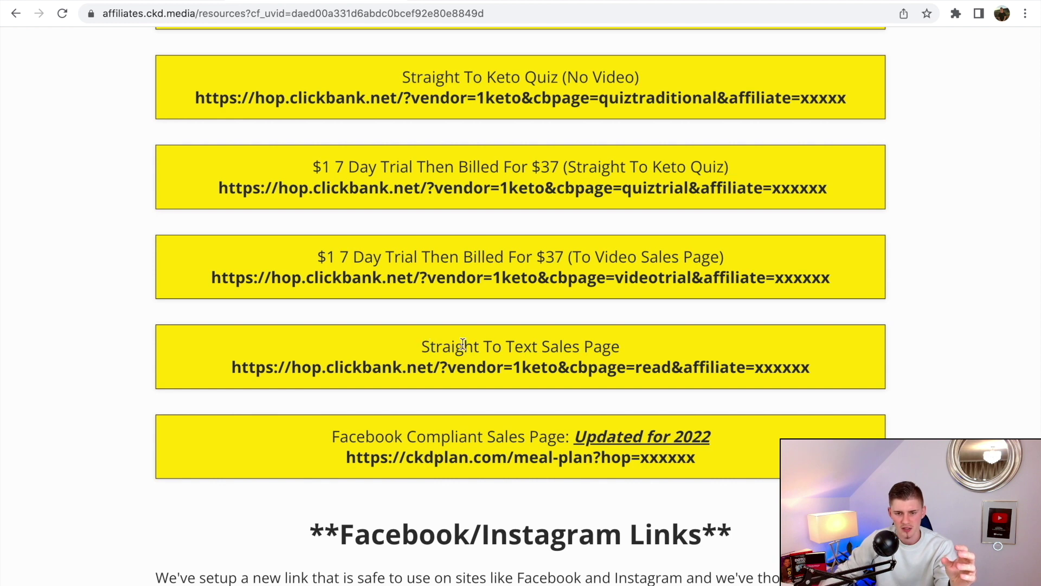
pyautogui.moveTo(232, 368); pyautogui.dragTo(278, 371)
pyautogui.moveTo(727, 373); pyautogui.dragTo(746, 373)
pyautogui.hotkey('ctrl', 't')
pyautogui.hotkey('ctrl', 'v')
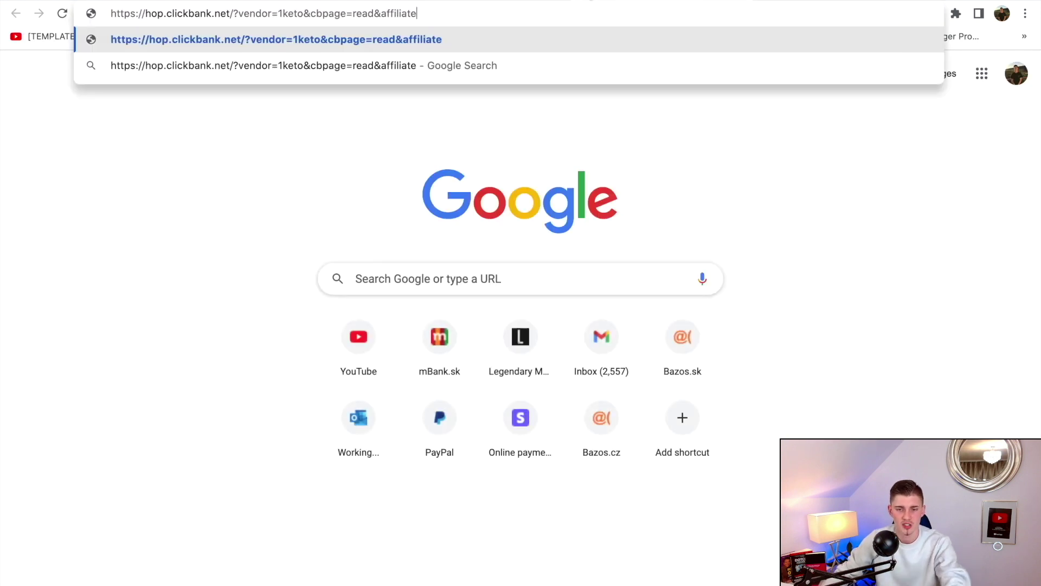
pyautogui.press('Return')
pyautogui.scroll(-3, 599, 228)
pyautogui.scroll(-20, 599, 228)
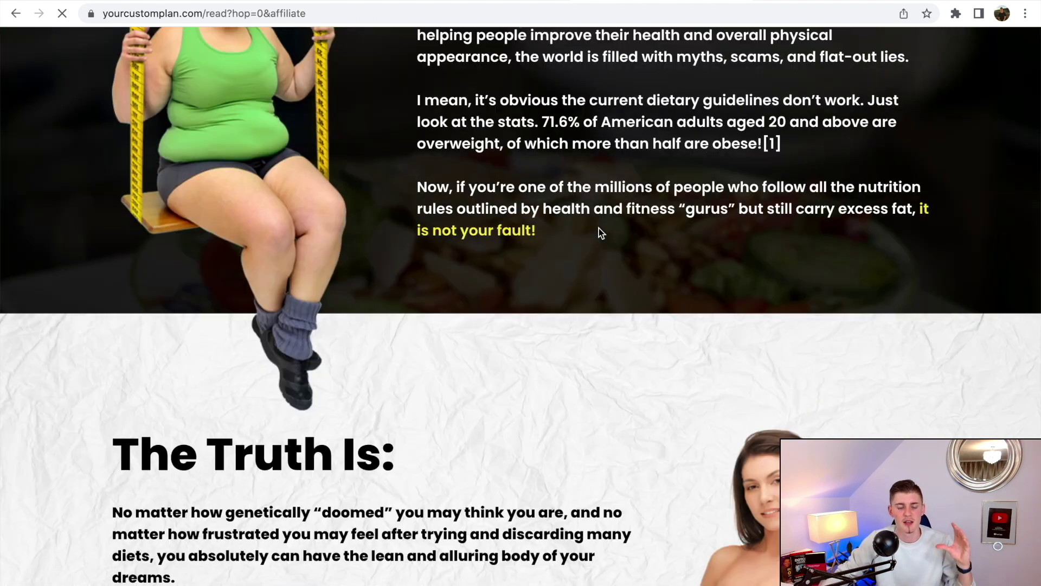
pyautogui.scroll(6, 598, 228)
pyautogui.scroll(15, 599, 228)
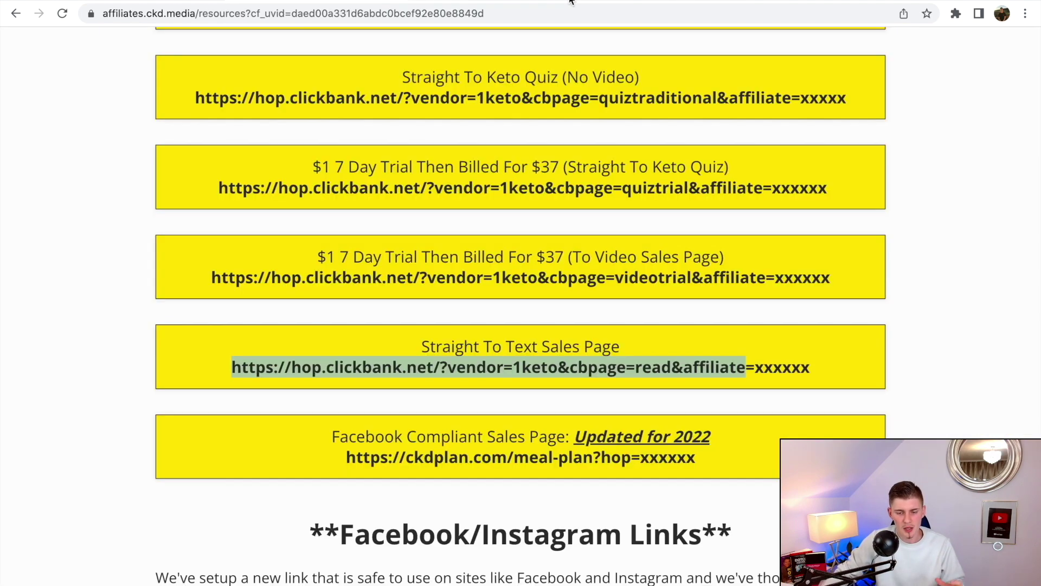
pyautogui.click(931, 269)
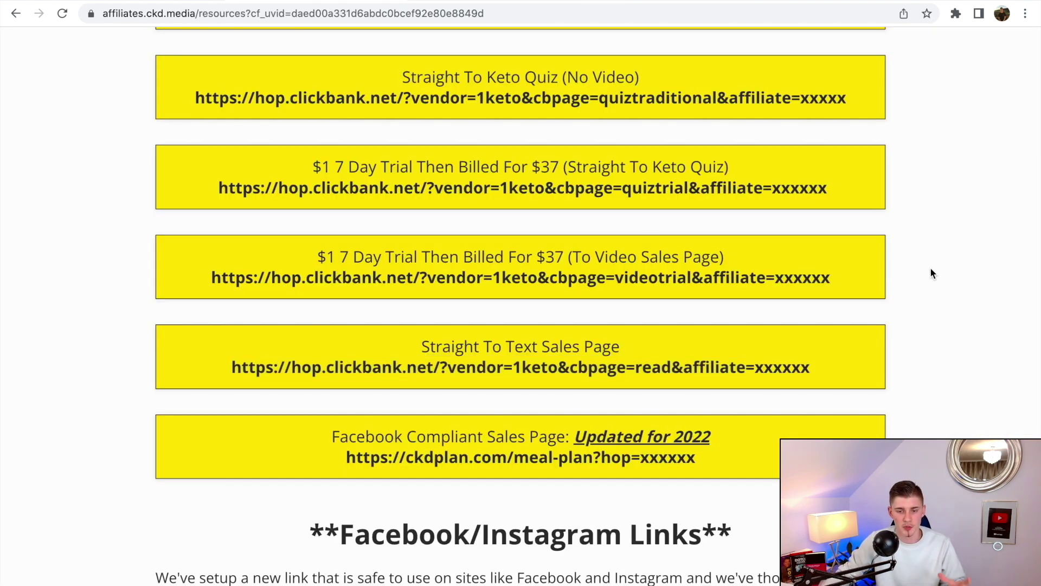
# Examine the Facebook/Instagram link instructions and the customer demographics by gender, age and country in the affiliate resources
pyautogui.scroll(3, 384, 114)
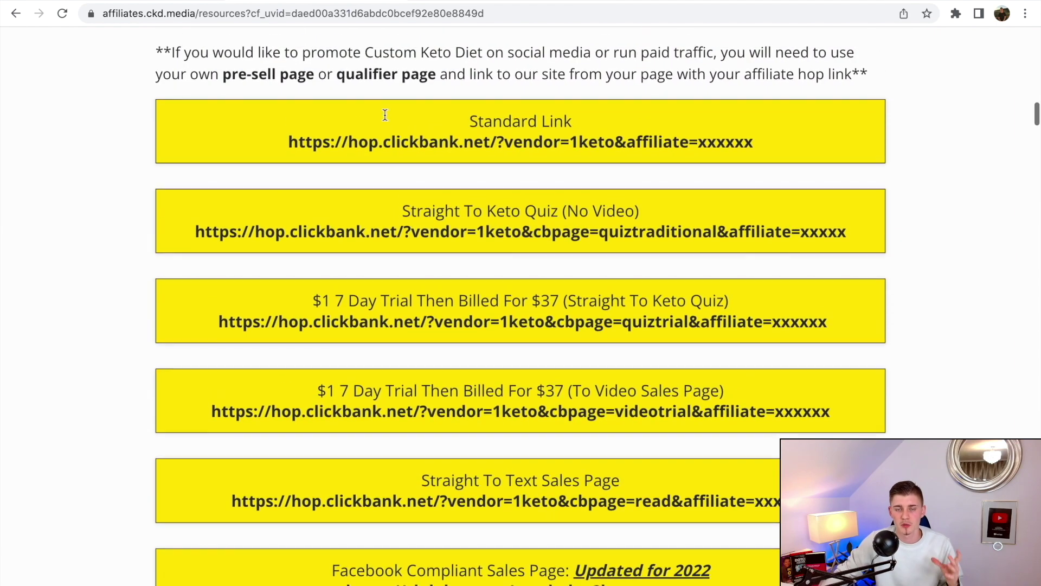
pyautogui.scroll(-5, 543, 163)
pyautogui.scroll(-15, 774, 205)
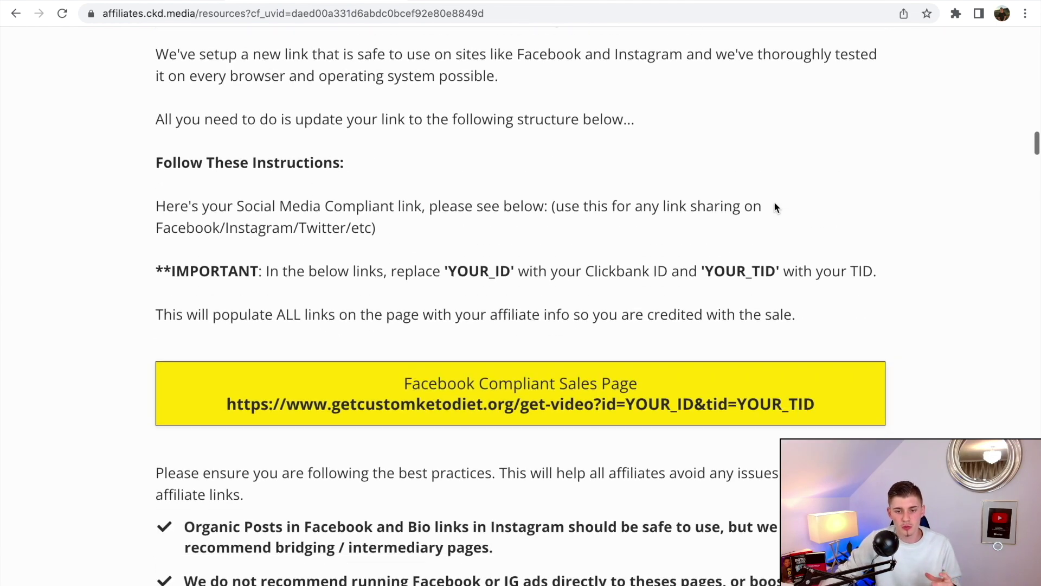
pyautogui.scroll(-10, 775, 202)
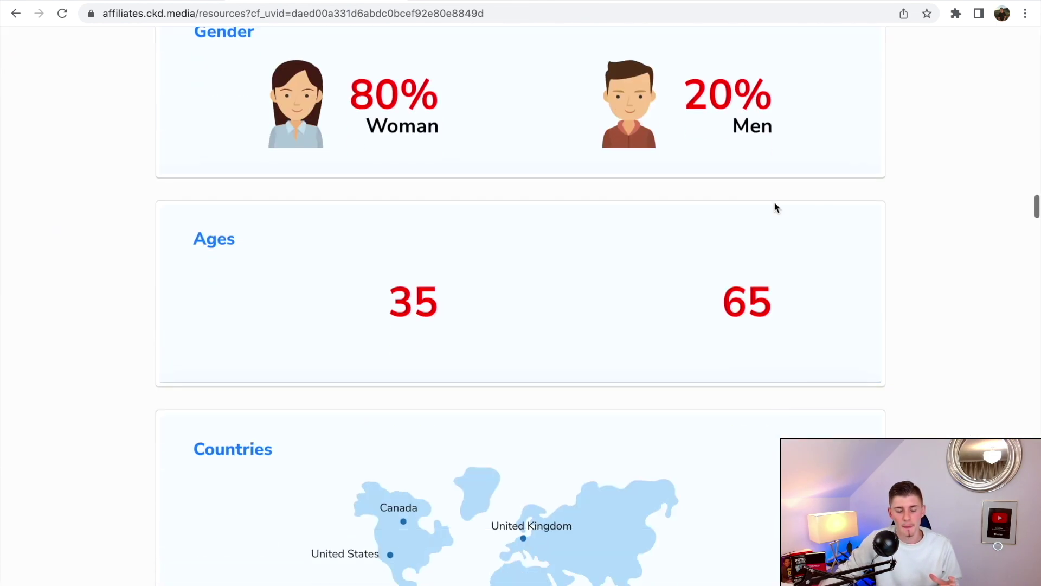
pyautogui.scroll(5, 774, 201)
pyautogui.scroll(-3, 570, 215)
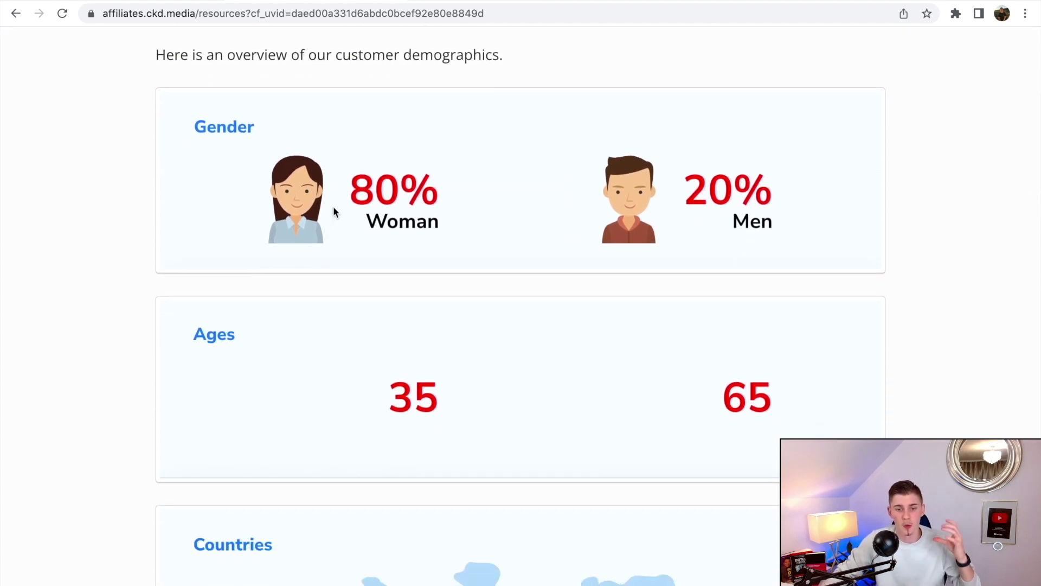
pyautogui.scroll(-2, 418, 218)
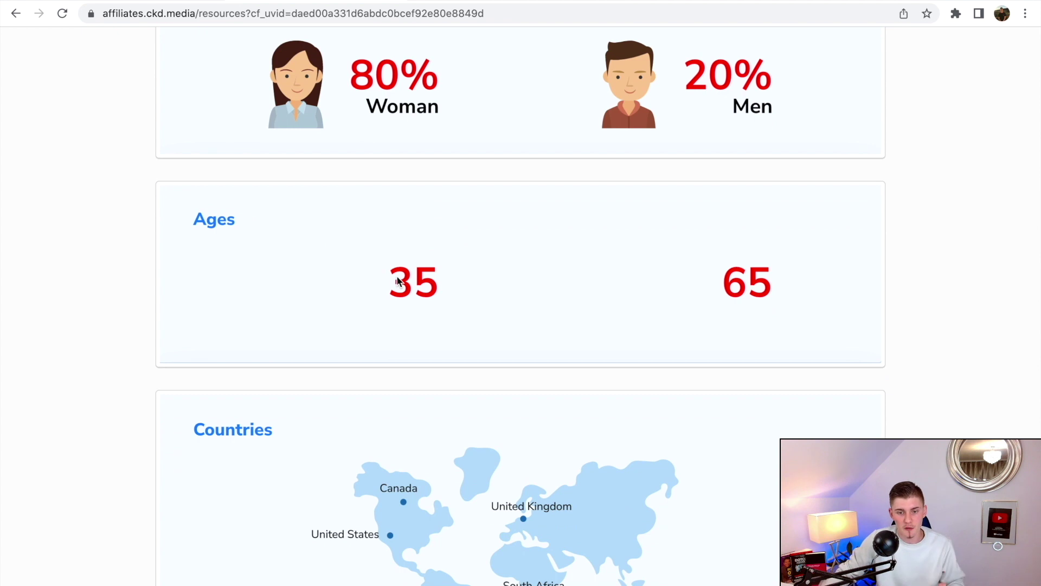
pyautogui.scroll(-4, 751, 287)
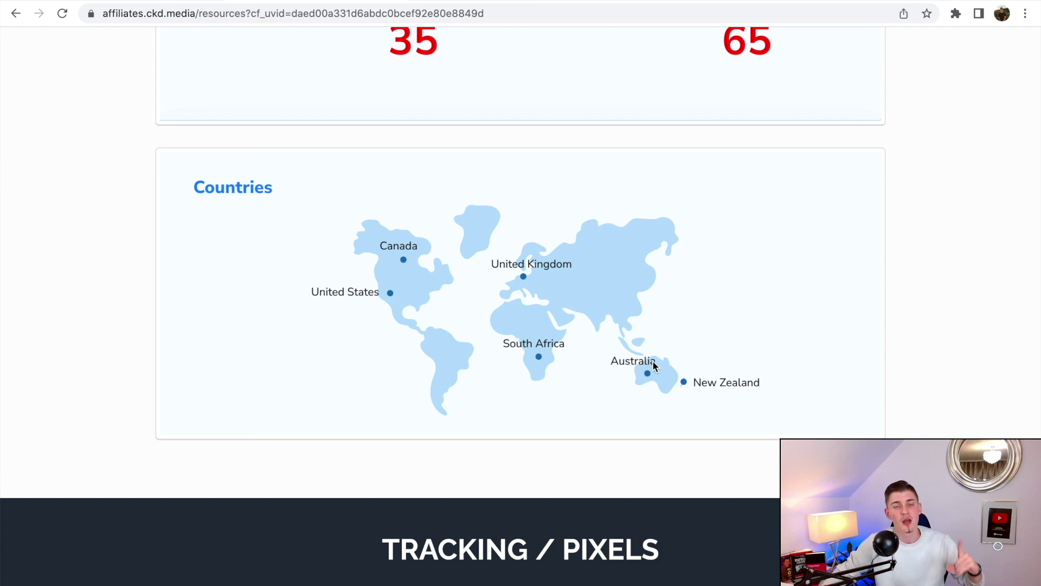
# Read the Tracking / Pixels and Landing Pages sections, including the downloadable sales page and the pre-sell pages
pyautogui.scroll(-15, 653, 365)
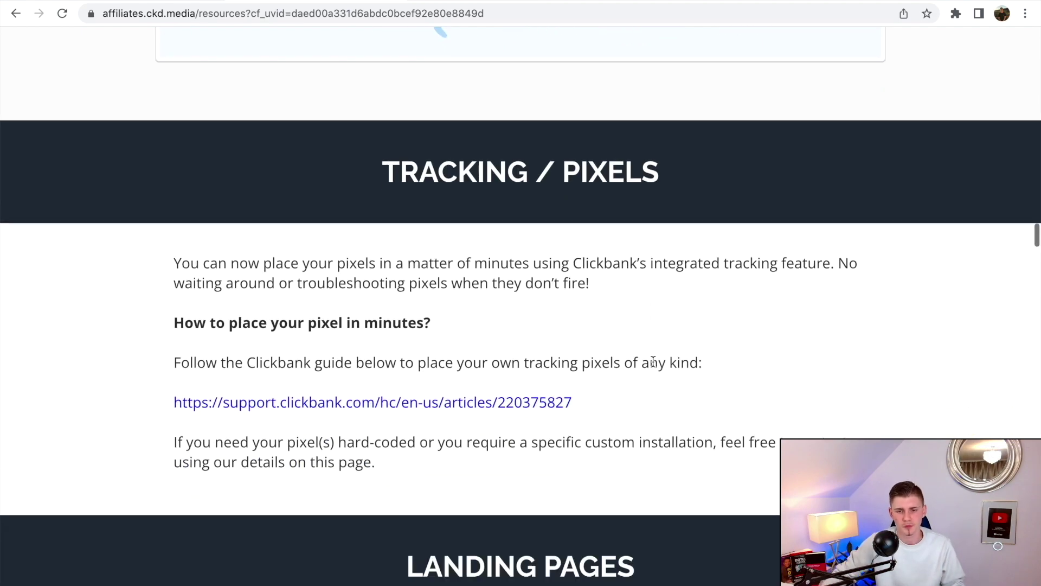
pyautogui.scroll(3, 653, 362)
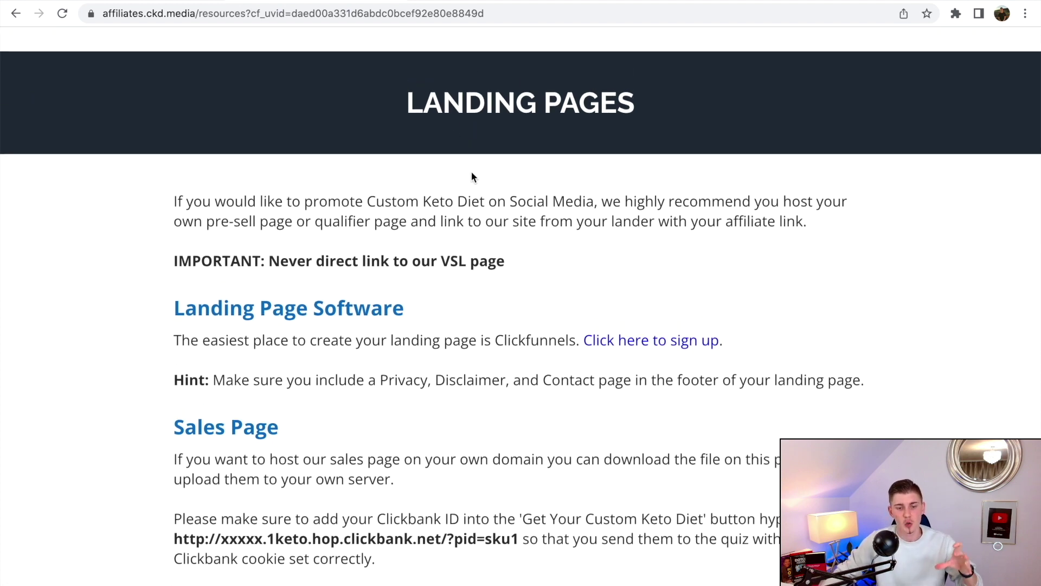
pyautogui.scroll(-7, 472, 171)
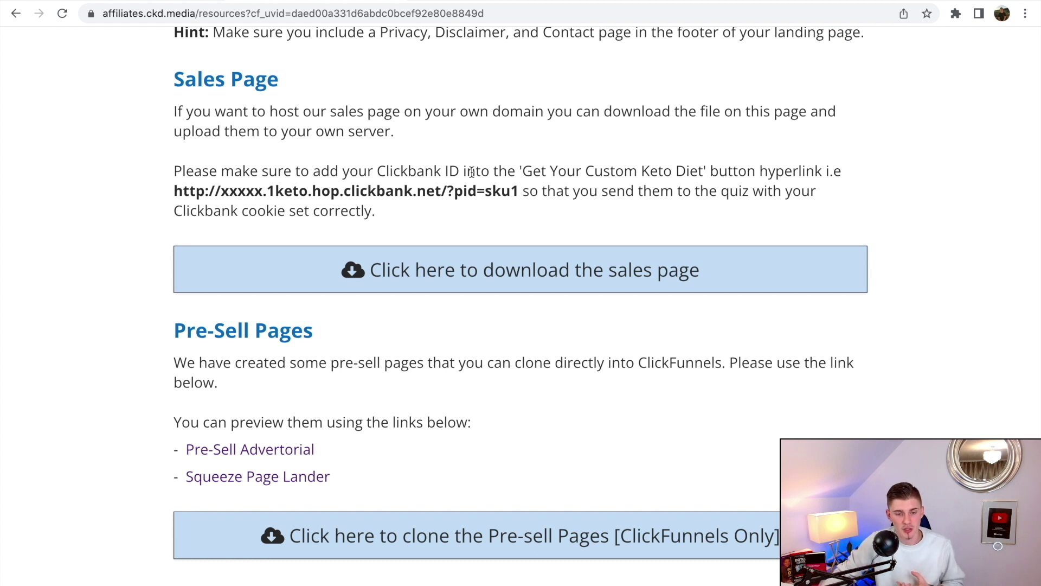
pyautogui.scroll(-1, 472, 172)
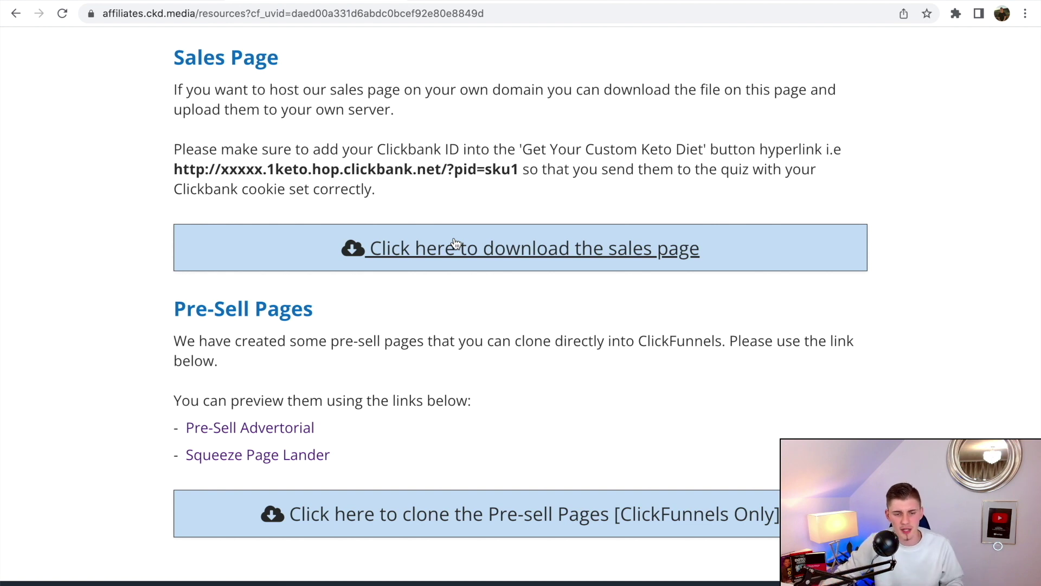
pyautogui.scroll(-3, 455, 243)
# Preview the Squeeze Page Lander from the pre-sell pages, skim its content, and return to the affiliate resources
pyautogui.click(200, 298)
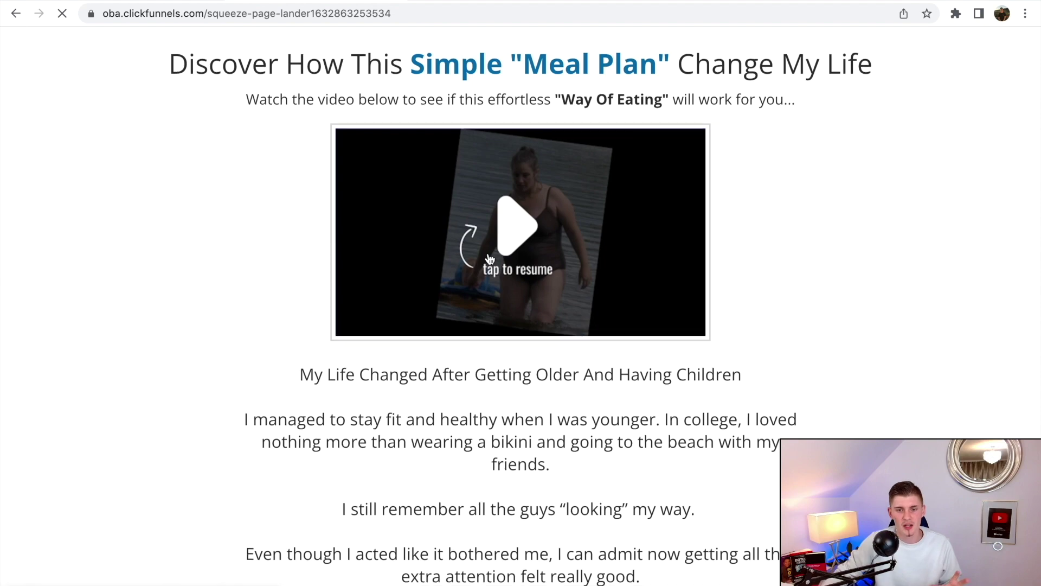
pyautogui.scroll(-2, 489, 258)
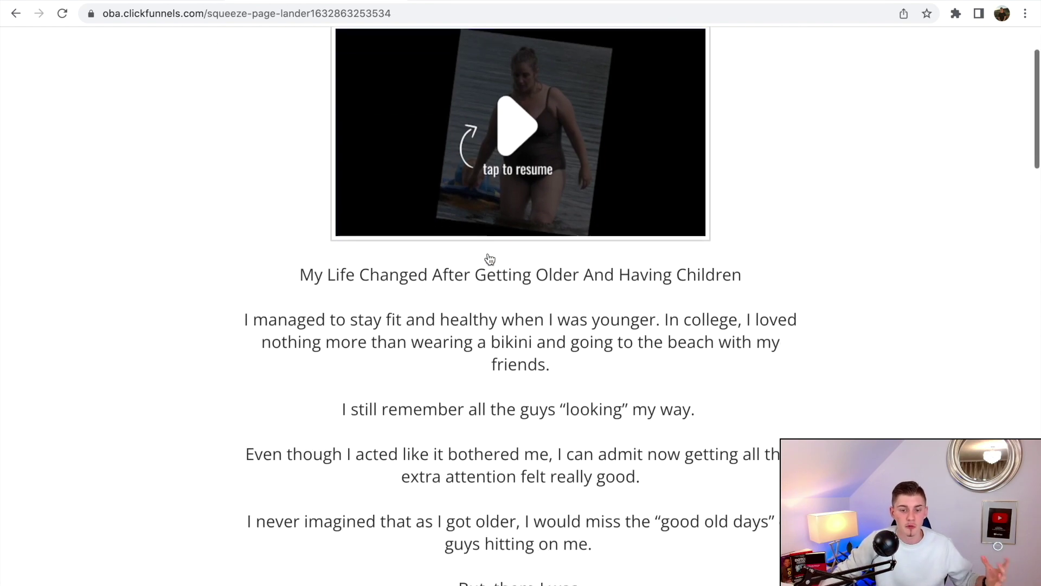
pyautogui.scroll(-15, 490, 258)
pyautogui.scroll(-8, 487, 257)
pyautogui.scroll(20, 486, 257)
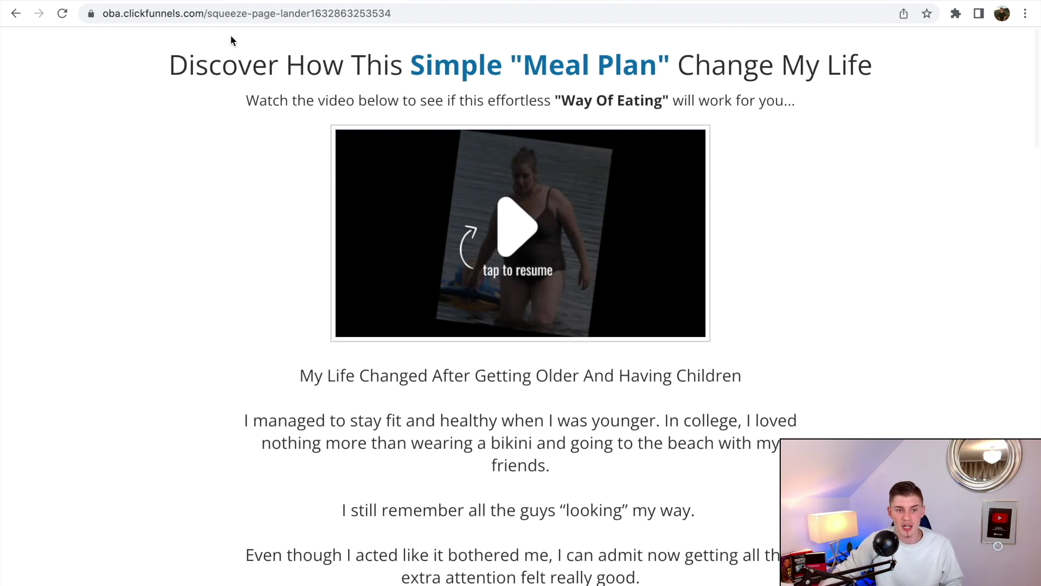
pyautogui.click(16, 13)
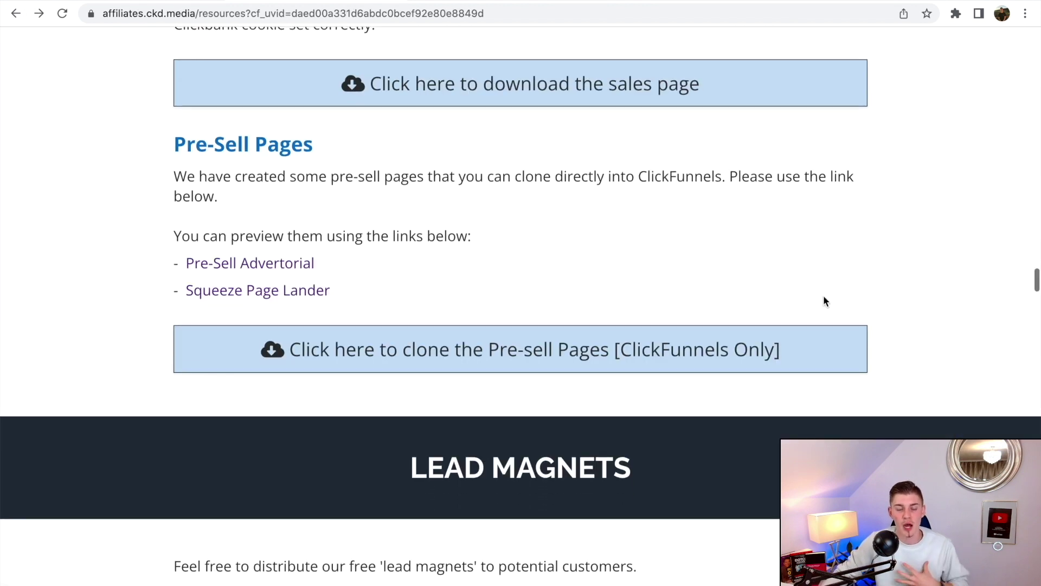
# Read the Lead Magnets section and look through the Deliciously Easy Keto Recipes PDF offered there
pyautogui.scroll(-7, 824, 300)
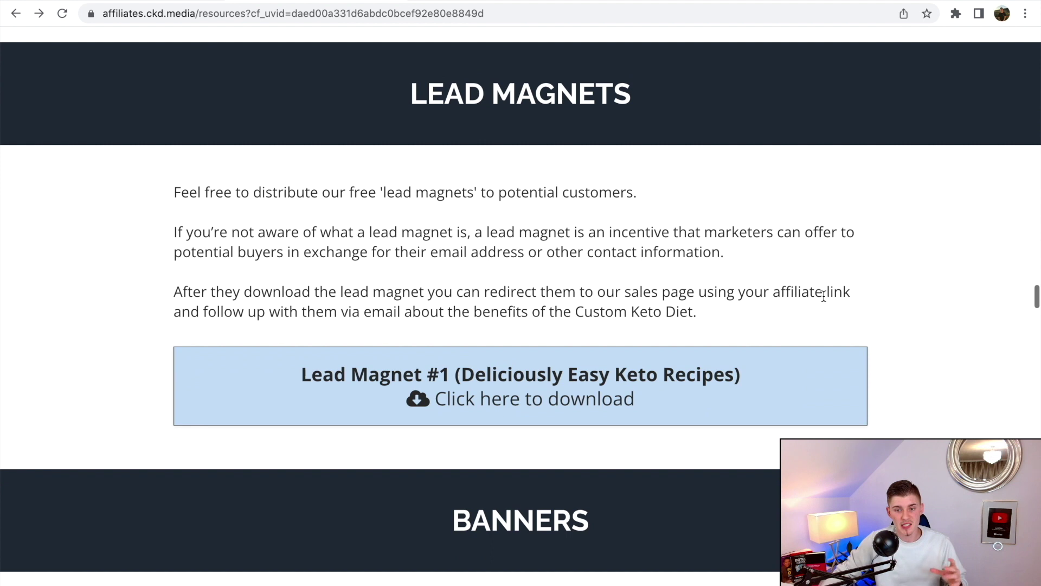
pyautogui.moveTo(411, 93); pyautogui.dragTo(674, 135)
pyautogui.click(638, 191)
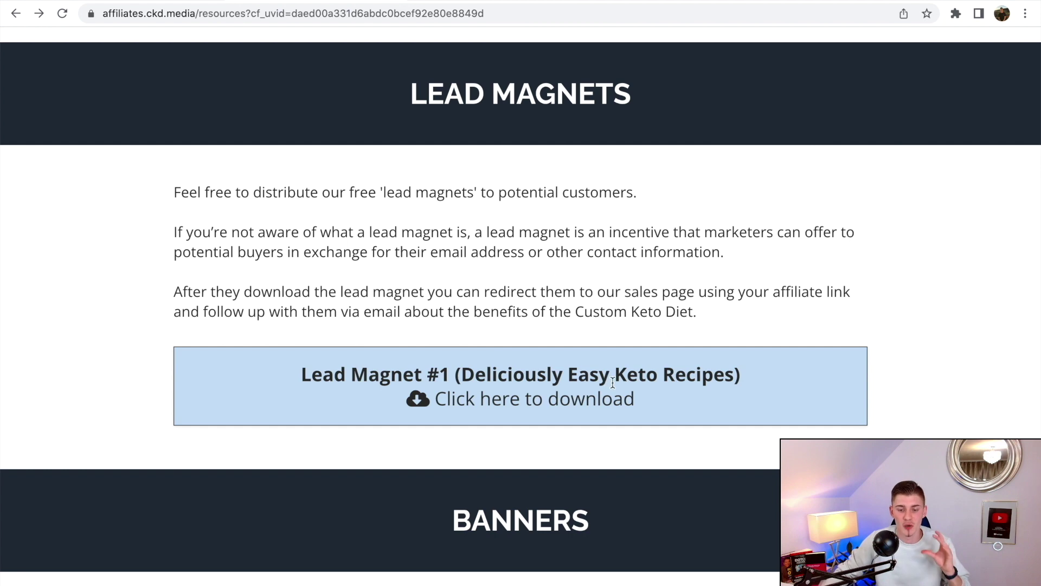
pyautogui.click(524, 406)
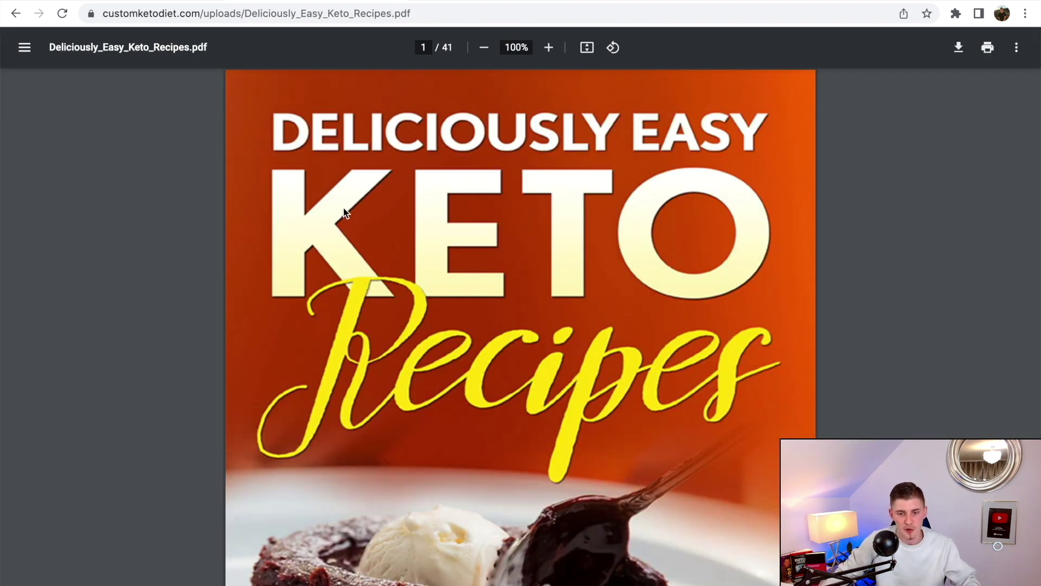
pyautogui.scroll(-10, 535, 211)
pyautogui.scroll(-20, 535, 213)
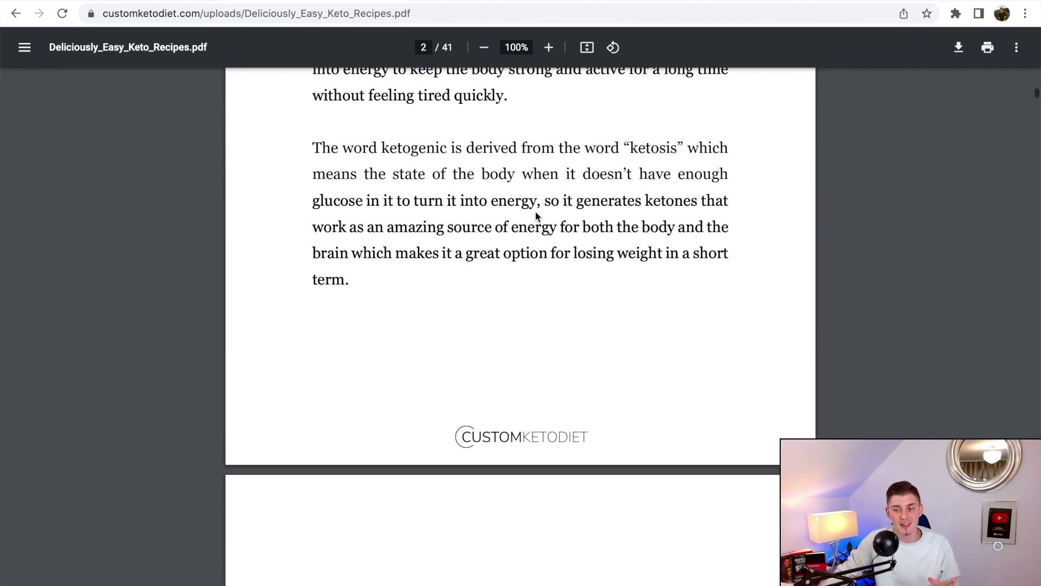
pyautogui.scroll(-20, 535, 215)
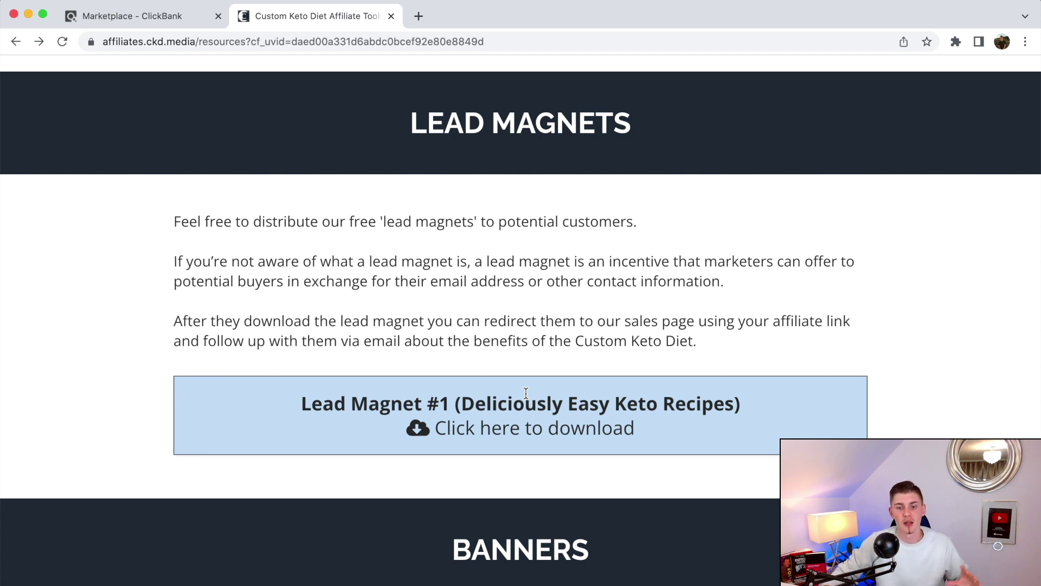
pyautogui.scroll(4, 577, 321)
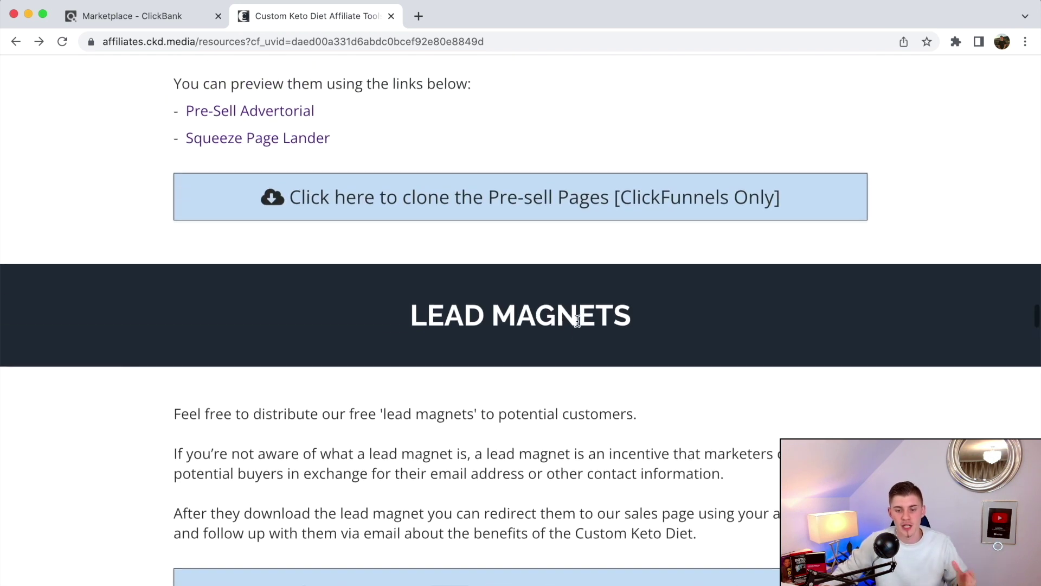
pyautogui.scroll(-4, 577, 323)
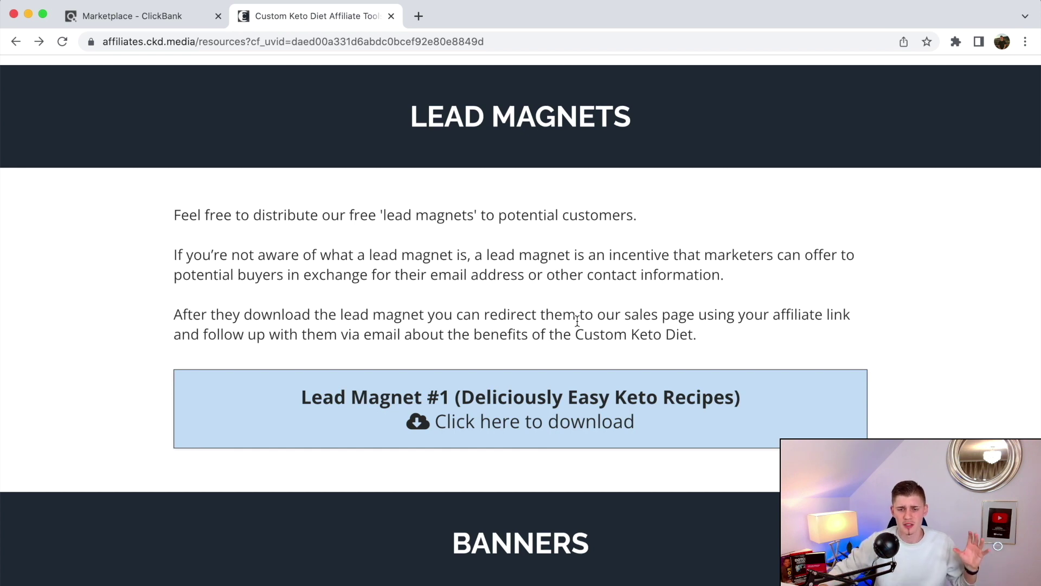
pyautogui.scroll(15, 451, 270)
pyautogui.scroll(-15, 451, 269)
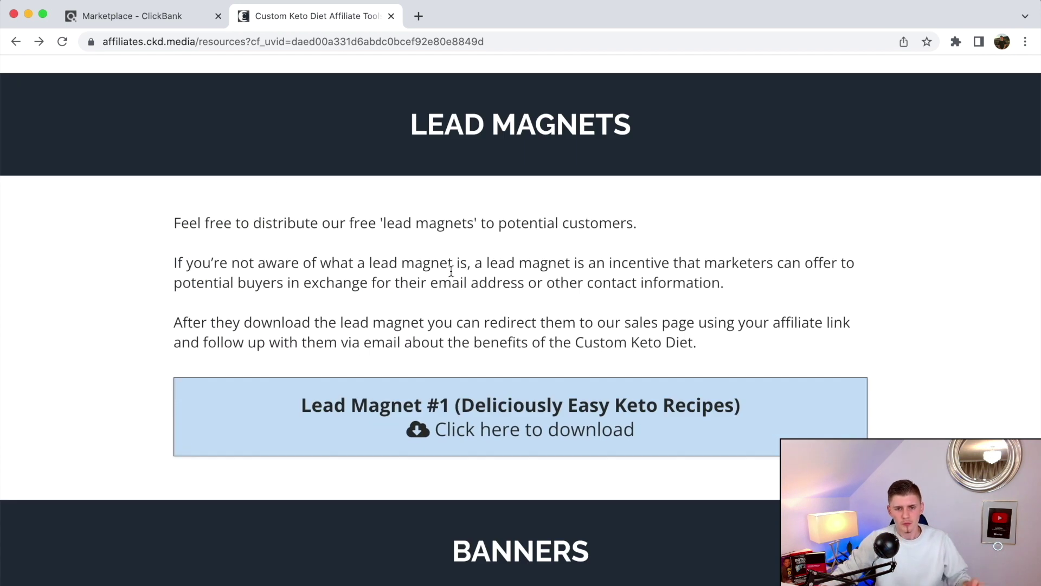
pyautogui.scroll(-1, 450, 269)
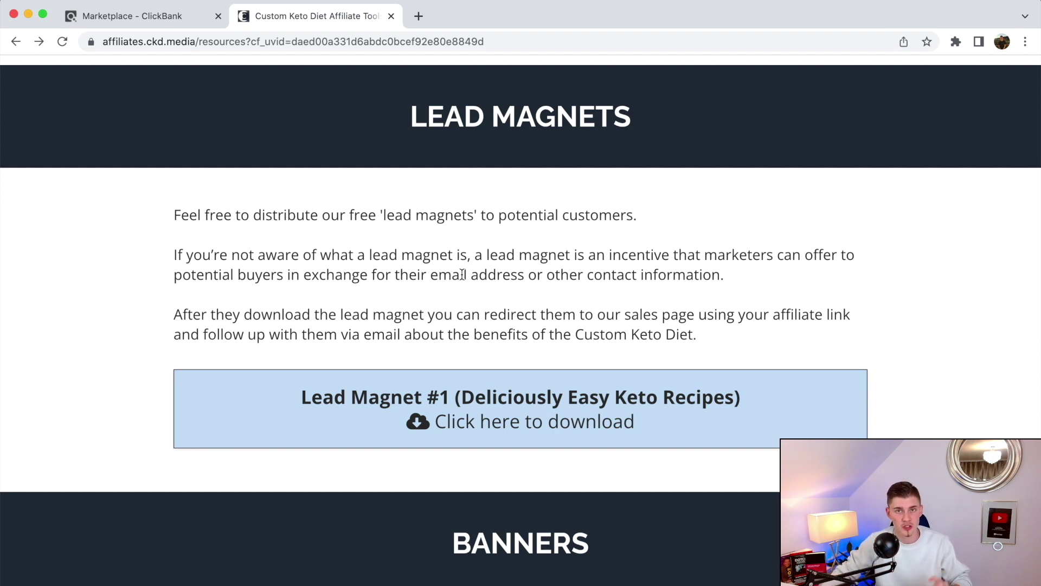
pyautogui.scroll(-1, 462, 274)
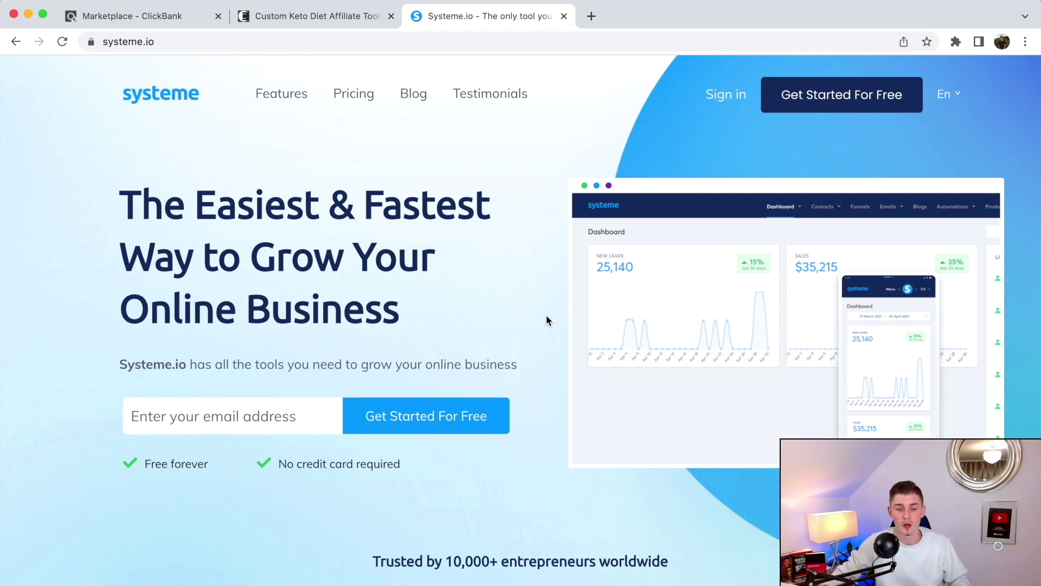
# Review the free-plan terms on the Systeme.io home page and examine the tools listed on its Features page
pyautogui.moveTo(208, 464); pyautogui.dragTo(145, 463)
pyautogui.click(203, 485)
pyautogui.moveTo(402, 463); pyautogui.dragTo(295, 464)
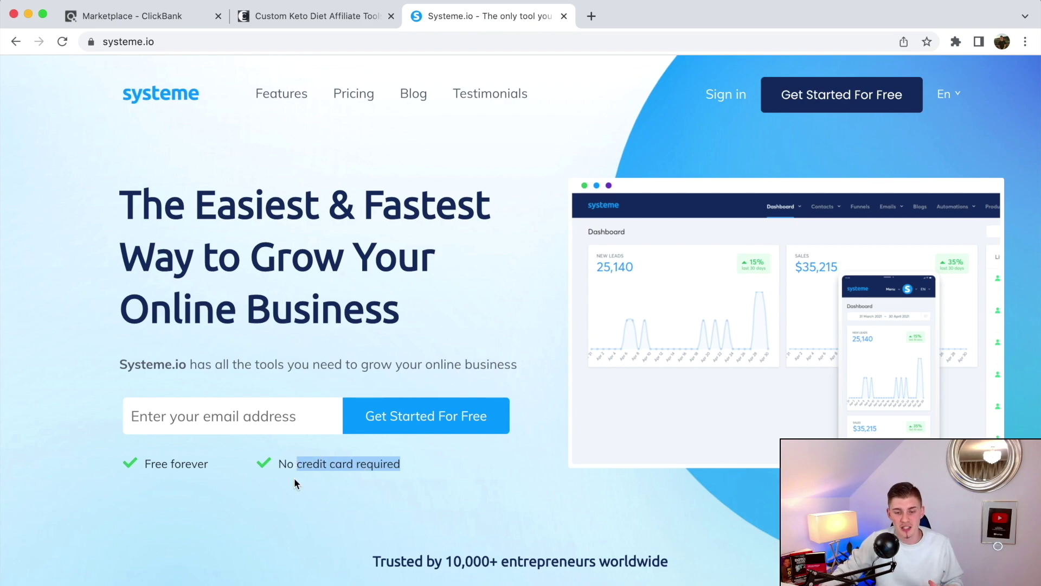
pyautogui.scroll(-20, 453, 452)
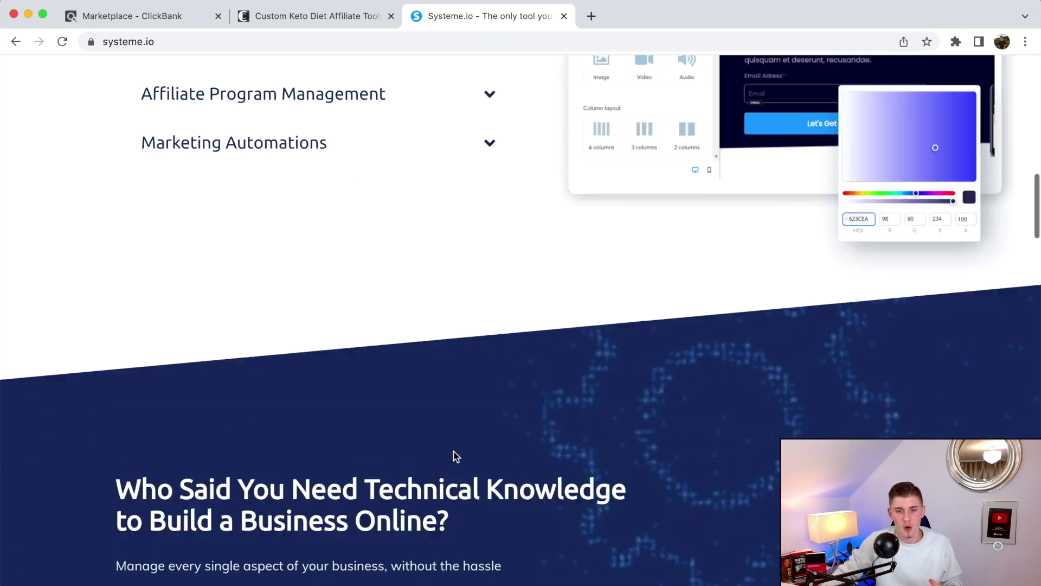
pyautogui.scroll(20, 454, 455)
pyautogui.click(281, 95)
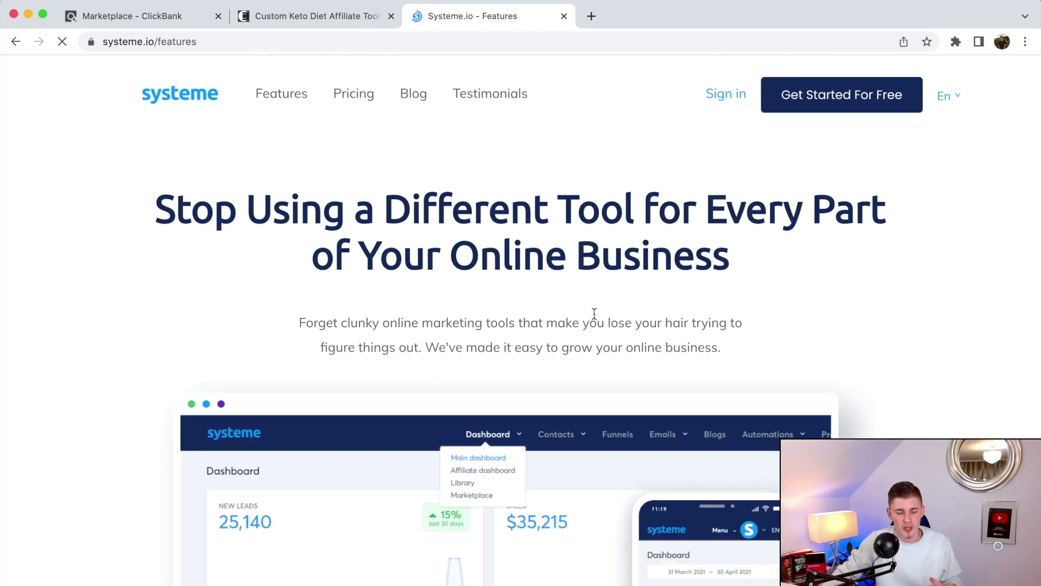
pyautogui.scroll(-15, 593, 313)
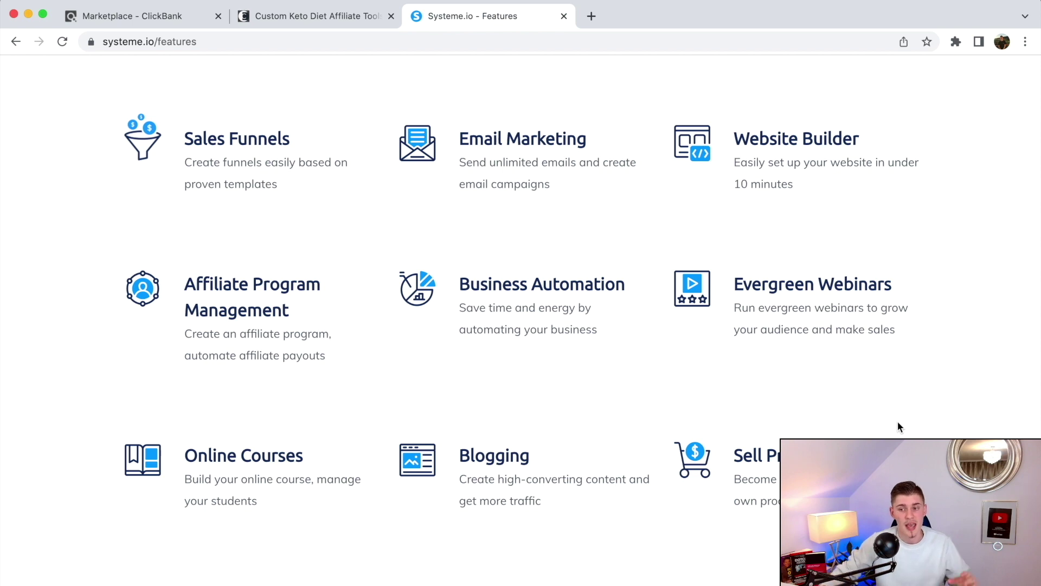
# Open Systeme.io's Pricing page and compare the Free, Startup, Webinar and Unlimited plans' limits
pyautogui.scroll(15, 898, 426)
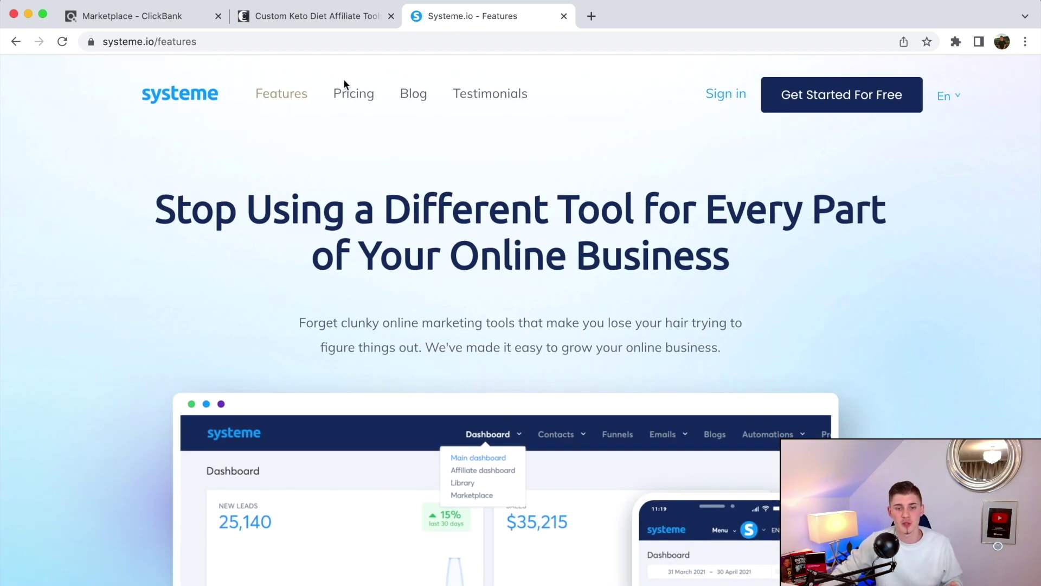
pyautogui.click(369, 99)
pyautogui.moveTo(376, 250); pyautogui.dragTo(457, 301)
pyautogui.click(457, 301)
pyautogui.scroll(-3, 457, 301)
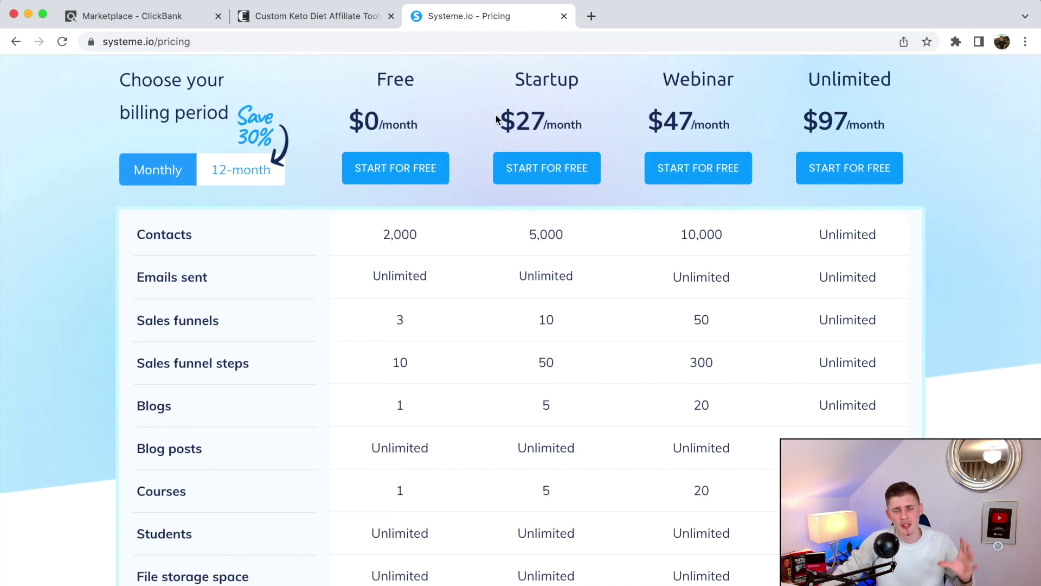
pyautogui.scroll(3, 585, 223)
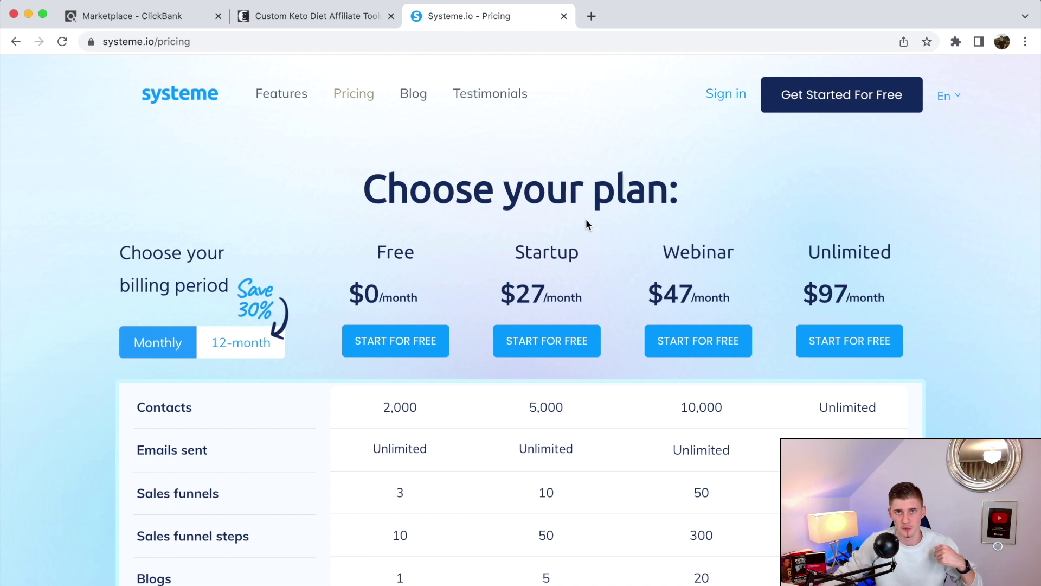
# Sign in to Systeme.io and create a funnel named YT TEST with the Build an audience goal
pyautogui.click(736, 102)
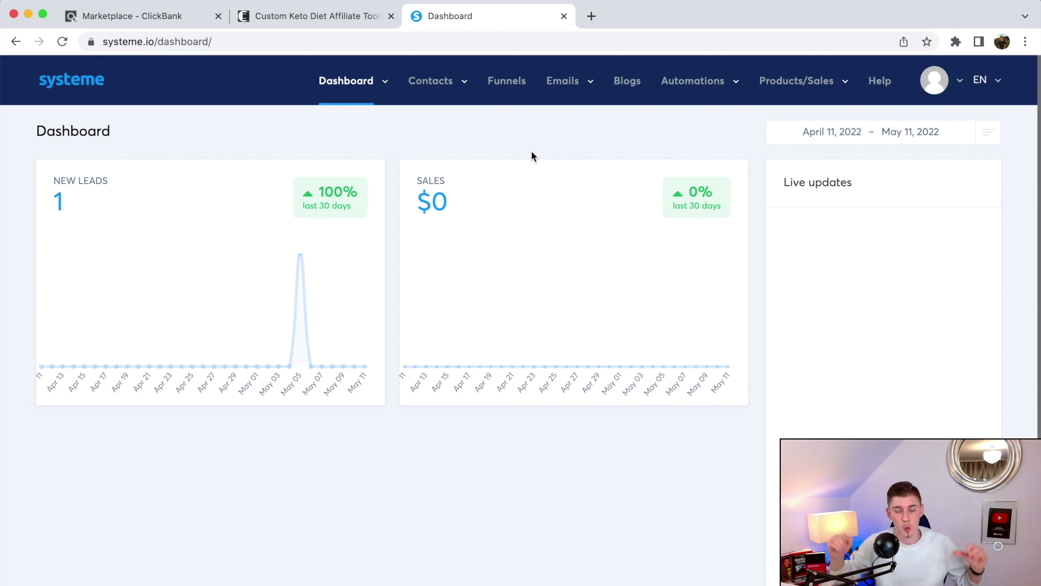
pyautogui.click(507, 81)
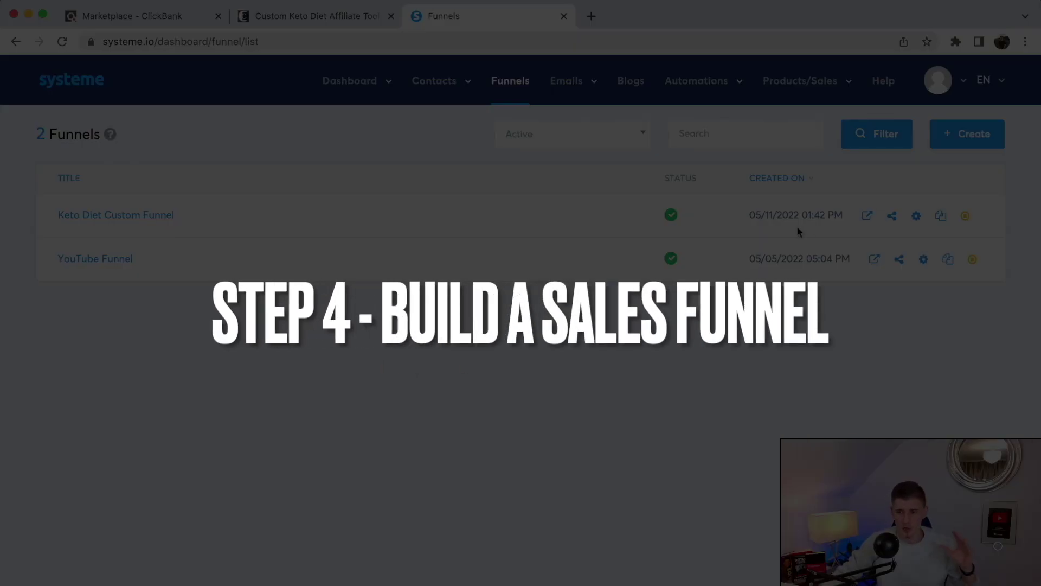
pyautogui.click(945, 140)
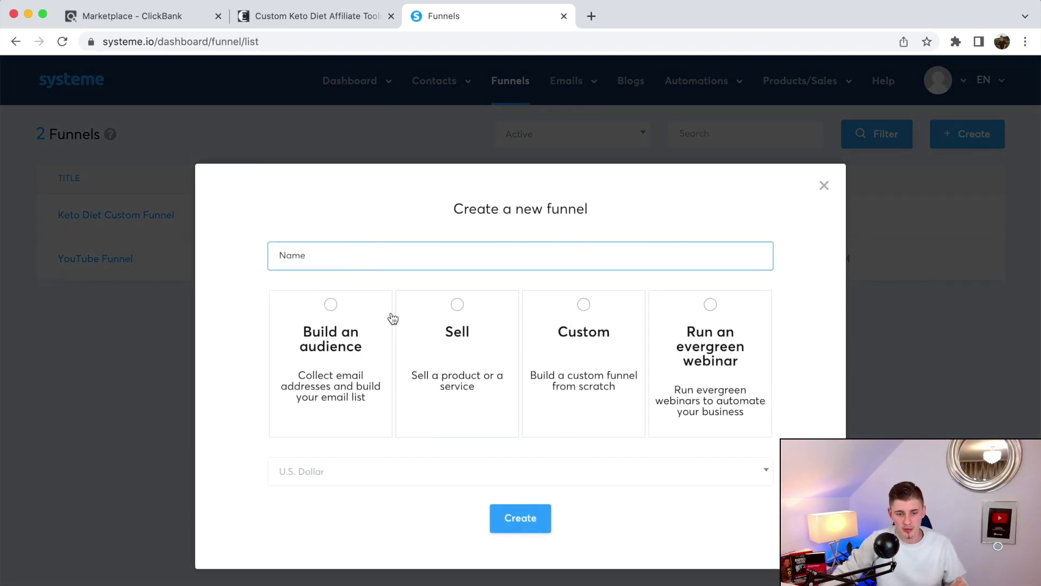
pyautogui.click(345, 310)
pyautogui.click(353, 265)
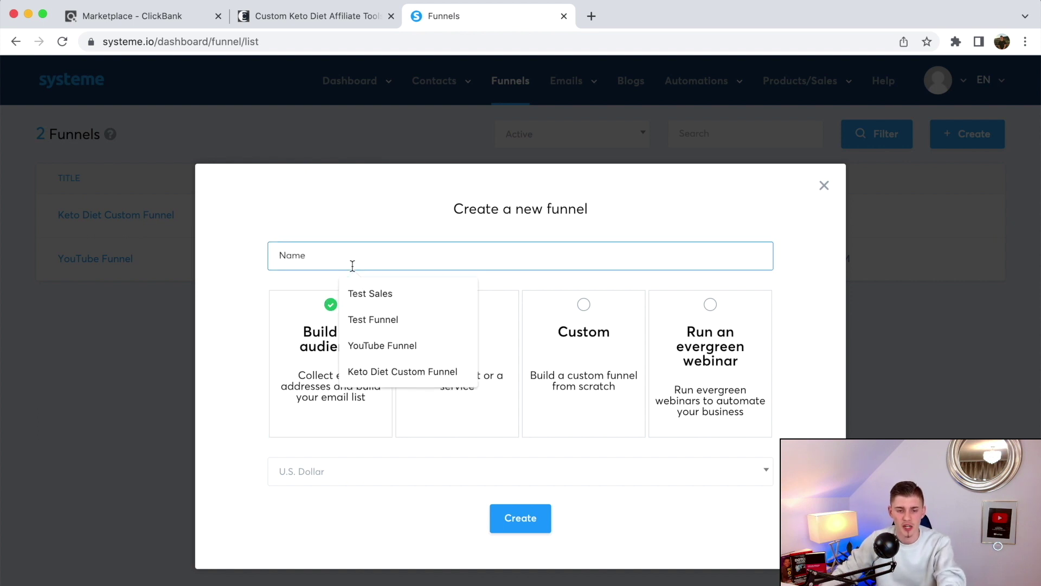
pyautogui.write('YT T')
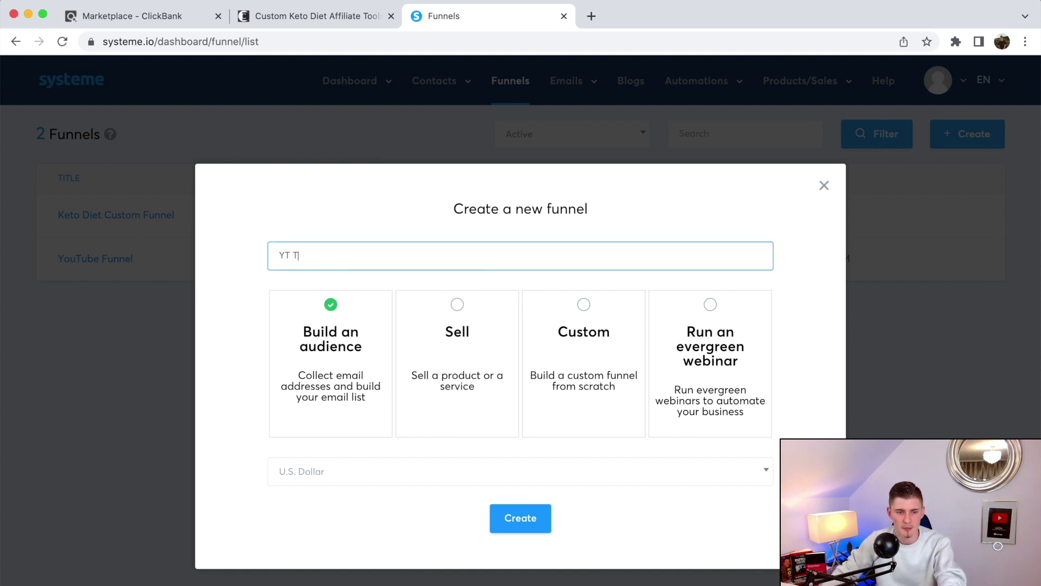
pyautogui.write('EST')
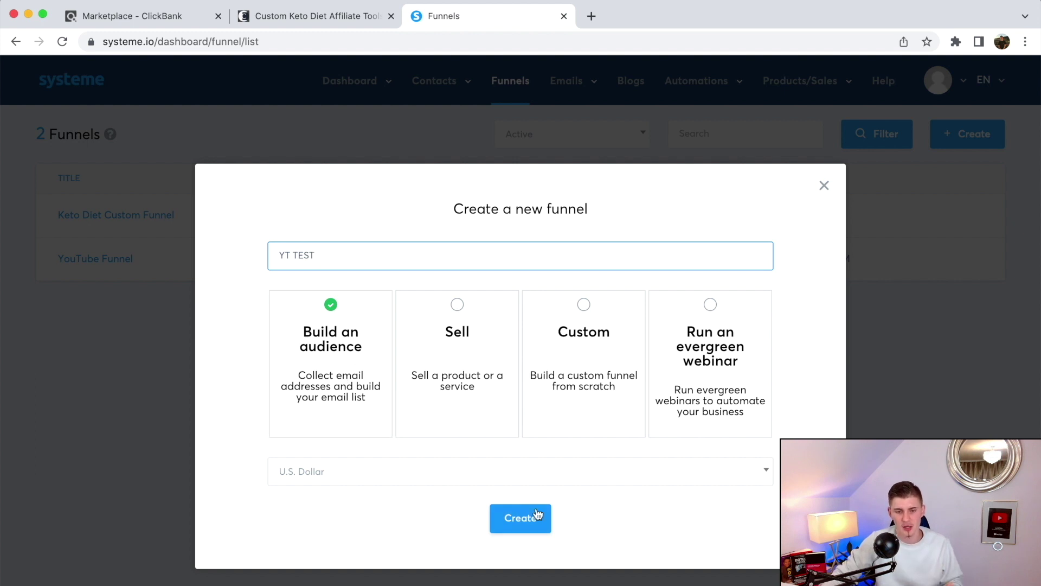
pyautogui.click(520, 516)
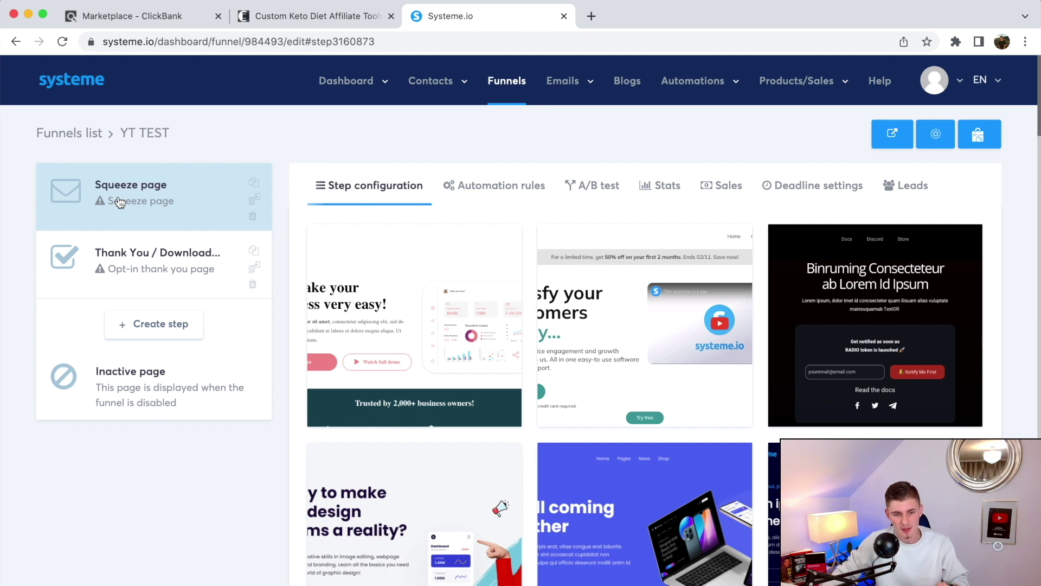
# Browse the page templates offered for the YT TEST funnel's Thank You / Download and Squeeze page steps
pyautogui.click(135, 262)
pyautogui.moveTo(629, 383)
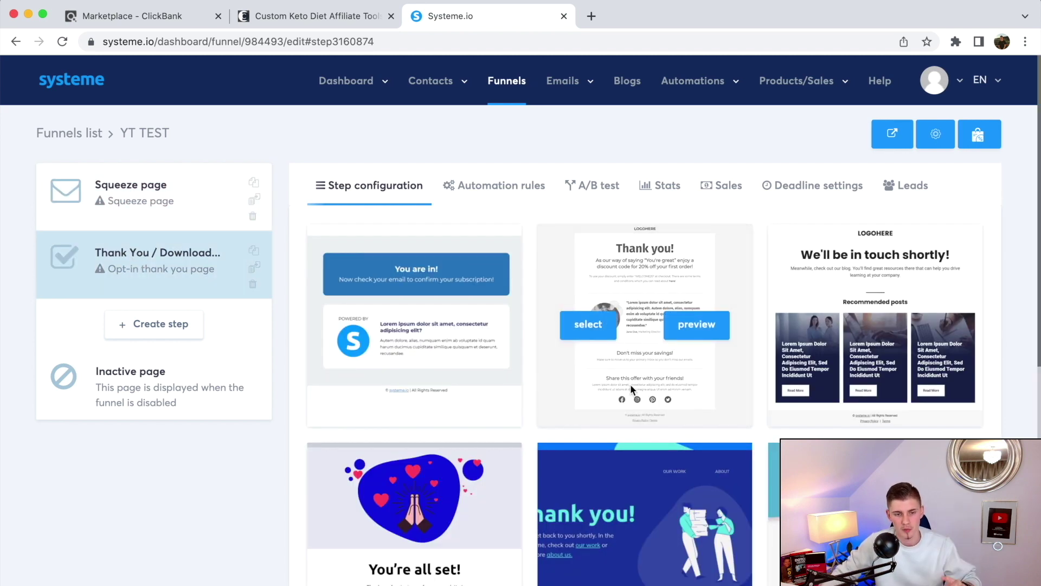
pyautogui.click(141, 194)
pyautogui.scroll(-2, 406, 298)
pyautogui.scroll(-20, 407, 301)
pyautogui.scroll(-12, 405, 301)
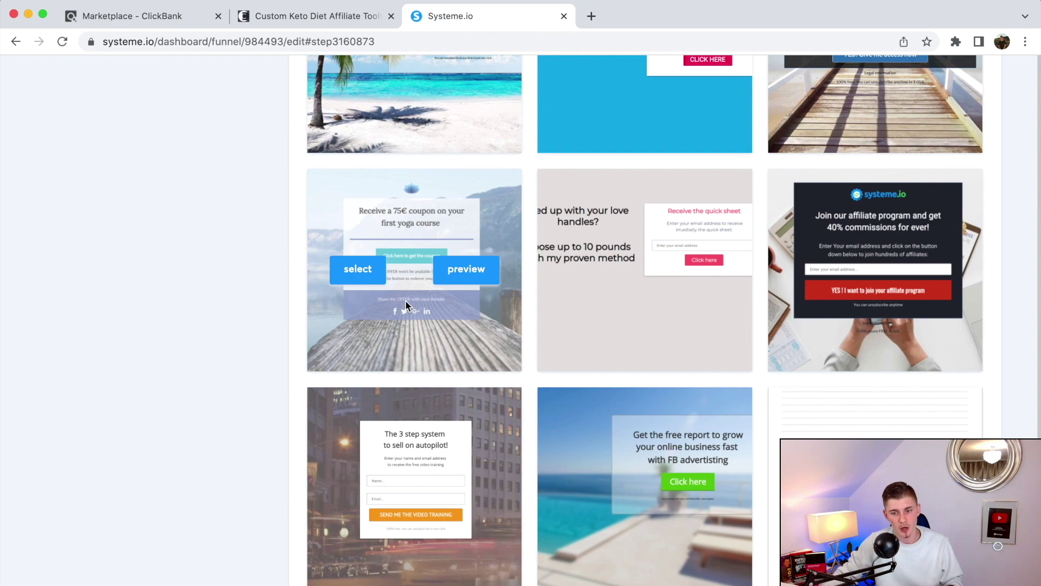
pyautogui.scroll(6, 405, 301)
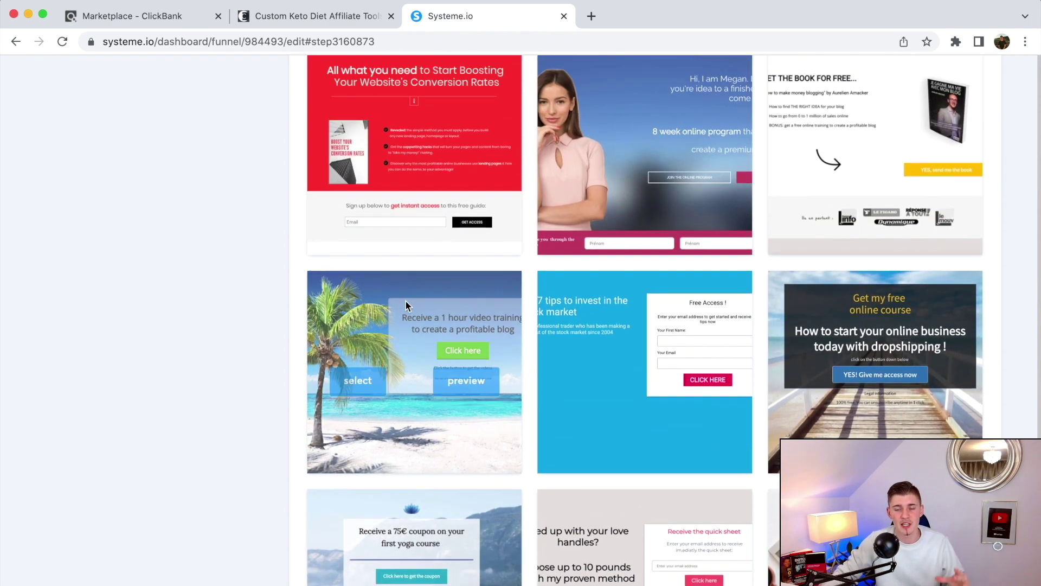
pyautogui.scroll(12, 406, 303)
pyautogui.scroll(15, 406, 301)
# Revisit the keto lead magnet, then preview the "All the Tools, Books and Resources" squeeze page template and return to the template list
pyautogui.hotkey('ctrl', 'shift', 'Tab')
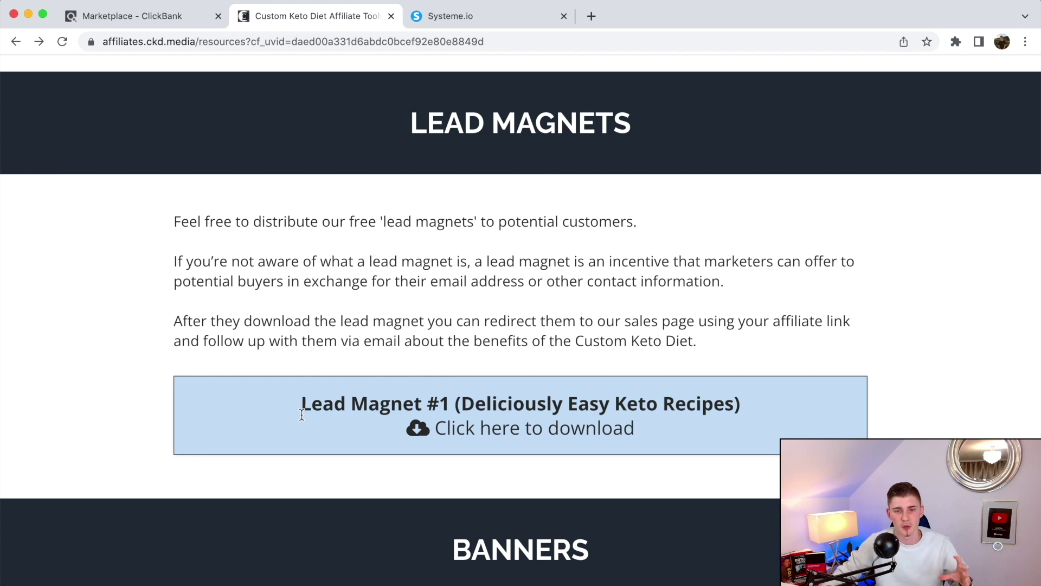
pyautogui.click(503, 14)
pyautogui.scroll(-4, 759, 243)
pyautogui.scroll(3, 726, 217)
pyautogui.click(685, 187)
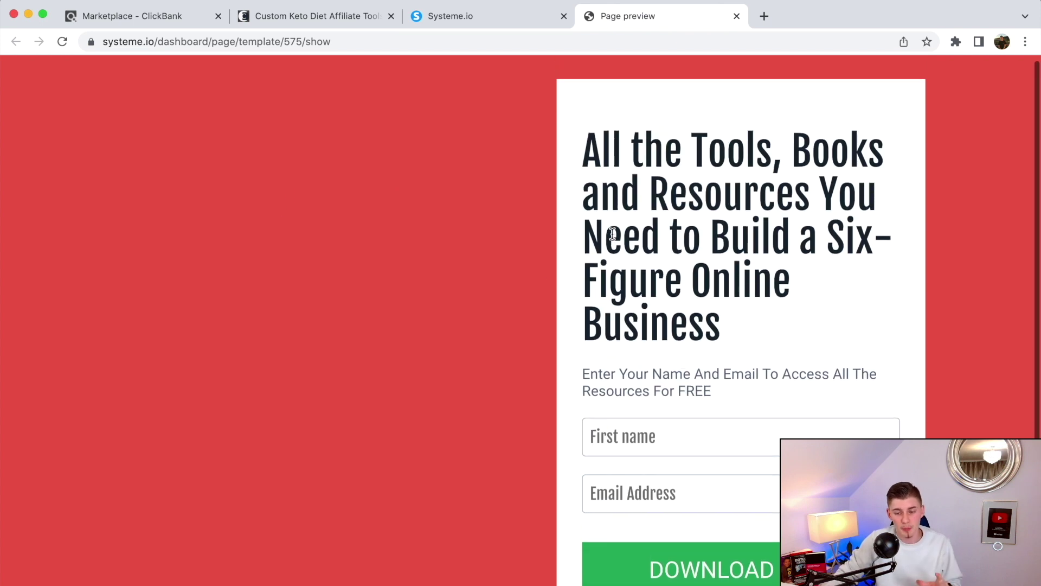
pyautogui.scroll(-1, 613, 233)
pyautogui.scroll(2, 612, 233)
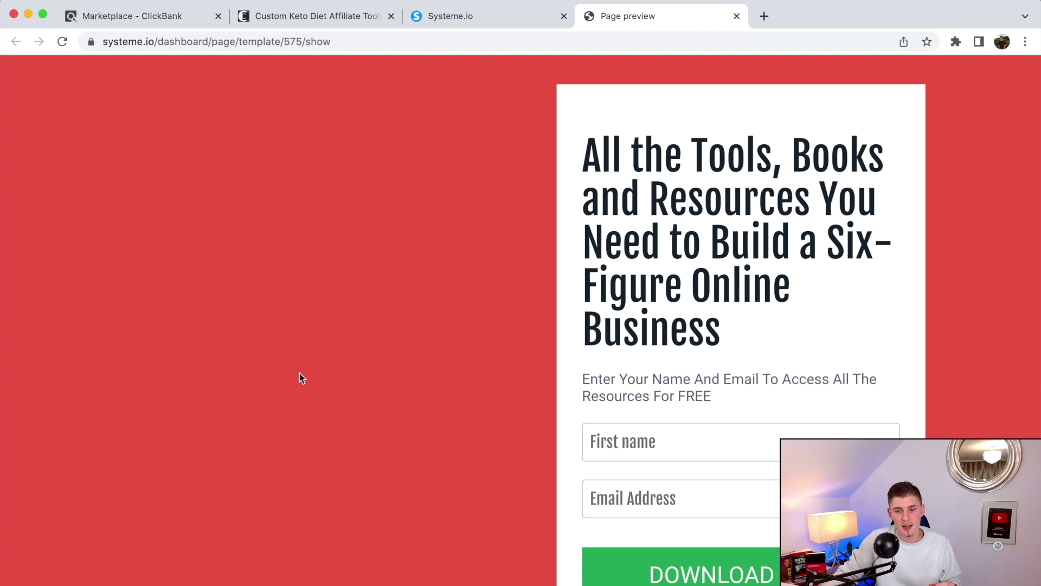
pyautogui.moveTo(585, 145); pyautogui.dragTo(785, 355)
pyautogui.click(785, 355)
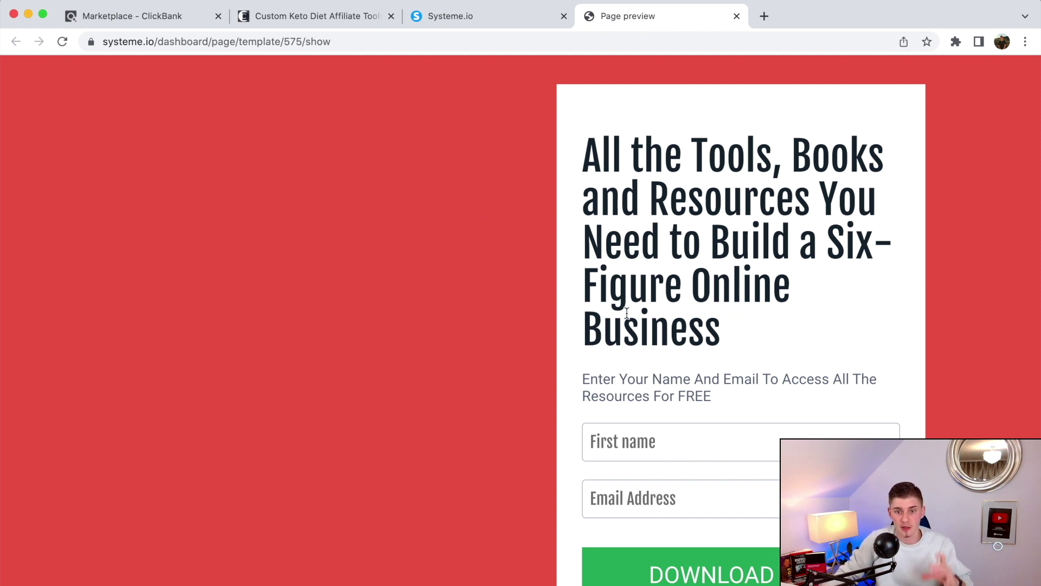
pyautogui.click(736, 17)
pyautogui.scroll(10, 291, 256)
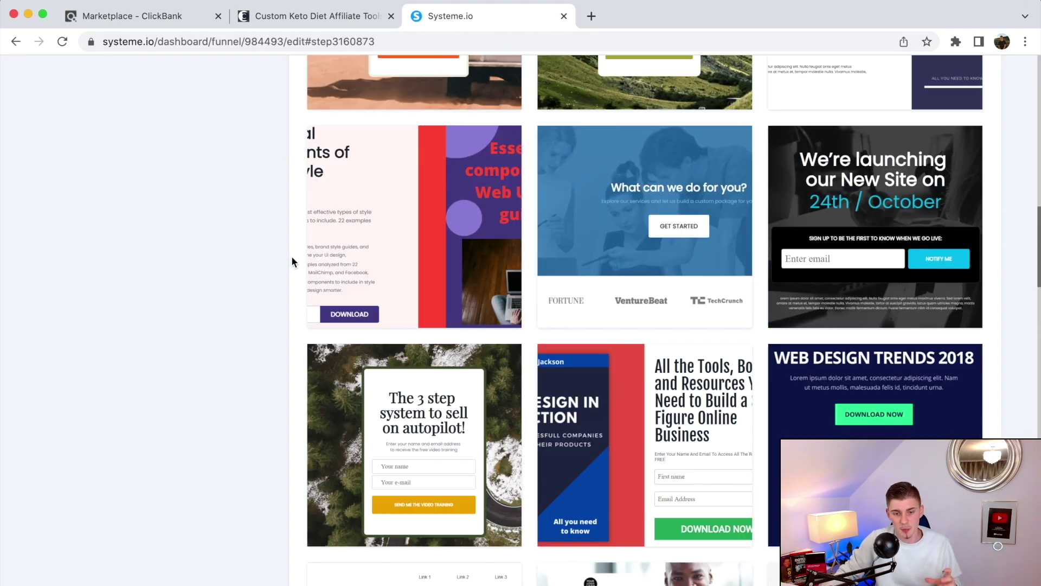
pyautogui.scroll(5, 288, 265)
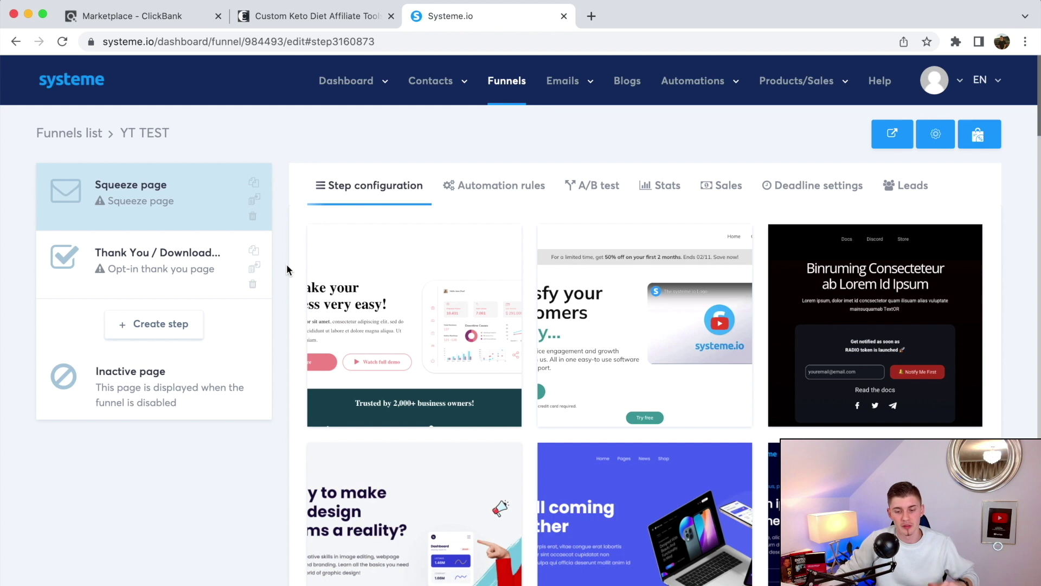
# Open the existing Keto Diet Custom Funnel and preview its squeeze page, examining the headline and the free plan offer
pyautogui.press('super+bracketleft')
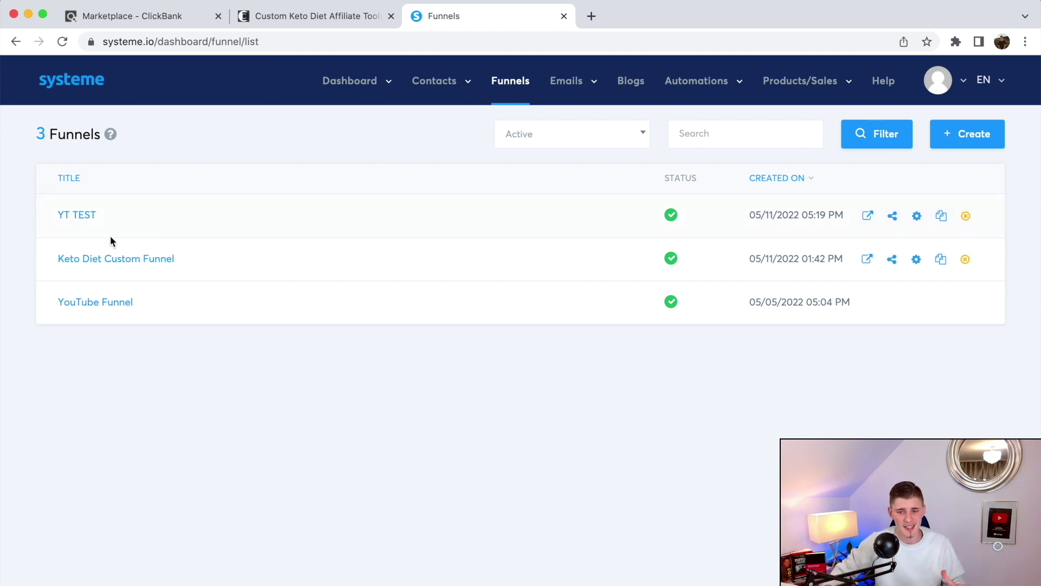
pyautogui.click(124, 259)
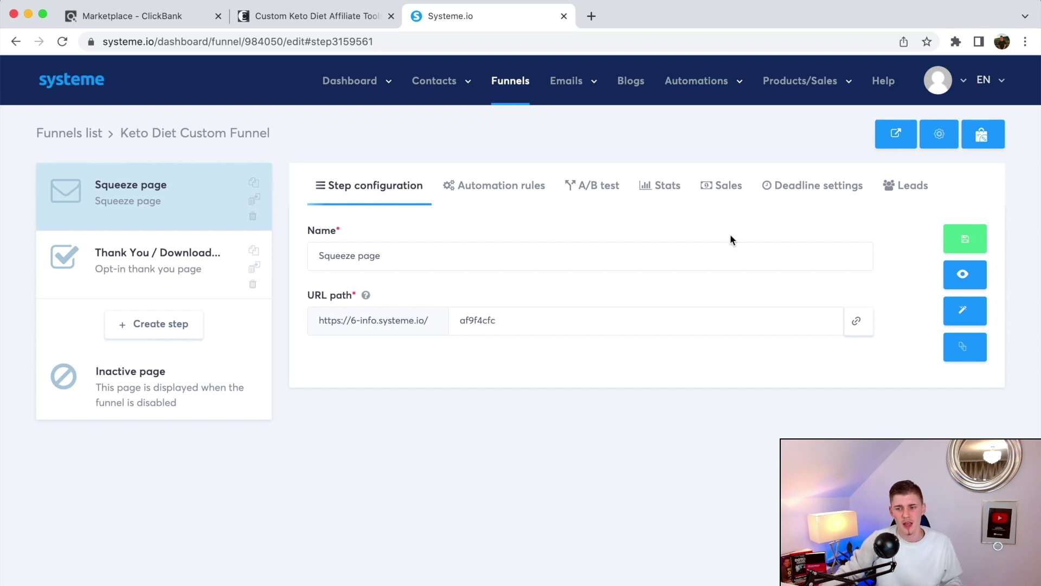
pyautogui.click(963, 274)
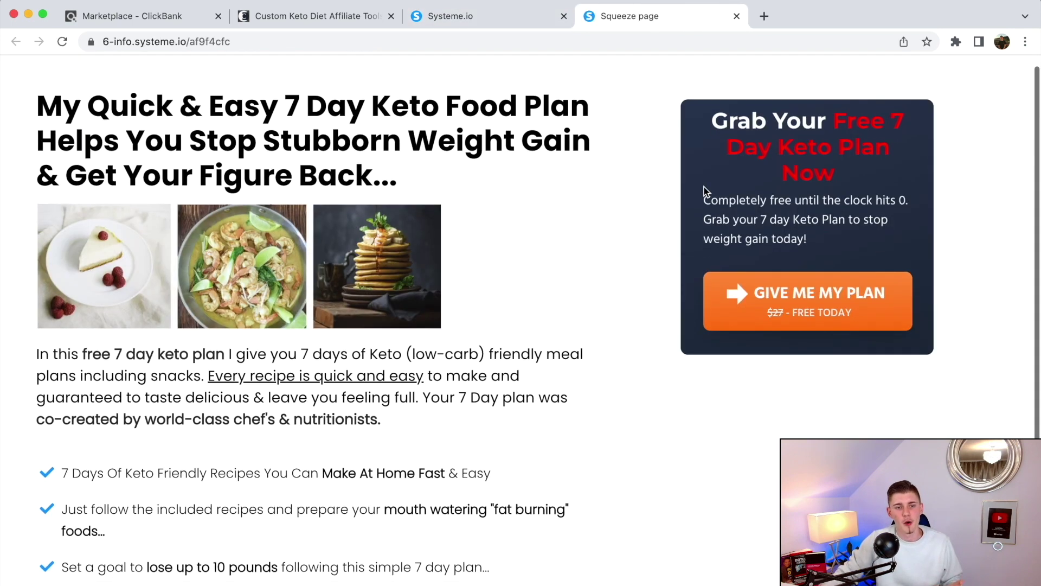
pyautogui.scroll(1, 704, 187)
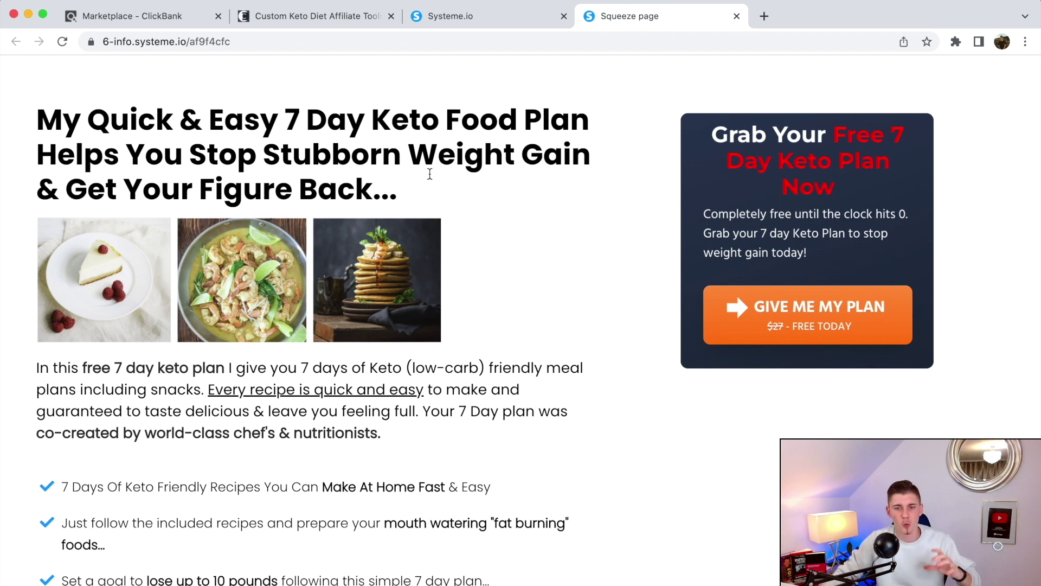
pyautogui.scroll(-1, 293, 194)
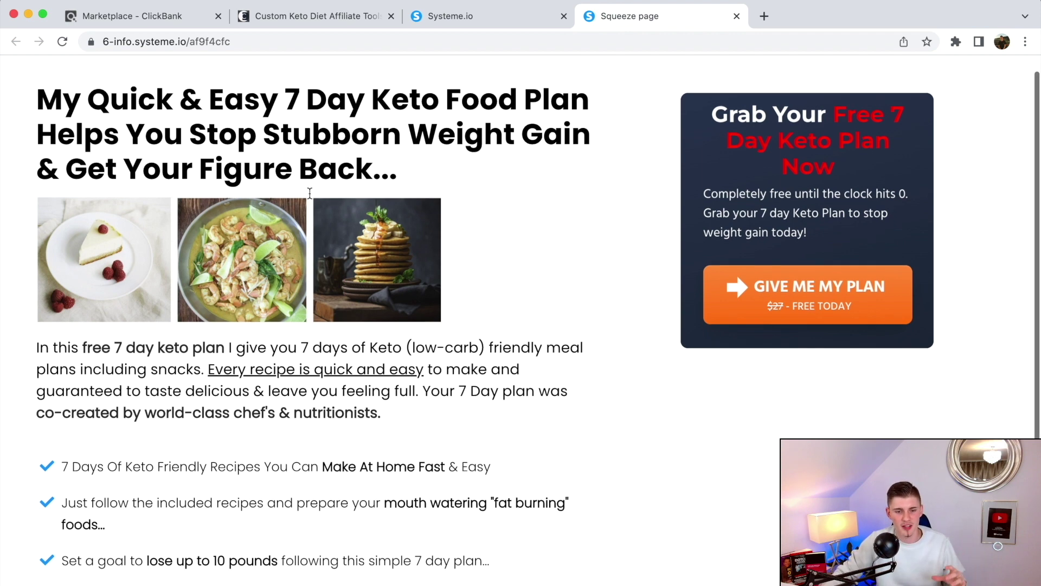
# Read the squeeze page's body copy, including the benefit bullet list and the author bio box
pyautogui.scroll(-5, 309, 193)
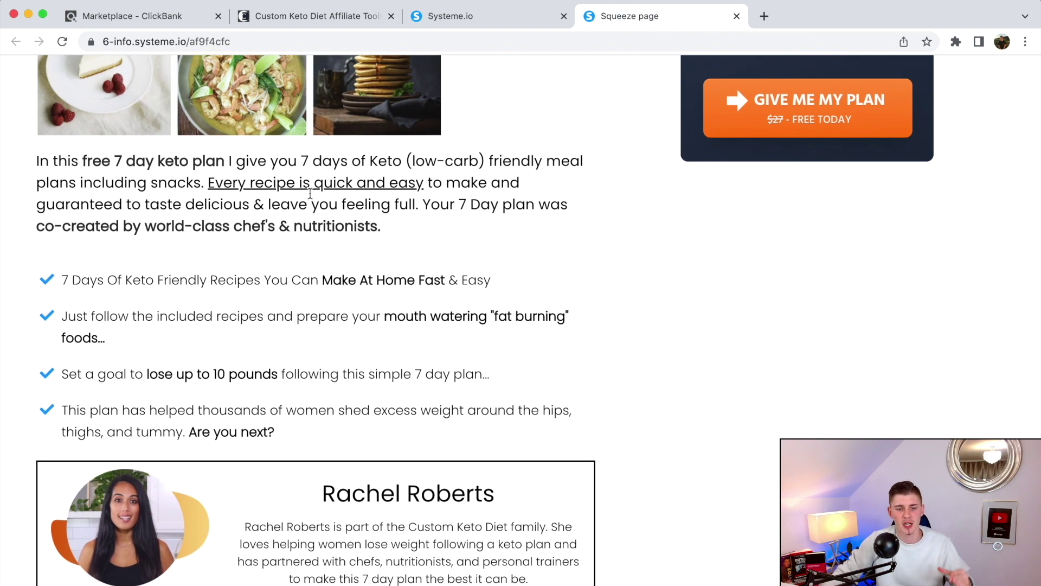
pyautogui.scroll(4, 310, 194)
pyautogui.scroll(-4, 309, 198)
pyautogui.scroll(-1, 310, 200)
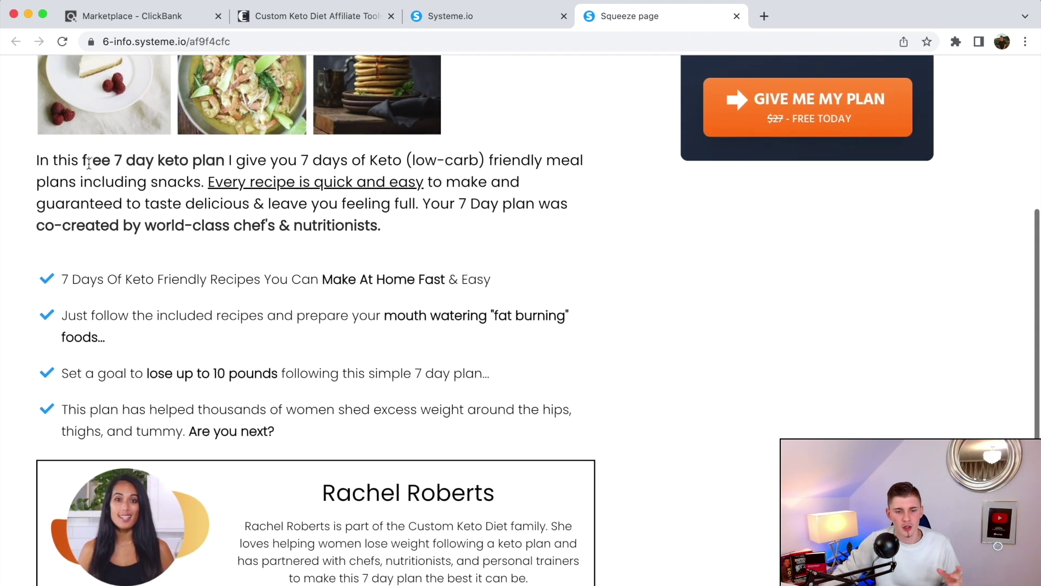
pyautogui.moveTo(278, 432); pyautogui.dragTo(163, 279)
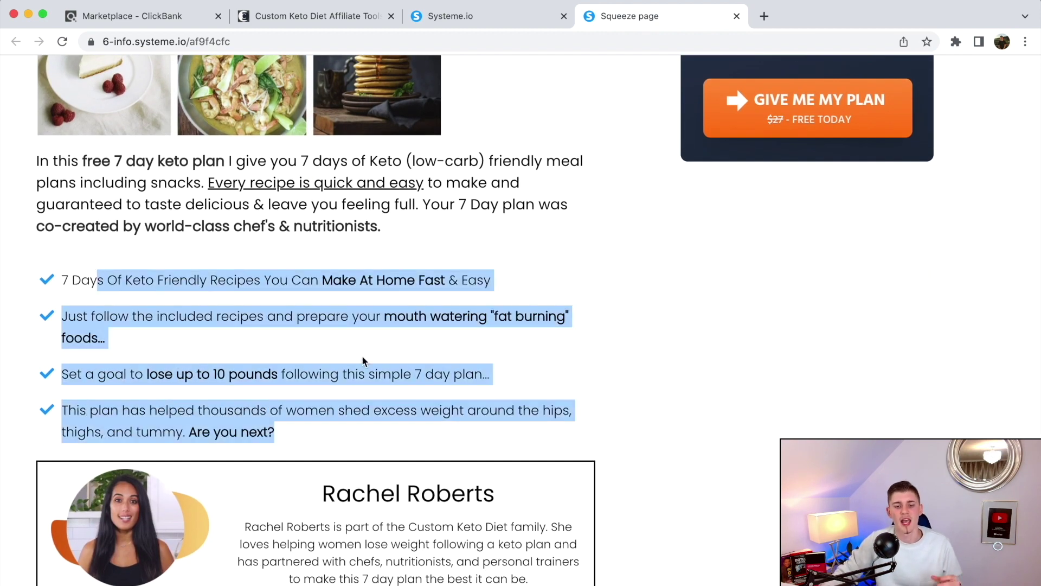
pyautogui.click(481, 574)
pyautogui.moveTo(344, 531); pyautogui.dragTo(531, 579)
pyautogui.scroll(4, 729, 333)
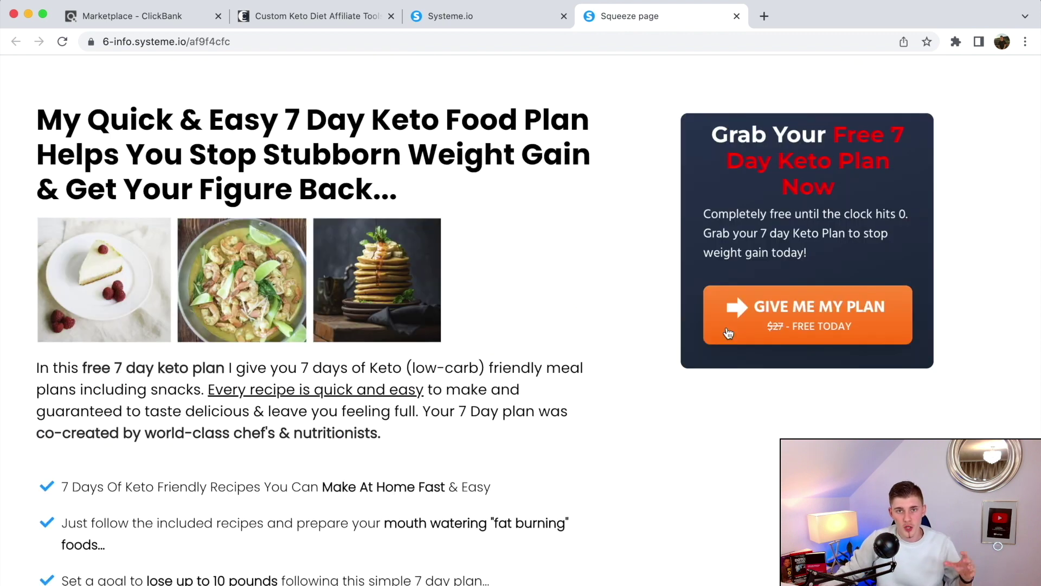
# Bring up the squeeze page's opt-in form and examine its name and email fields
pyautogui.click(805, 319)
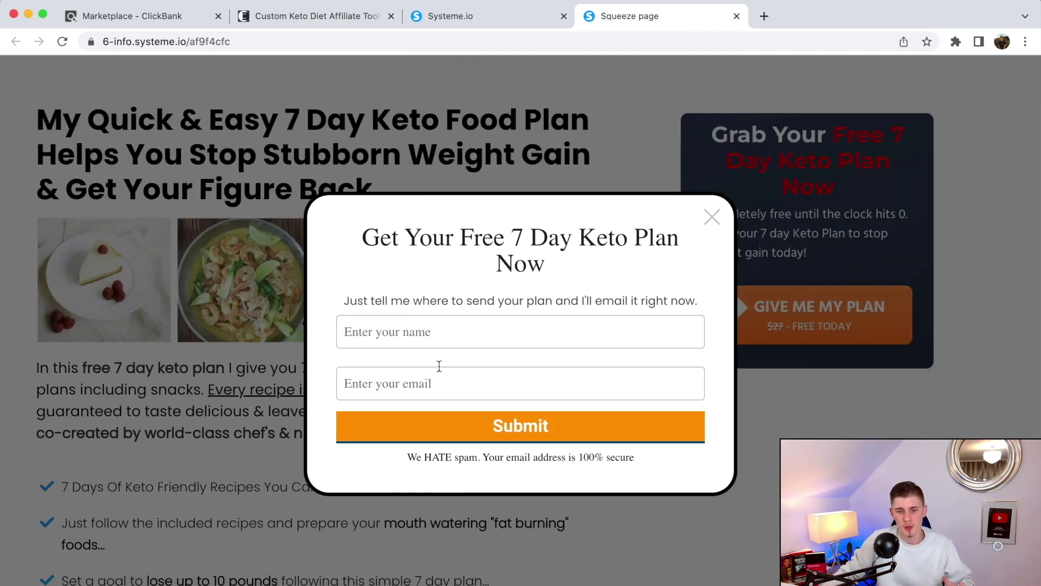
pyautogui.click(401, 335)
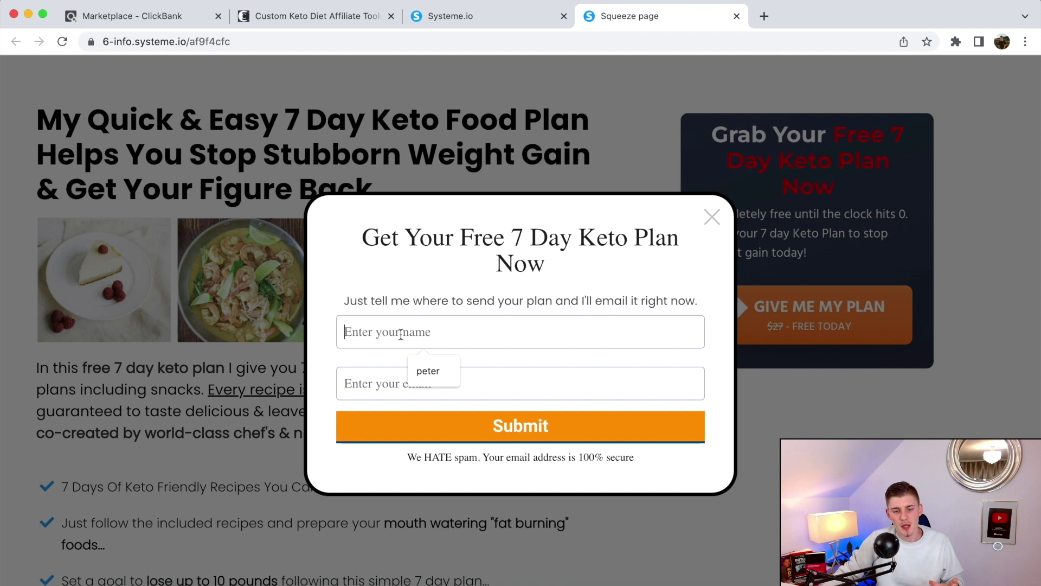
pyautogui.click(386, 382)
pyautogui.click(692, 481)
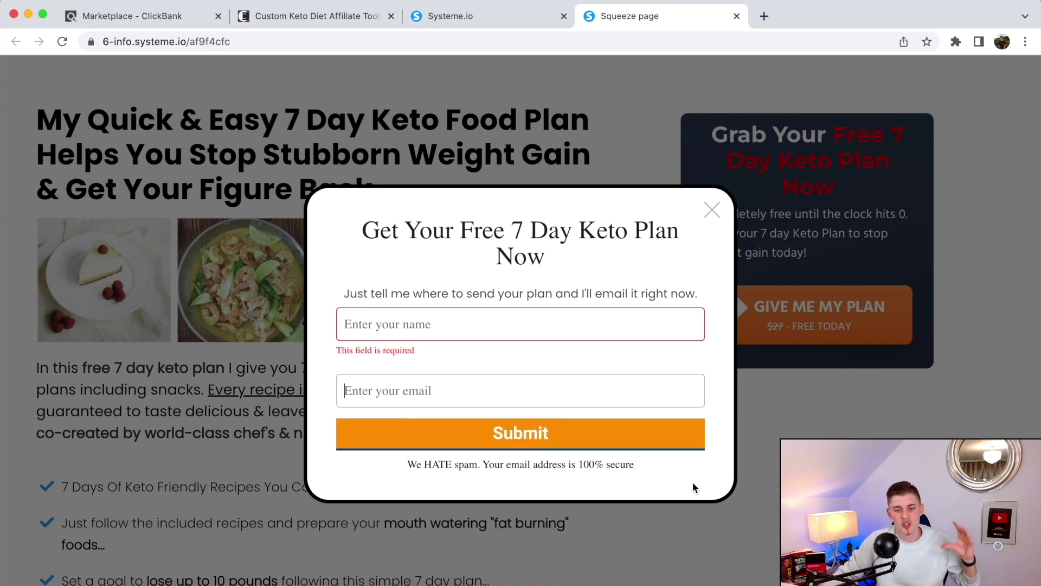
# Preview the Keto Diet Custom Funnel's Thank You / Download page and follow its Custom Plan For You link to the affiliate offer
pyautogui.click(499, 24)
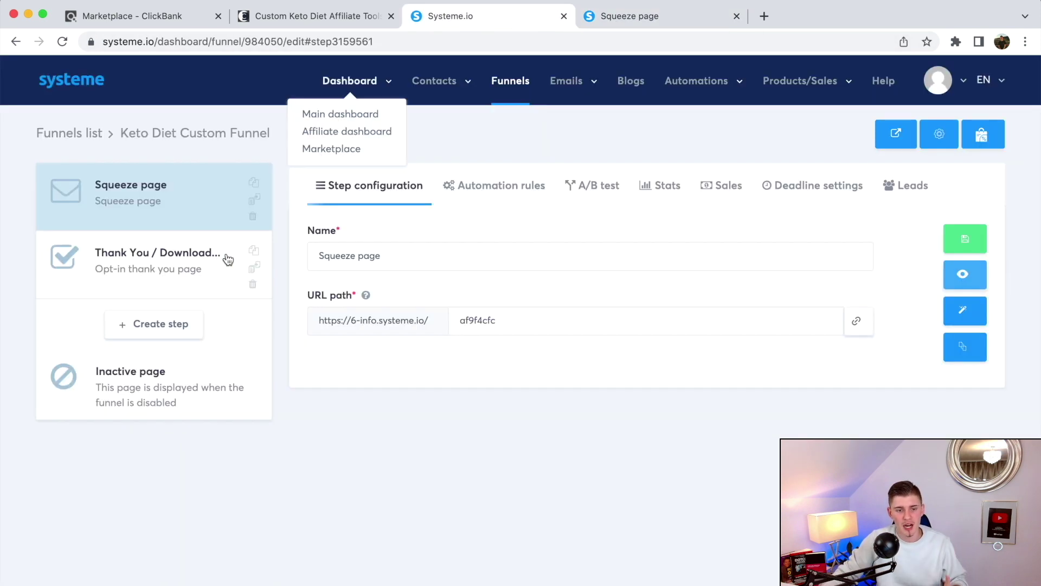
pyautogui.click(122, 274)
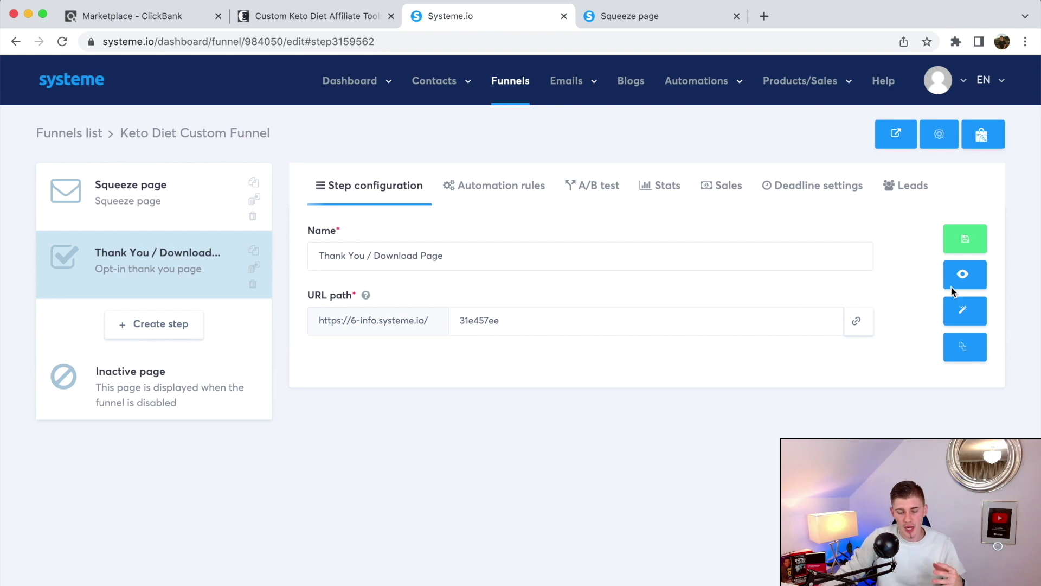
pyautogui.click(963, 273)
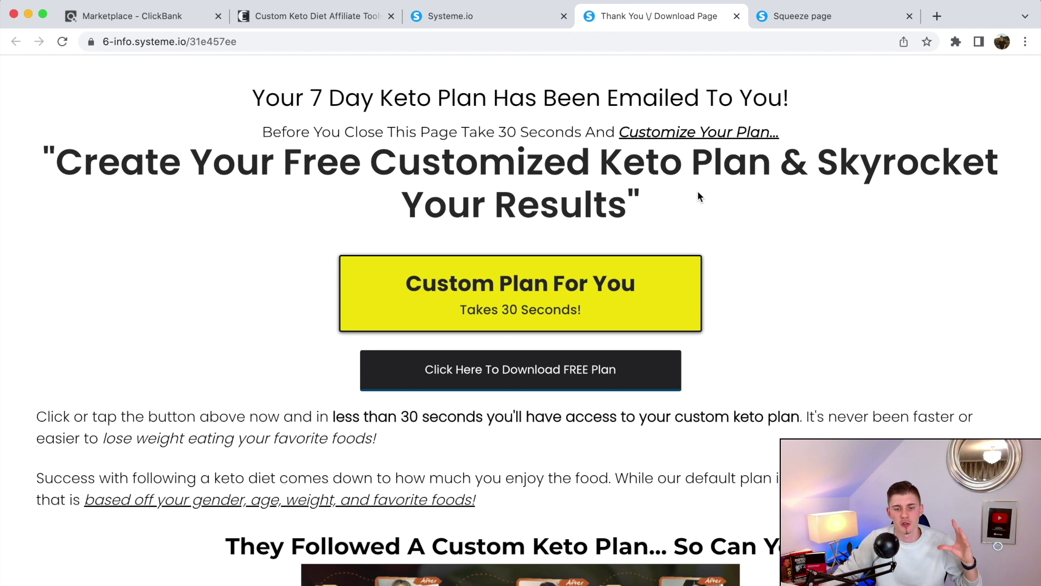
pyautogui.click(516, 304)
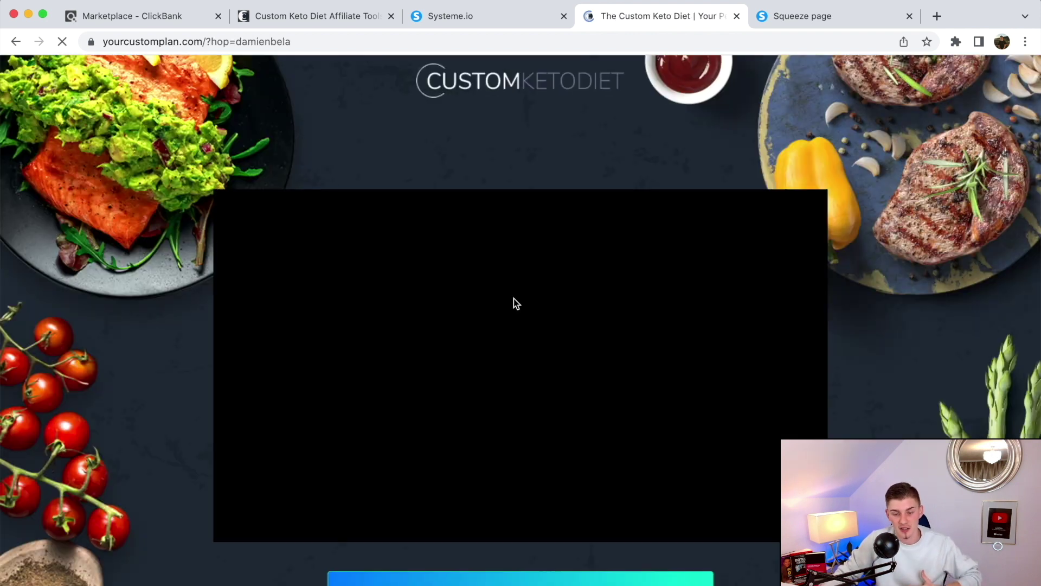
# Look over the Custom Keto Diet offer page and its video, and return to the Thank You / Download page
pyautogui.scroll(-2, 515, 303)
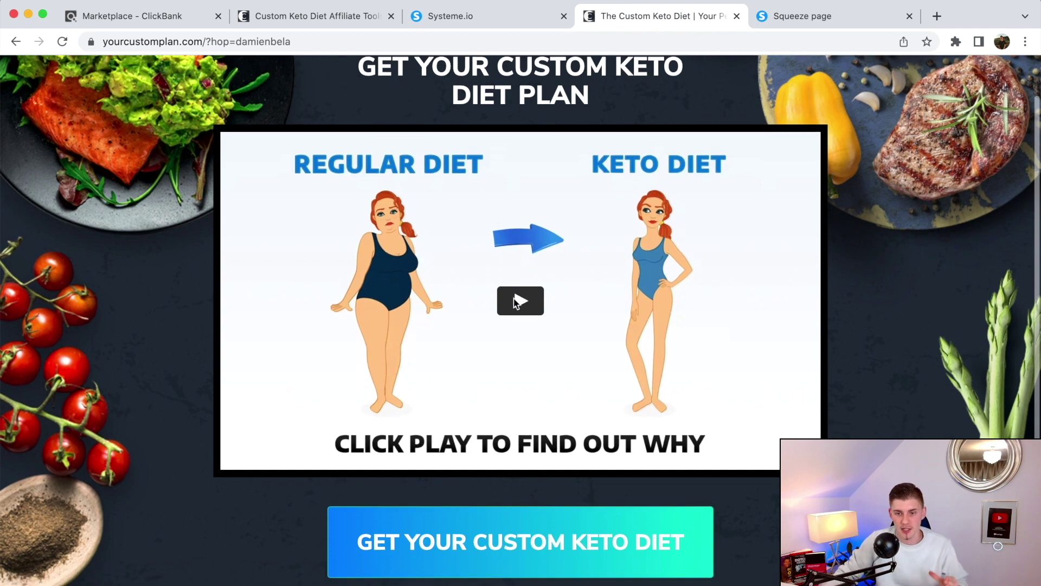
pyautogui.scroll(2, 515, 304)
pyautogui.click(16, 42)
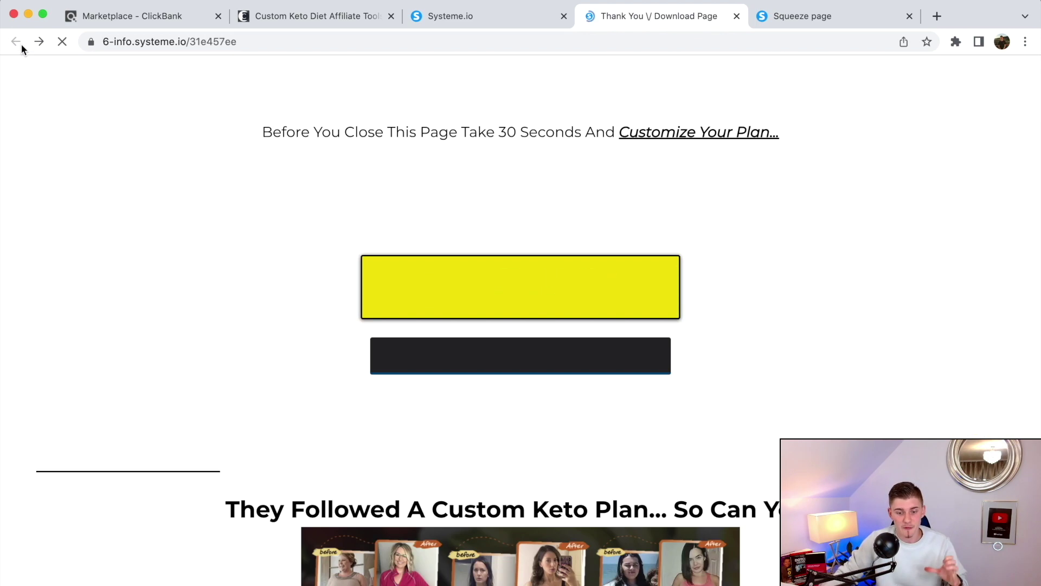
pyautogui.scroll(10, 650, 222)
pyautogui.scroll(-1, 655, 232)
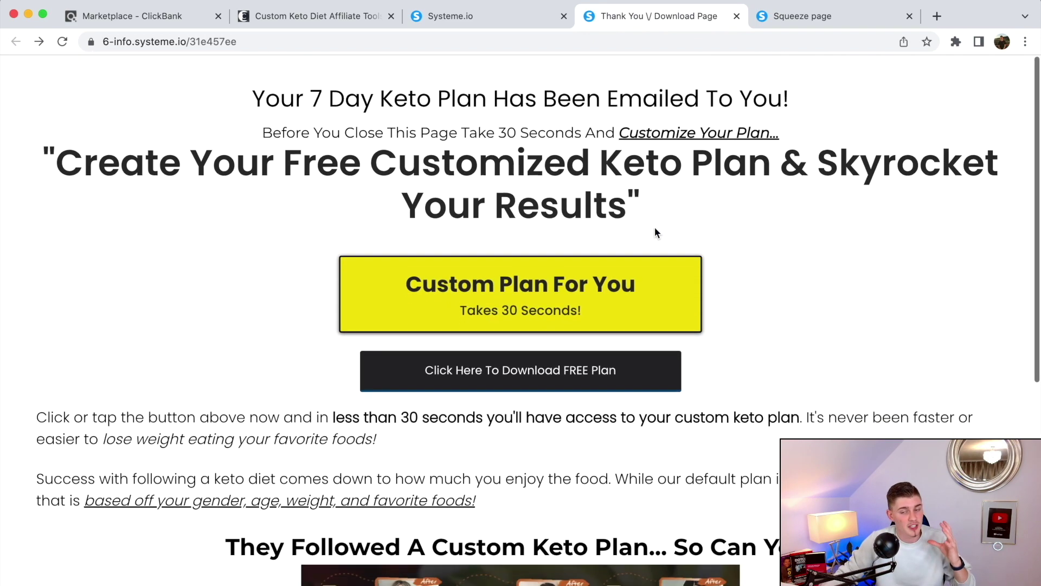
# Review the squeeze page without its opt-in form, and look through the Thank You / Download page again
pyautogui.click(858, 22)
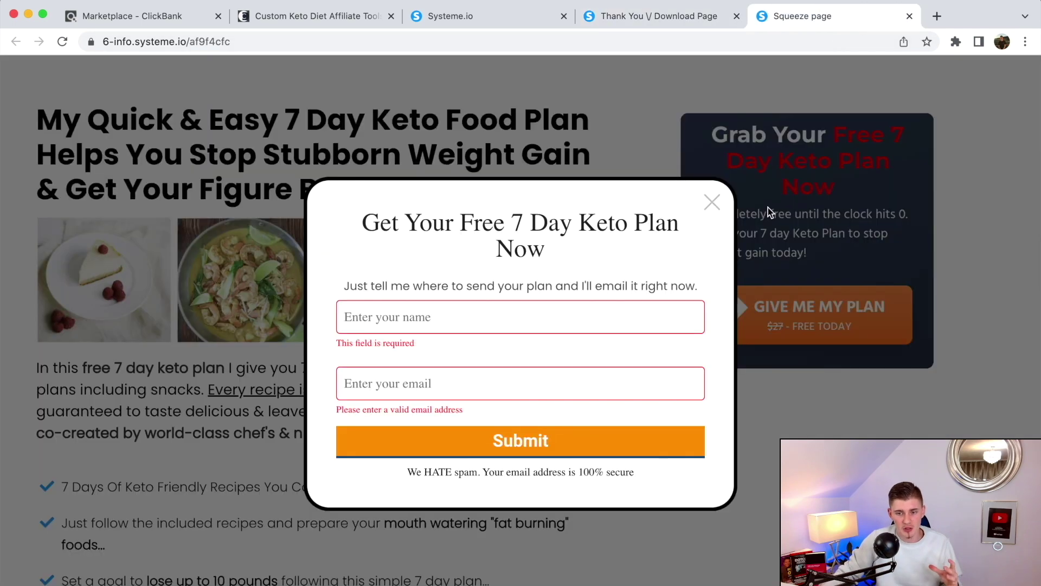
pyautogui.click(712, 202)
pyautogui.scroll(-3, 530, 233)
pyautogui.scroll(3, 551, 232)
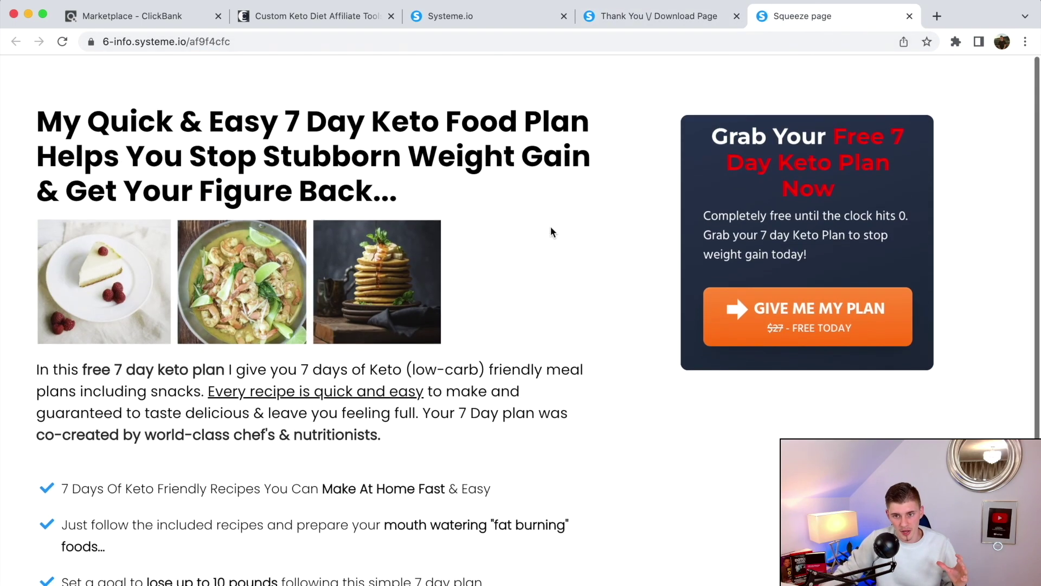
pyautogui.hotkey('ctrl', 'shift', 'Tab')
pyautogui.scroll(-8, 653, 249)
pyautogui.scroll(8, 653, 250)
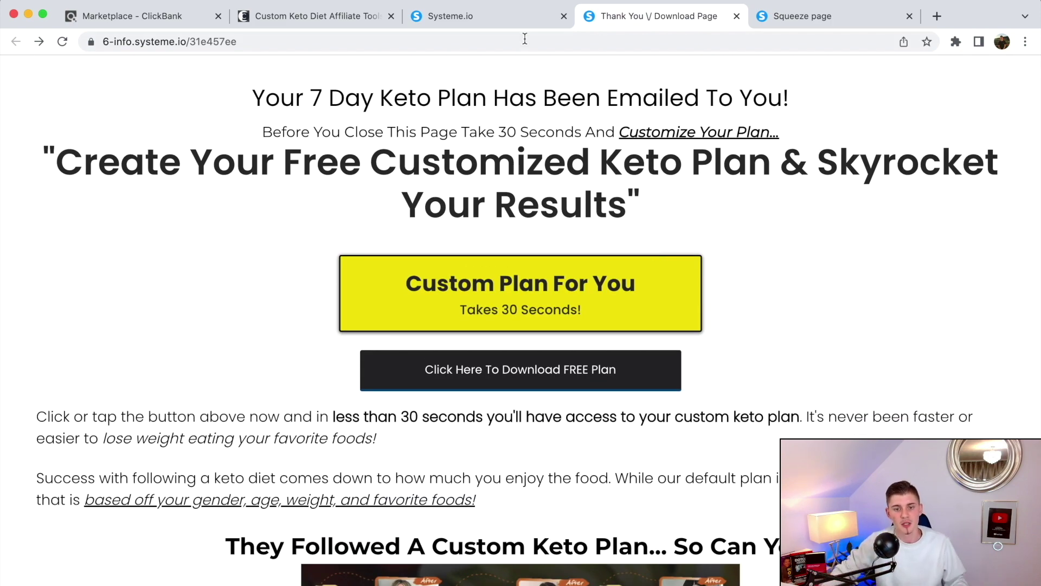
# Go back to the Systeme.io funnels list and open the sharing option for the Keto Diet Custom Funnel
pyautogui.click(503, 17)
pyautogui.click(123, 184)
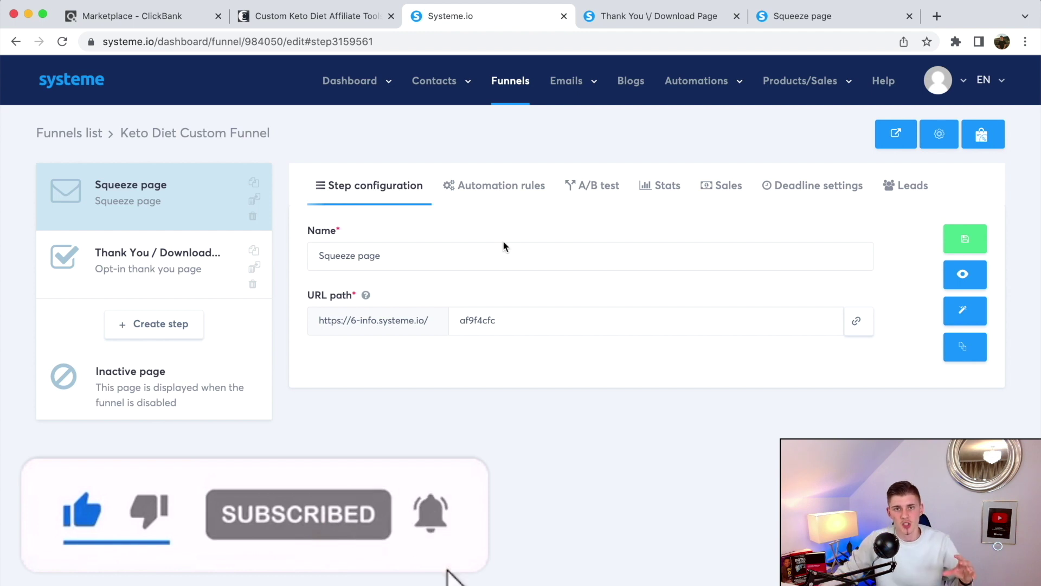
pyautogui.click(508, 96)
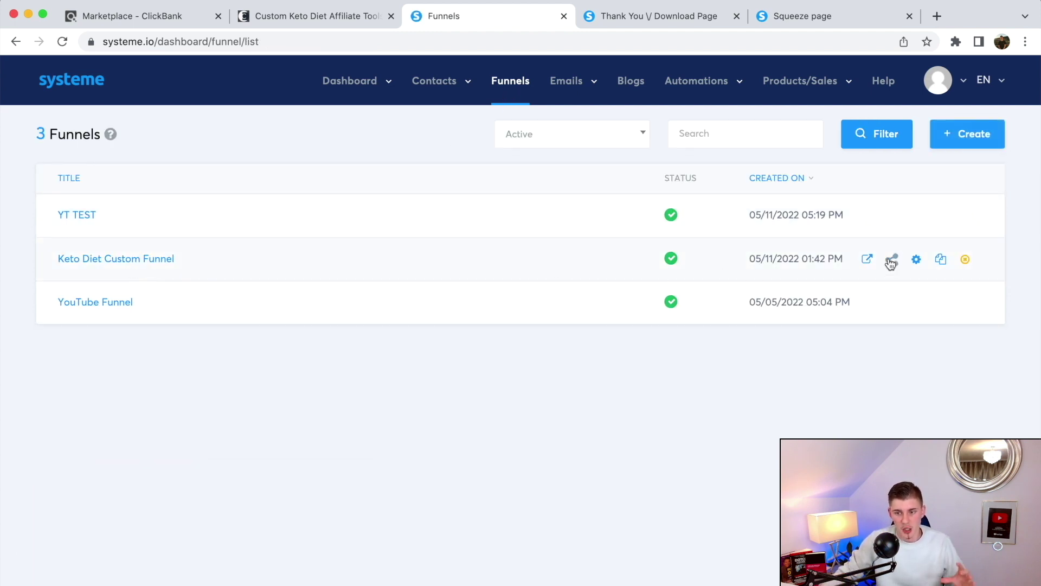
pyautogui.click(890, 260)
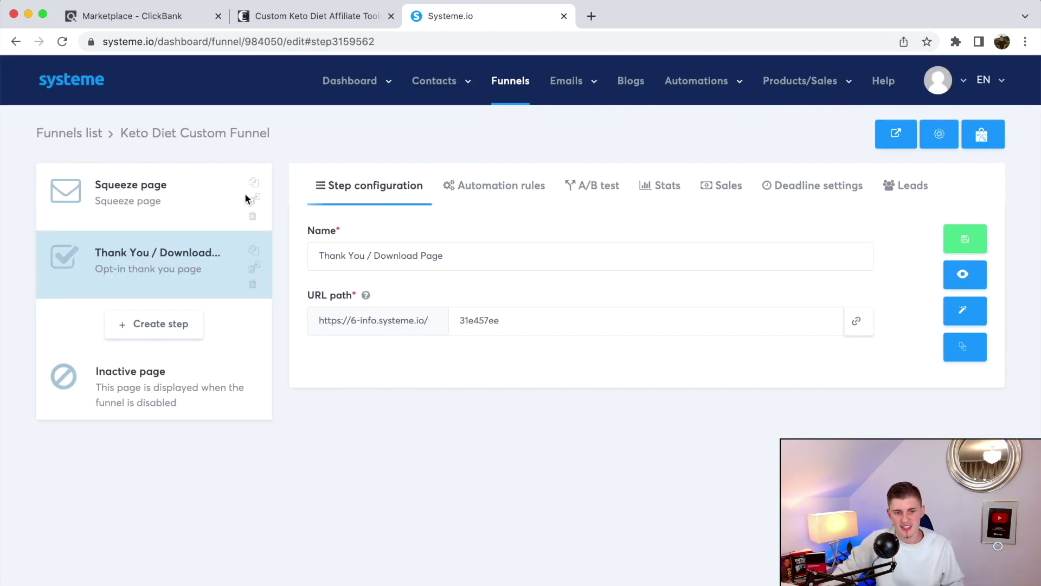
# Open the Keto Diet Custom Funnel's squeeze page in the page editor
pyautogui.click(109, 198)
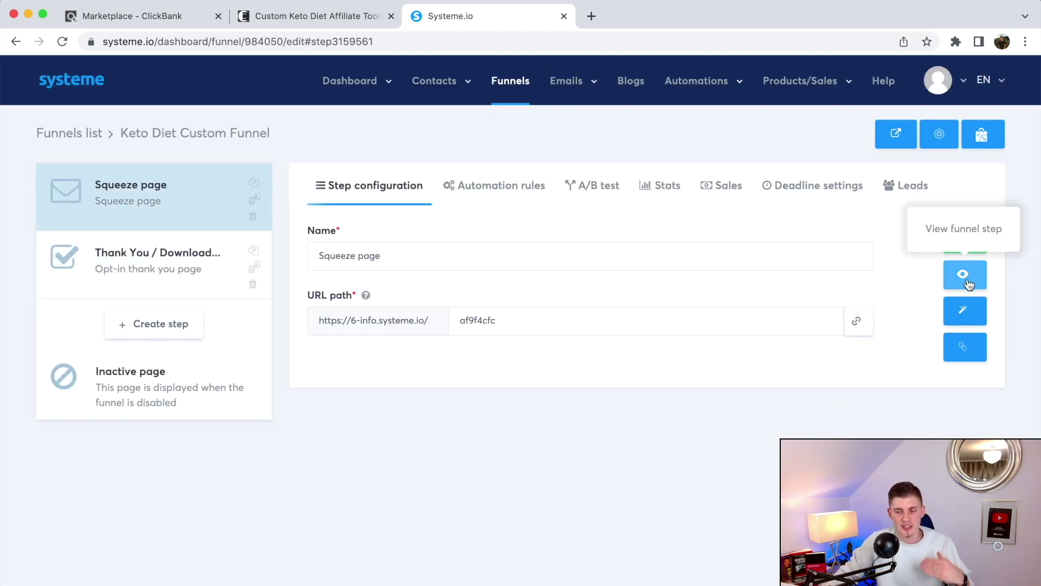
pyautogui.click(969, 314)
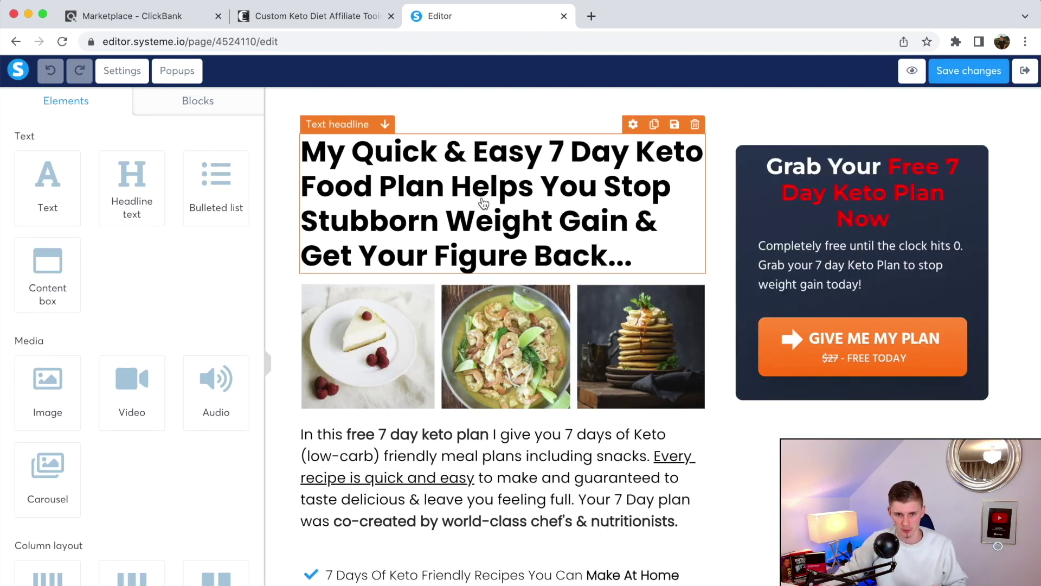
# Try adding a few trial characters to the end of the squeeze page's main headline
pyautogui.doubleClick(558, 205)
pyautogui.click(647, 257)
pyautogui.write('csas')
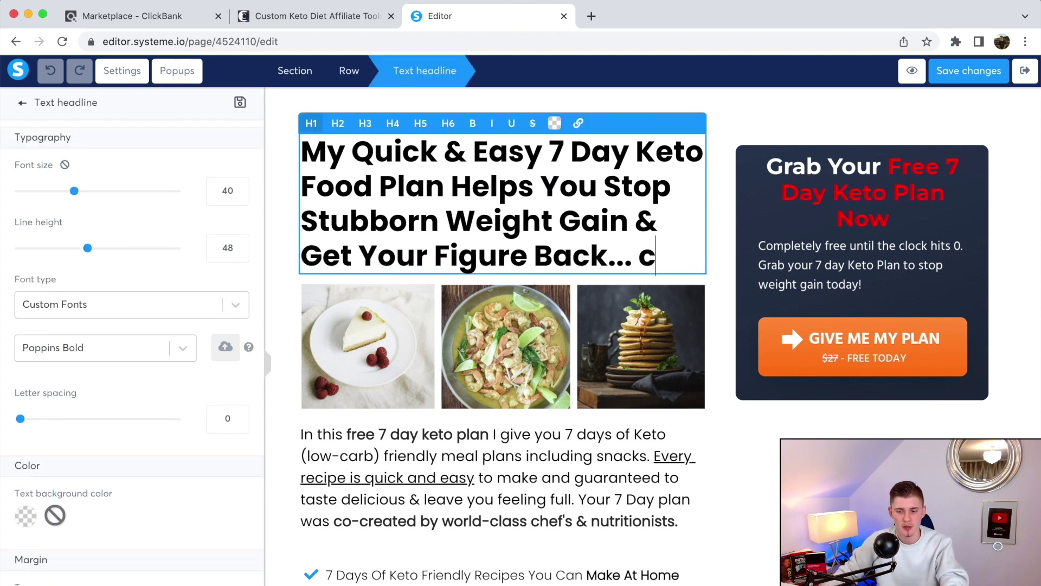
pyautogui.press('BackSpace')
pyautogui.press('BackSpace')
pyautogui.press('BackSpace')
pyautogui.press('BackSpace')
pyautogui.press('BackSpace')
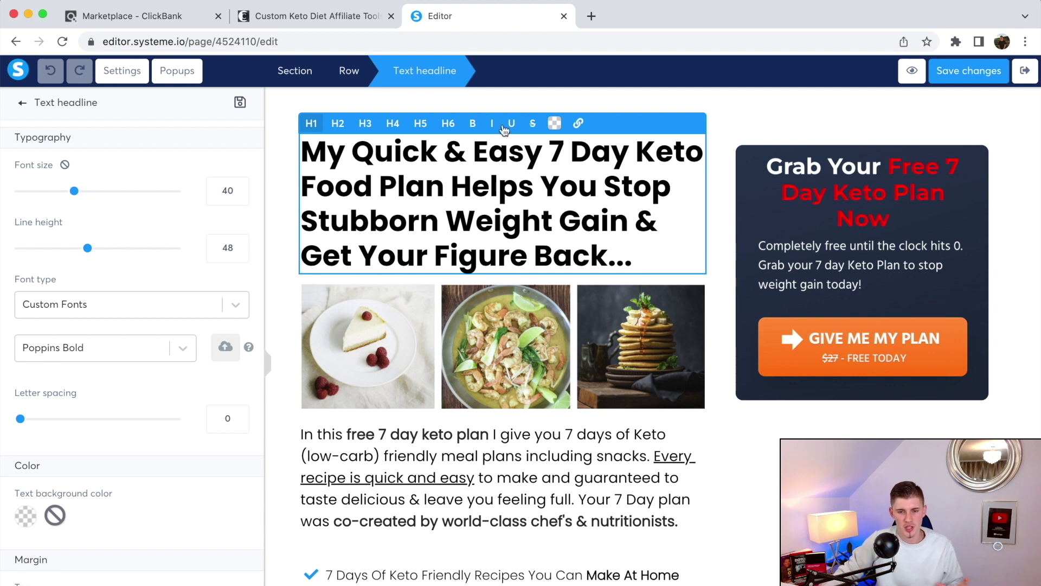
pyautogui.press('Escape')
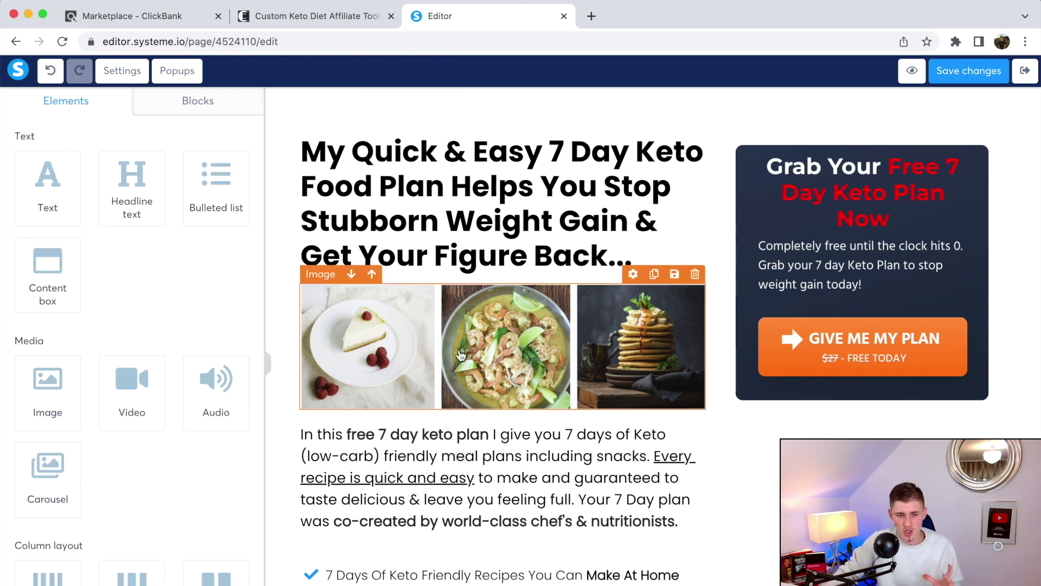
# Insert the Price plans block with a price card on the left and big title and text on the right below the author bio
pyautogui.scroll(-3, 461, 355)
pyautogui.scroll(-10, 164, 288)
pyautogui.scroll(7, 164, 288)
pyautogui.scroll(4, 164, 289)
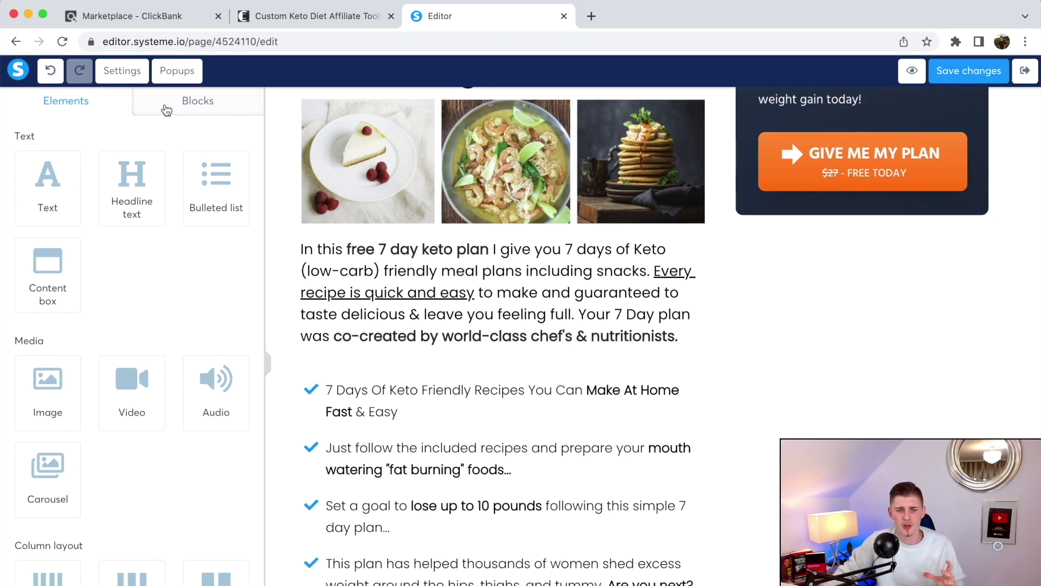
pyautogui.click(198, 101)
pyautogui.scroll(-3, 333, 264)
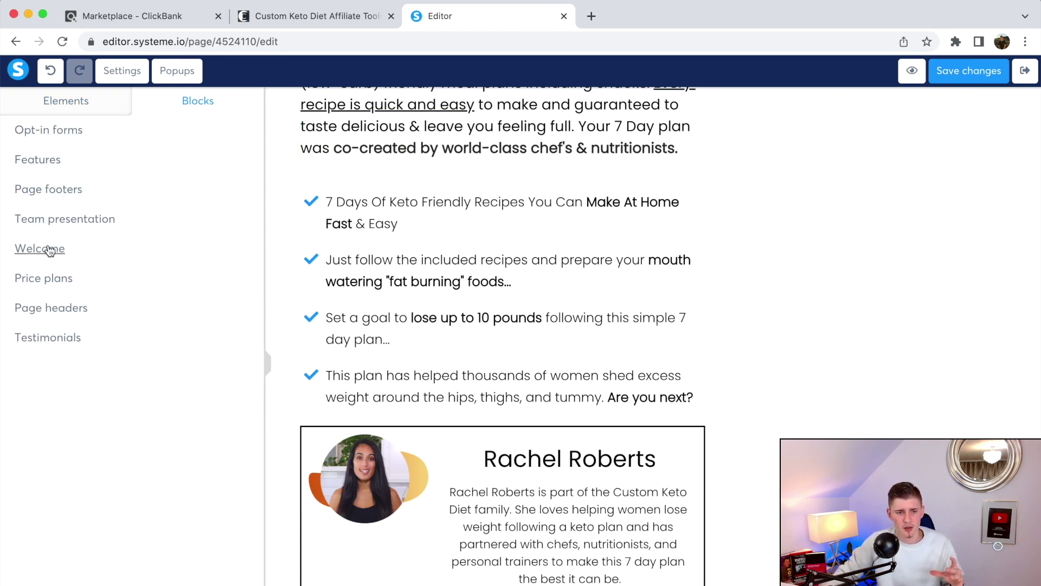
pyautogui.click(46, 288)
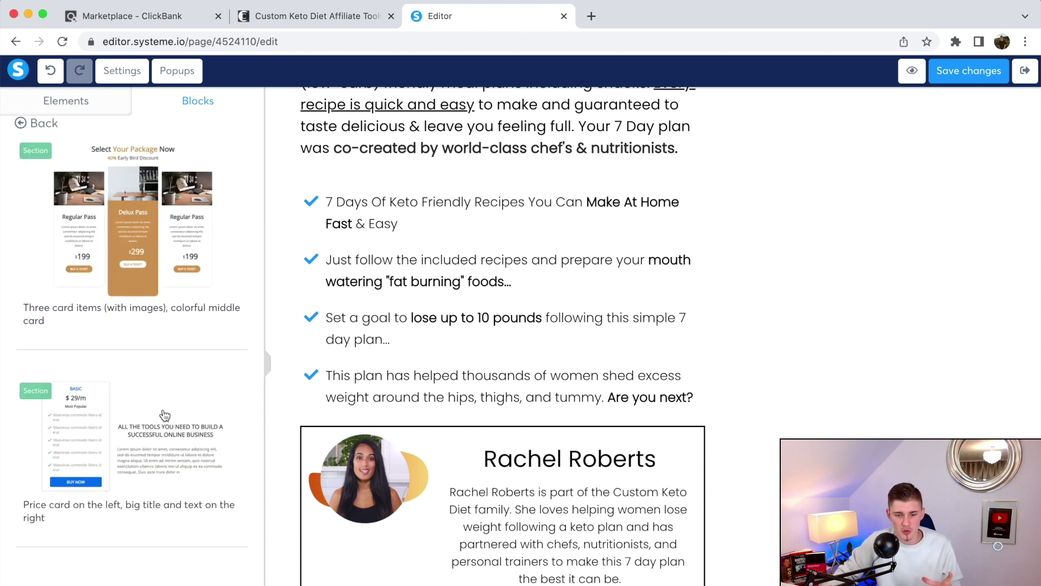
pyautogui.moveTo(115, 423); pyautogui.dragTo(611, 500)
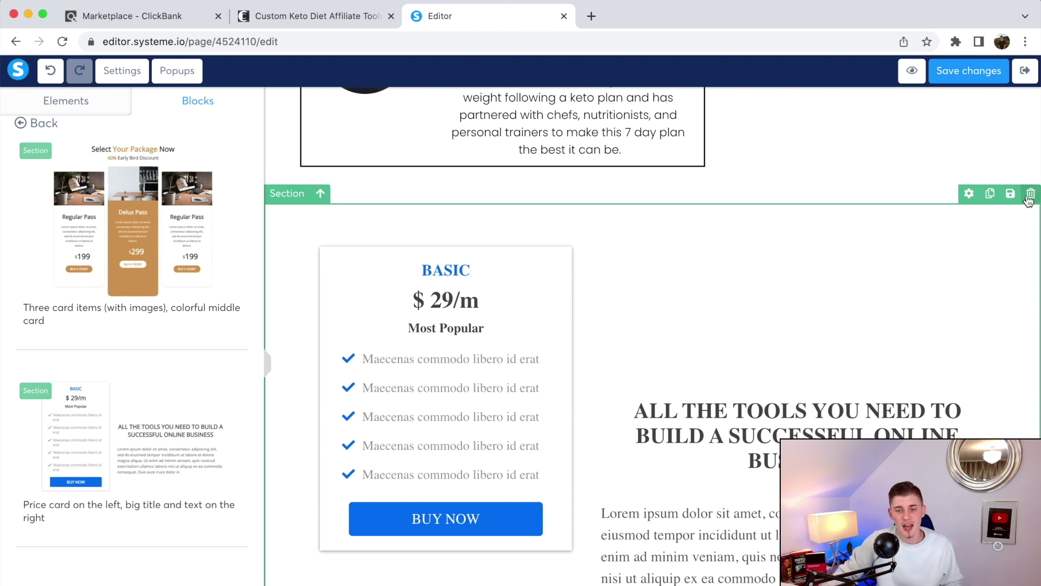
# Delete the inserted price card section from below the author bio
pyautogui.click(1030, 194)
pyautogui.click(643, 121)
pyautogui.scroll(5, 857, 327)
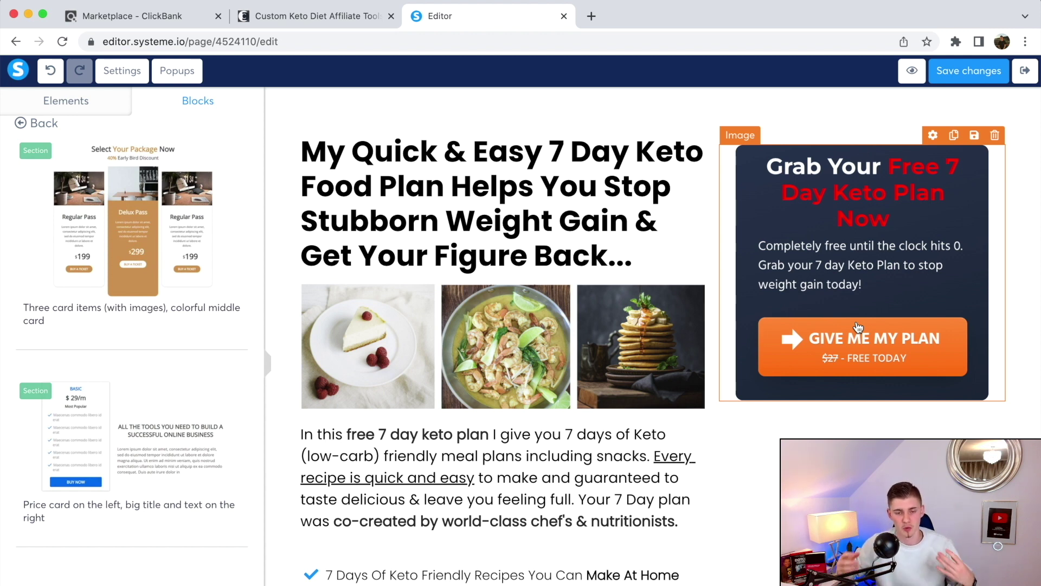
# Exit the editor with the squeeze page saved, and reopen the page for editing from the funnel's steps
pyautogui.click(1025, 71)
pyautogui.click(534, 381)
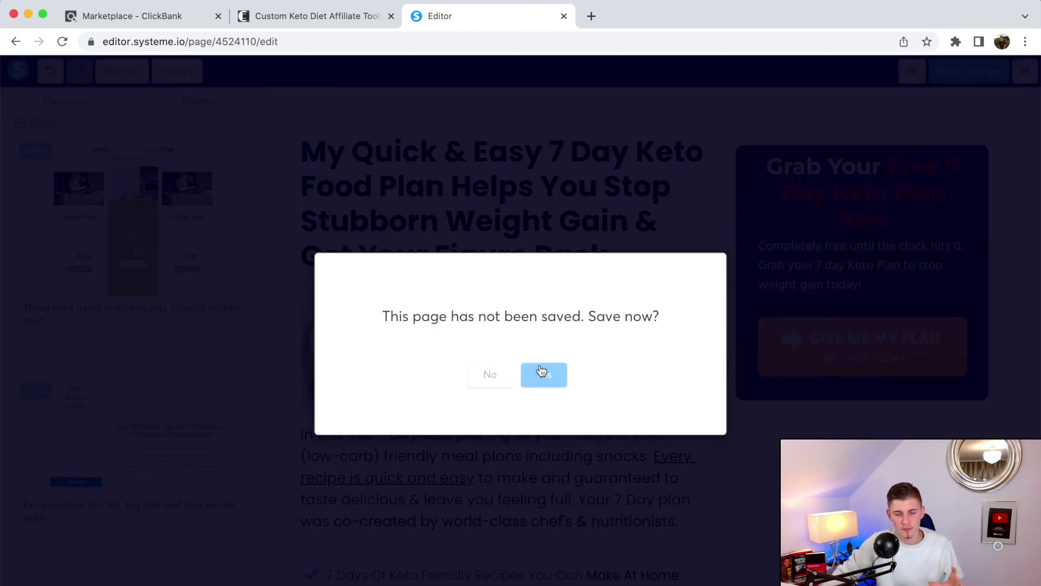
pyautogui.click(170, 269)
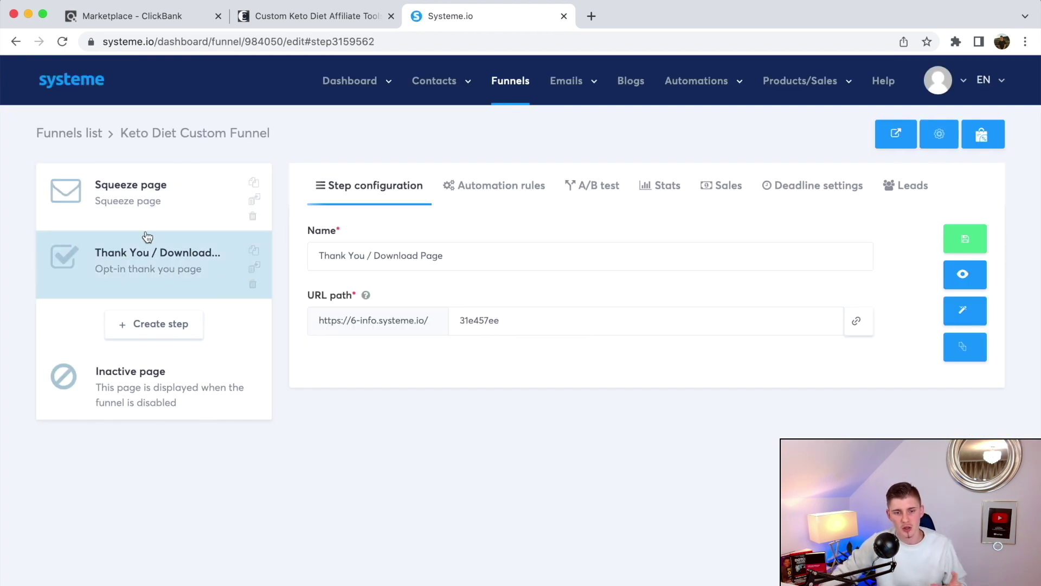
pyautogui.click(164, 226)
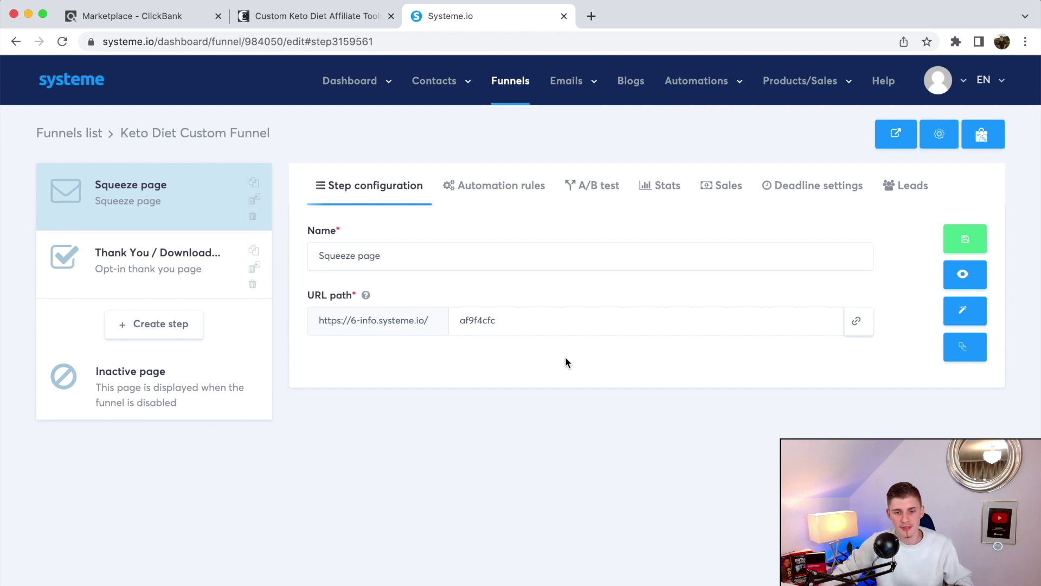
pyautogui.click(965, 310)
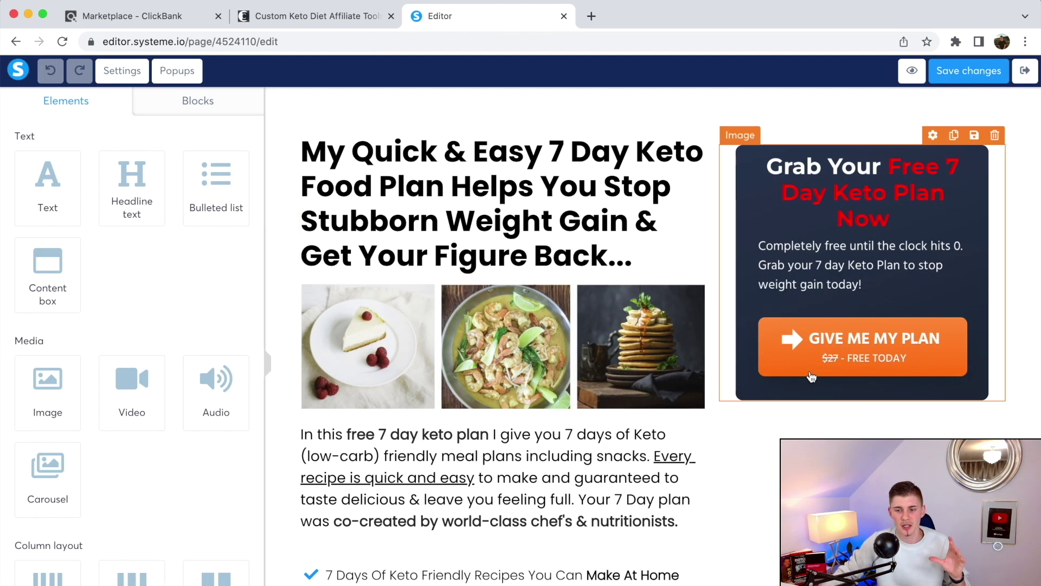
# Examine the click action and popup settings of the Grab Your Free 7 Day Keto Plan Now image
pyautogui.click(865, 356)
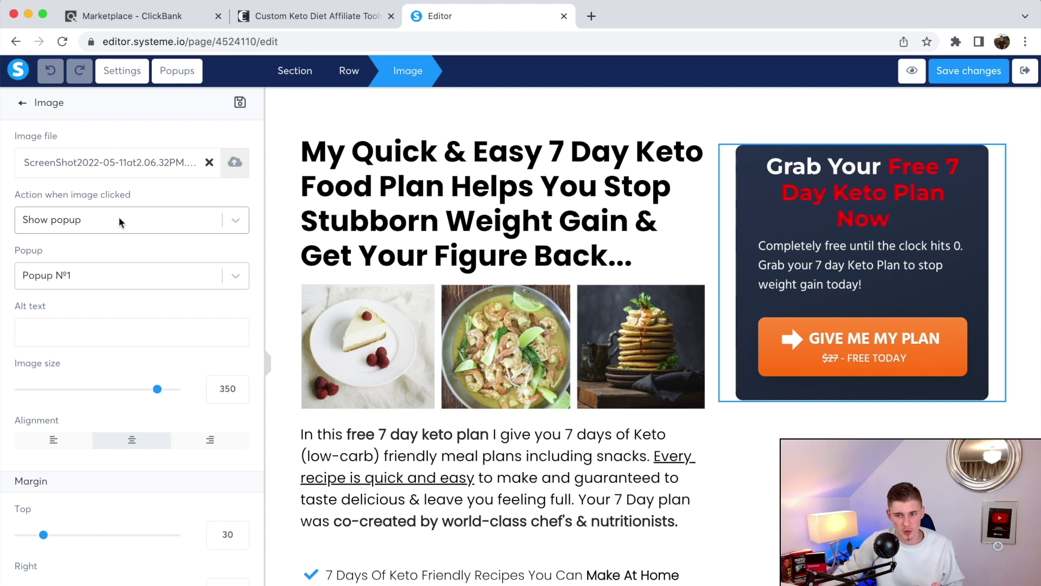
pyautogui.click(857, 381)
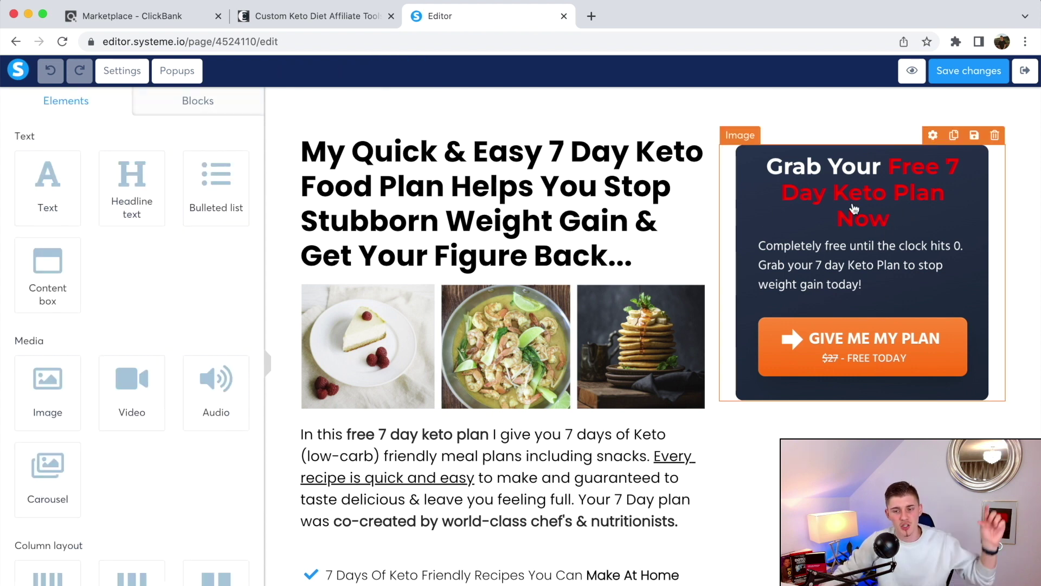
pyautogui.click(732, 169)
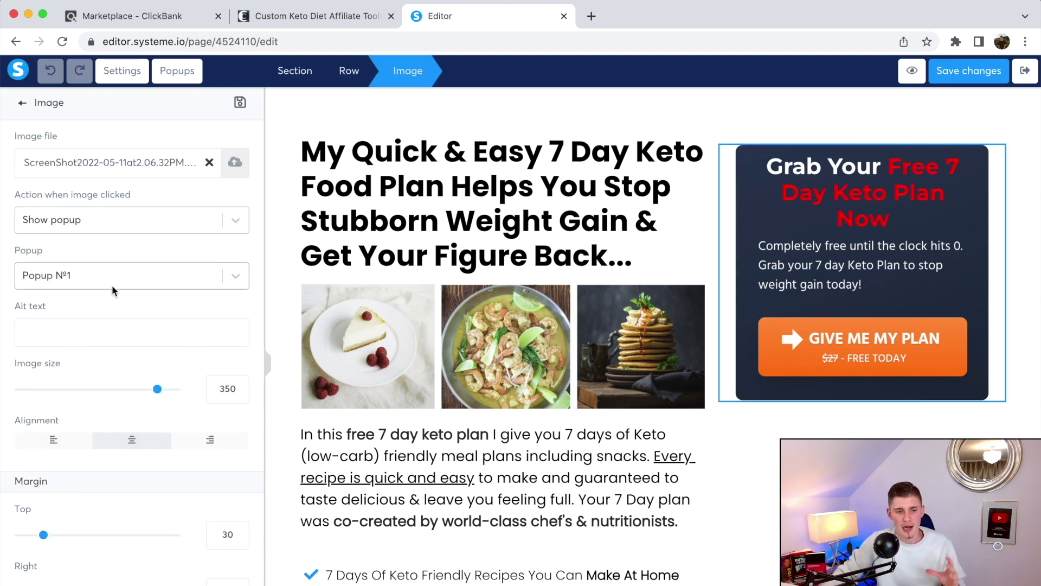
# Display Popup №1 from the page's popups and examine its opt-in form, then close it
pyautogui.click(177, 70)
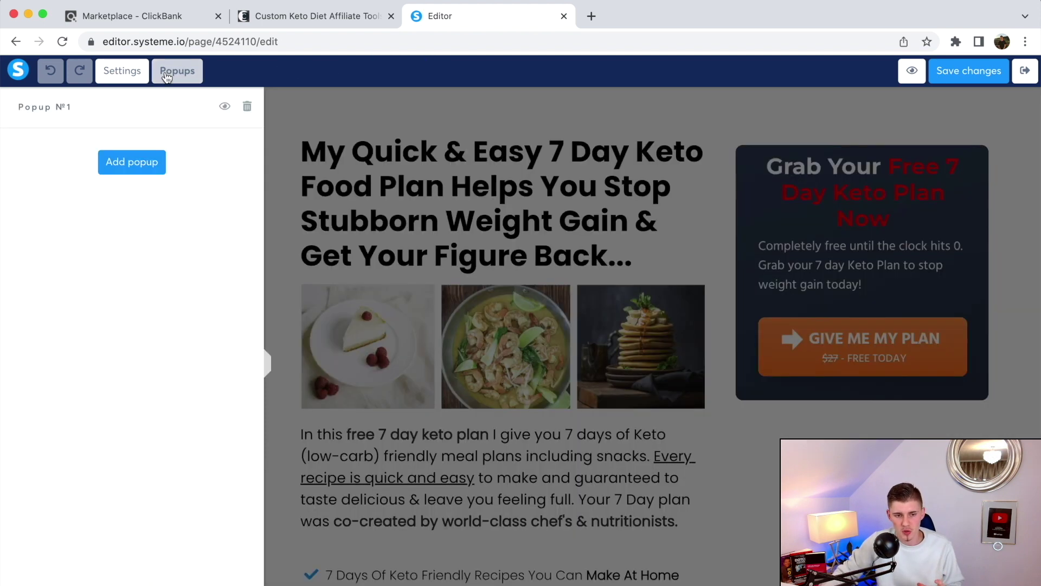
pyautogui.click(225, 106)
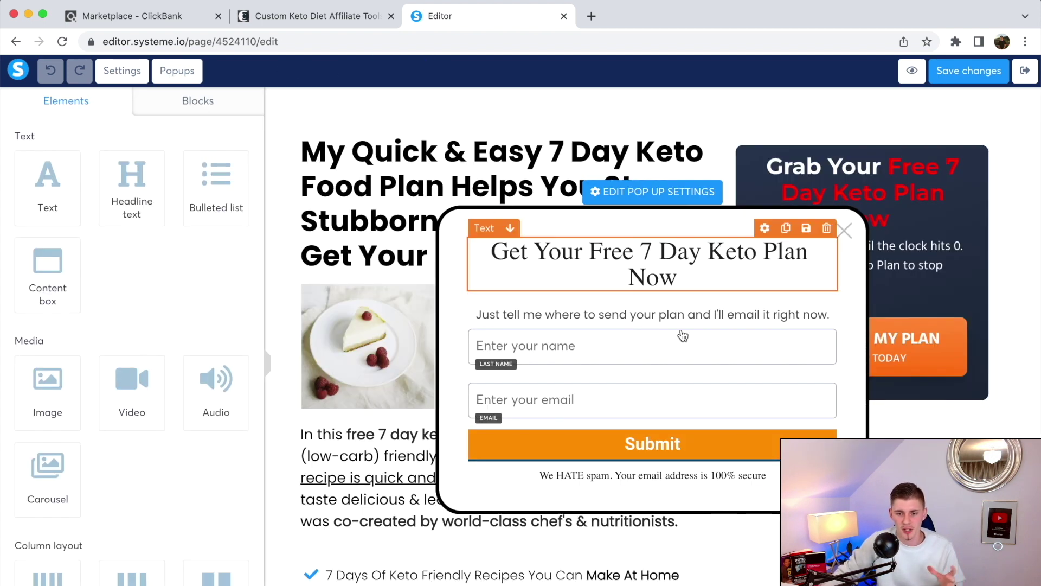
pyautogui.click(957, 357)
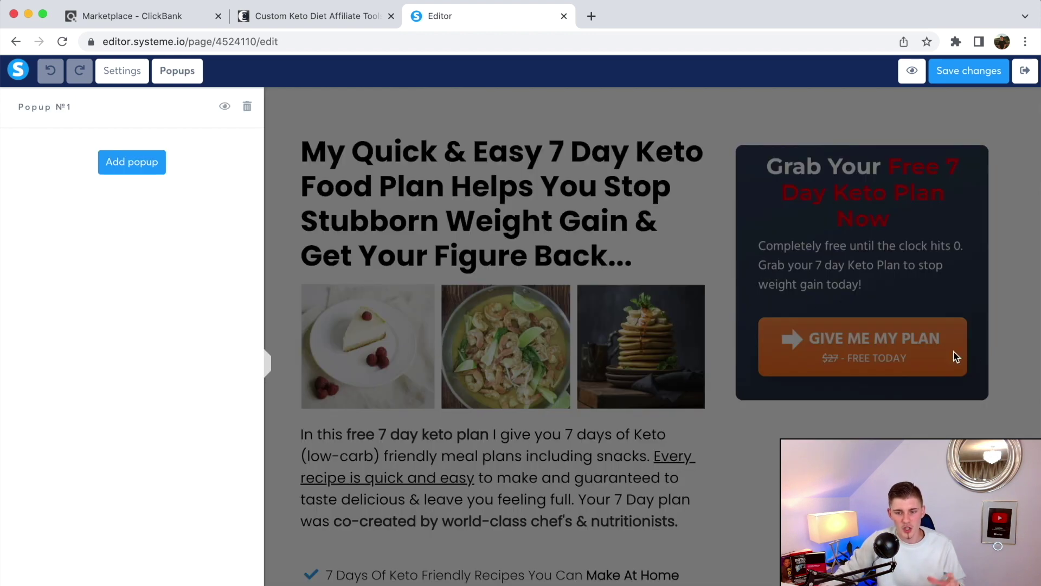
pyautogui.click(726, 267)
# Set the Grab Your Free 7 Day Keto Plan Now image to show Popup №1 when clicked, and save the page
pyautogui.click(920, 363)
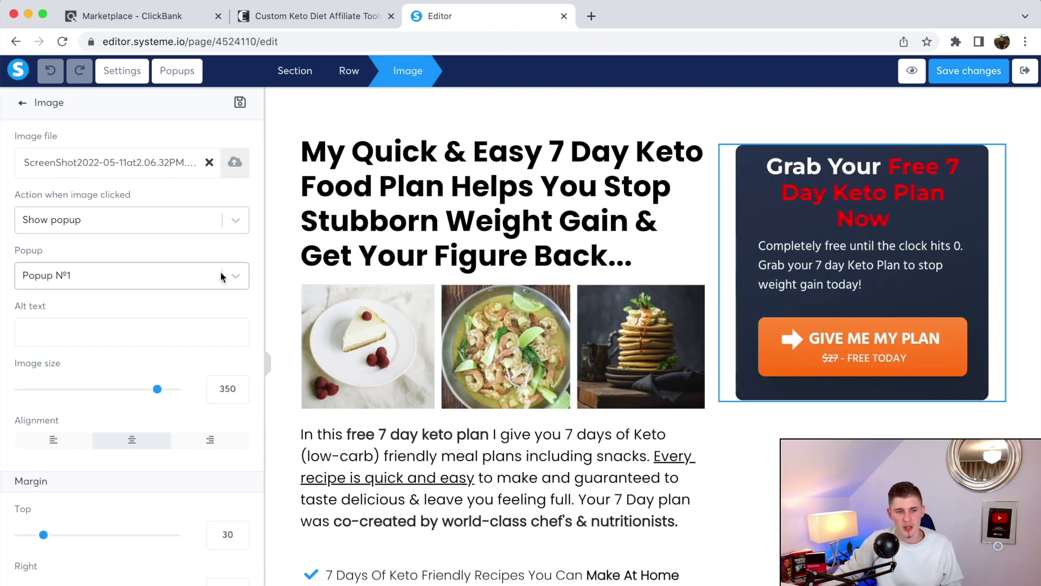
pyautogui.click(235, 220)
pyautogui.click(73, 278)
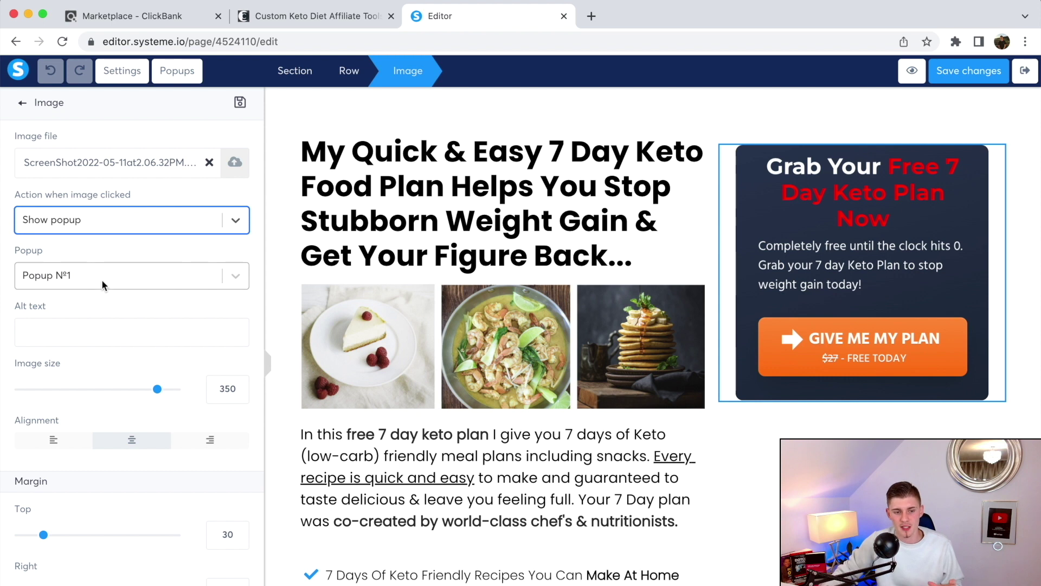
pyautogui.click(57, 281)
pyautogui.click(75, 312)
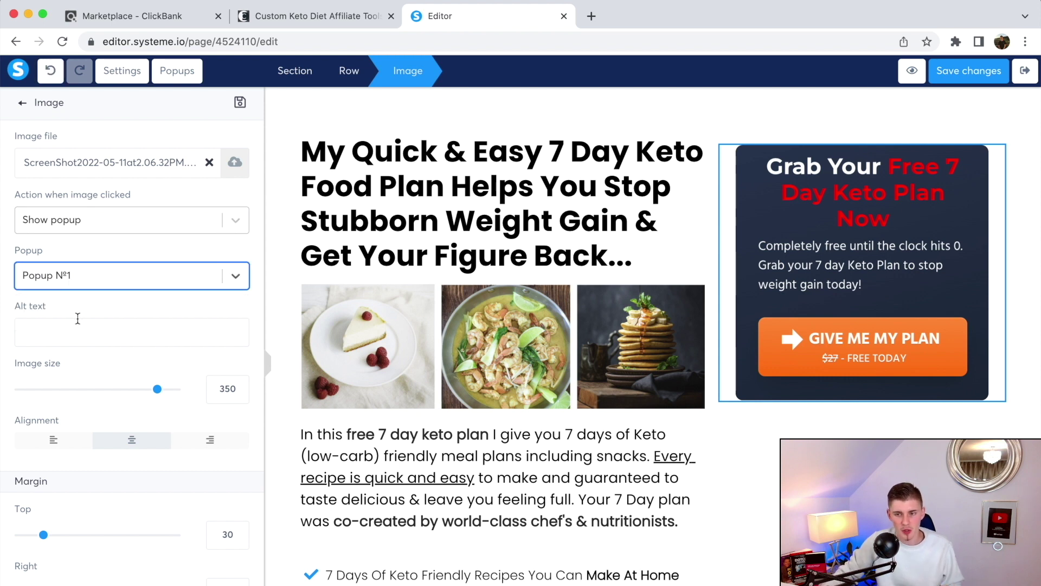
pyautogui.click(971, 79)
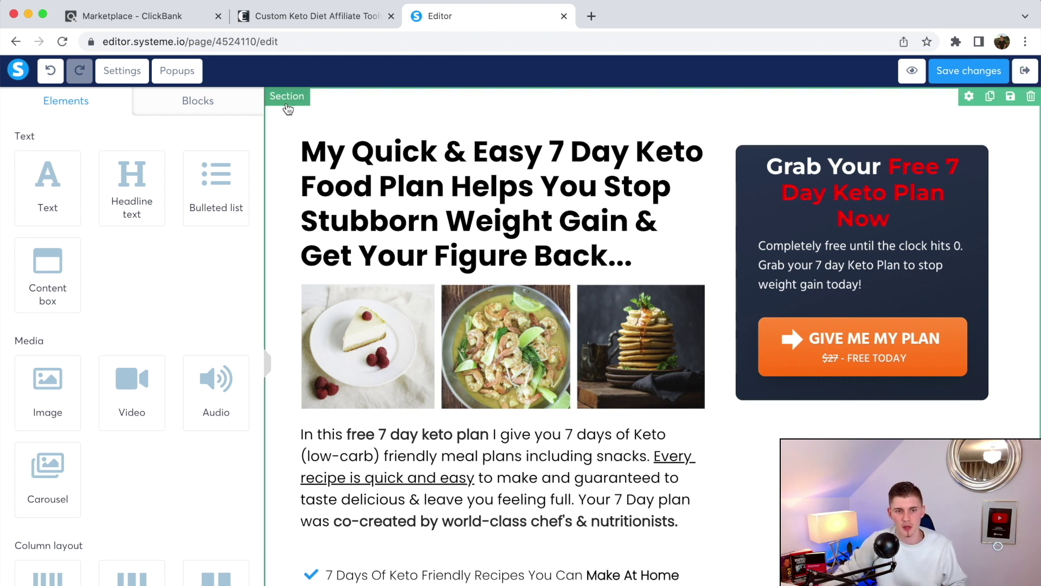
# Display Popup №1 and examine the input type and placeholder settings of its name field, then close the popup
pyautogui.click(179, 73)
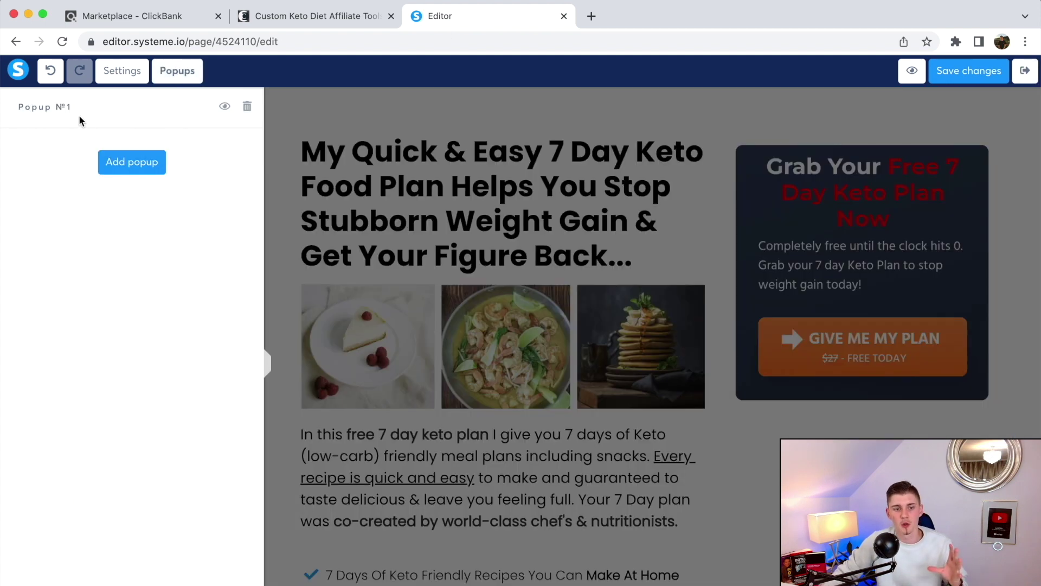
pyautogui.click(226, 110)
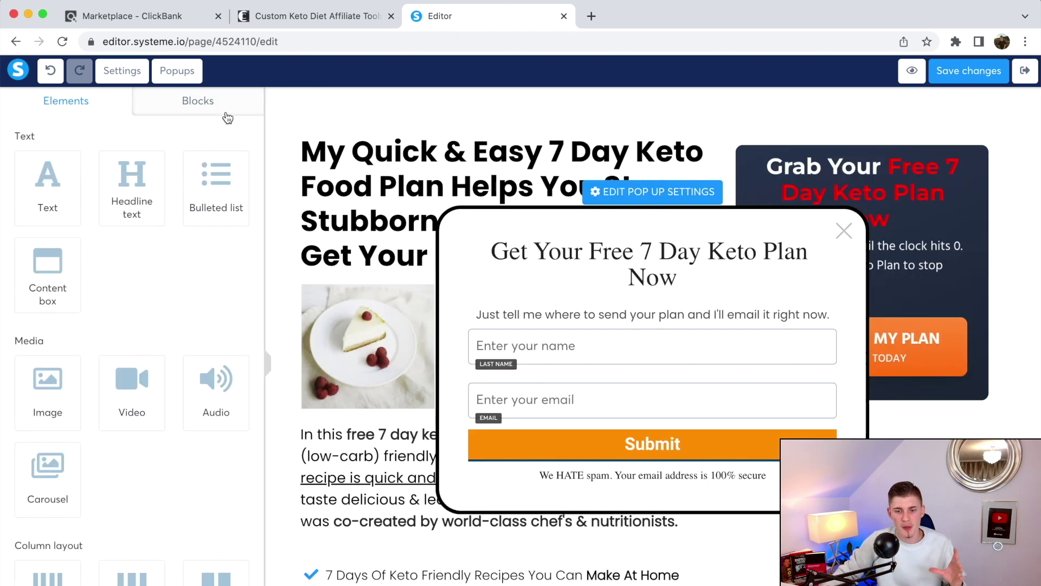
pyautogui.click(531, 344)
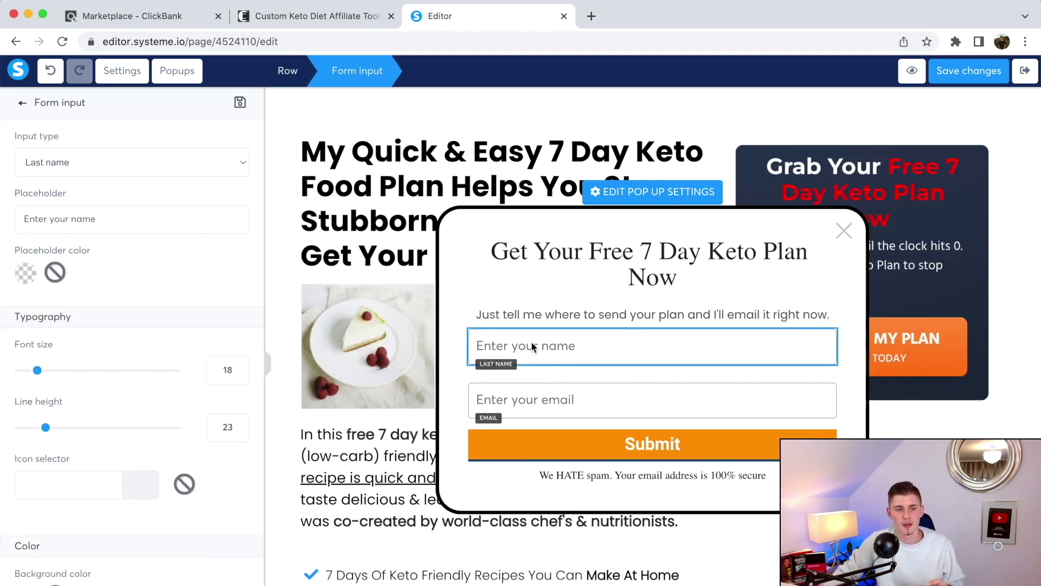
pyautogui.click(92, 163)
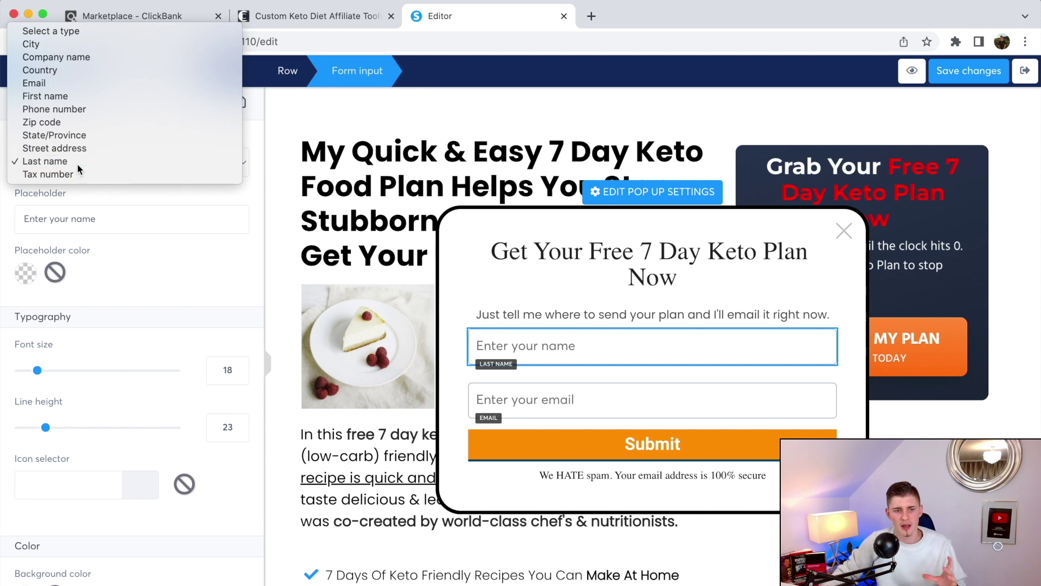
pyautogui.click(77, 164)
pyautogui.moveTo(121, 220); pyautogui.dragTo(25, 219)
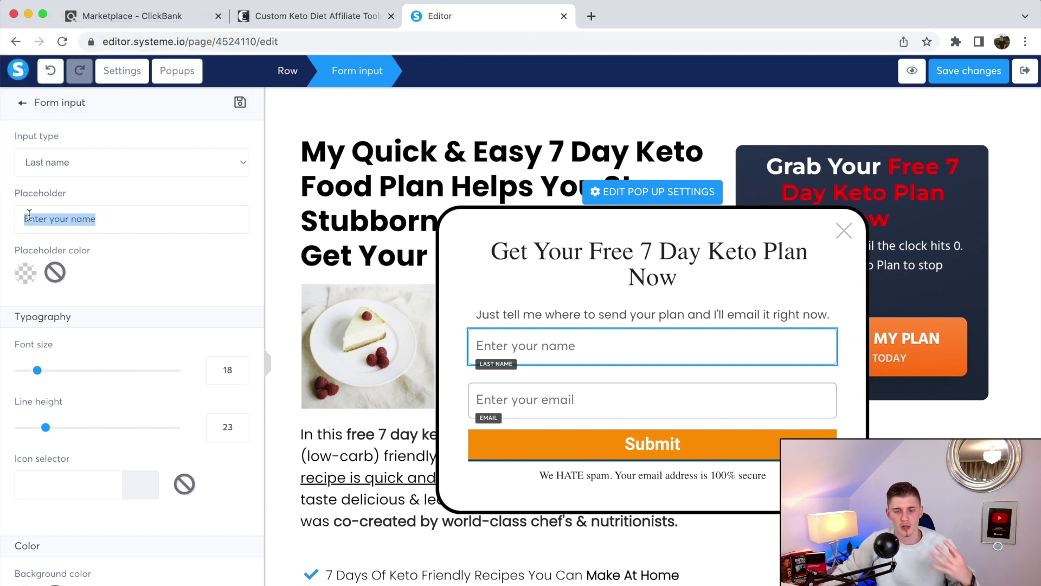
pyautogui.click(522, 400)
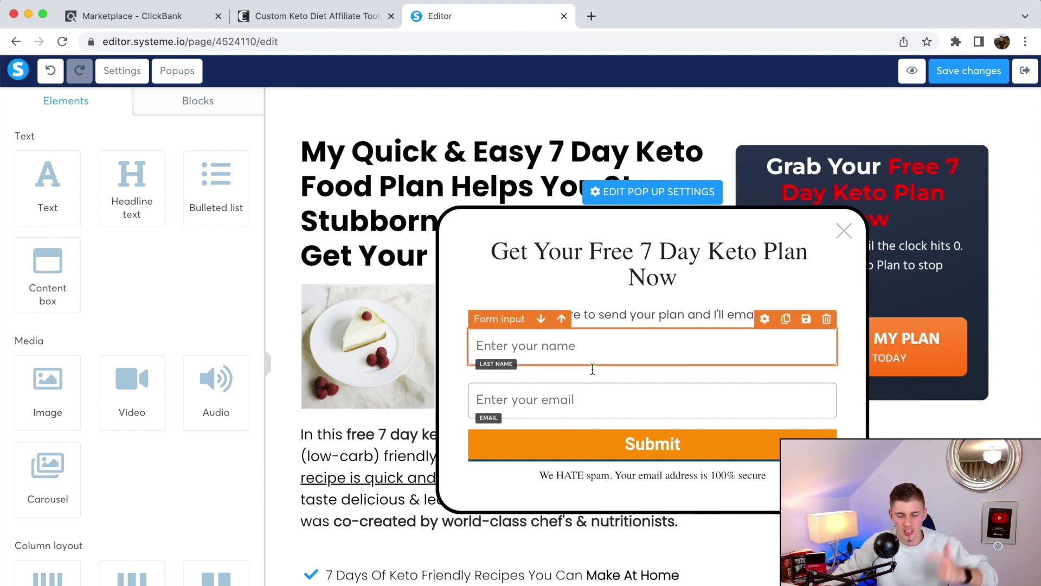
pyautogui.press('Escape')
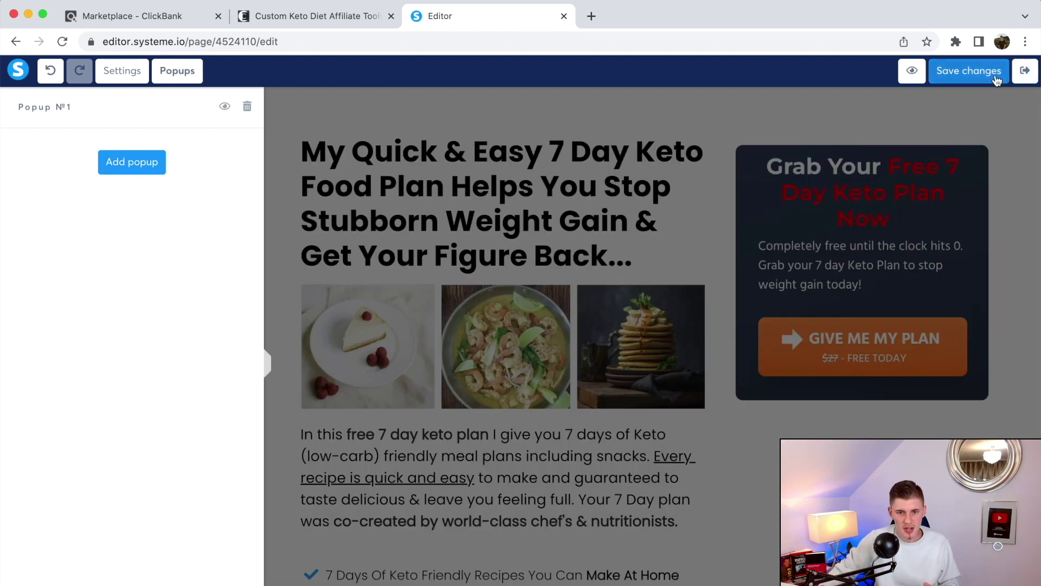
# Leave the page editor and create an email campaign named Keto Diet Campaign
pyautogui.click(1025, 71)
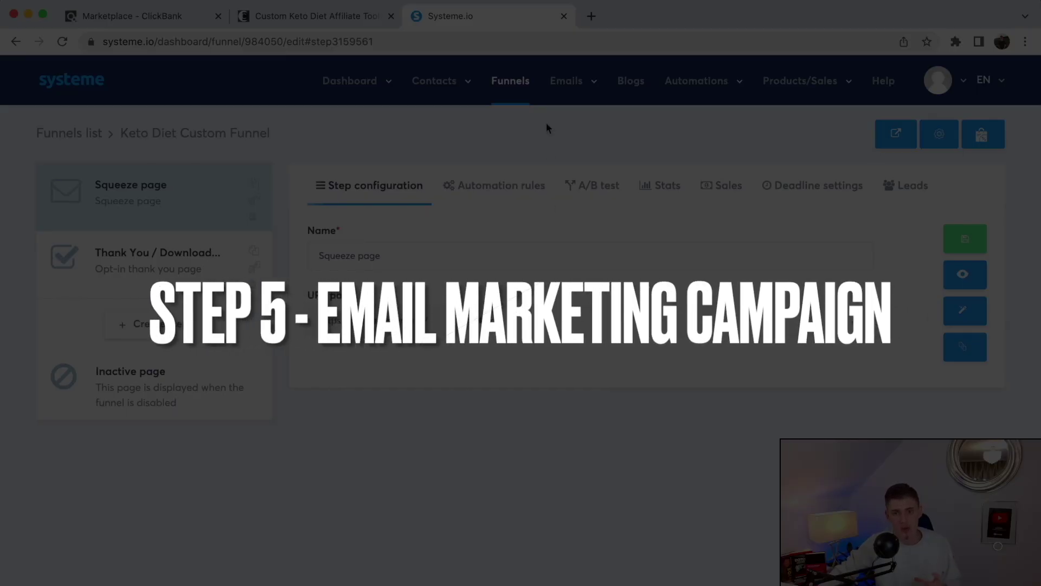
pyautogui.moveTo(566, 81)
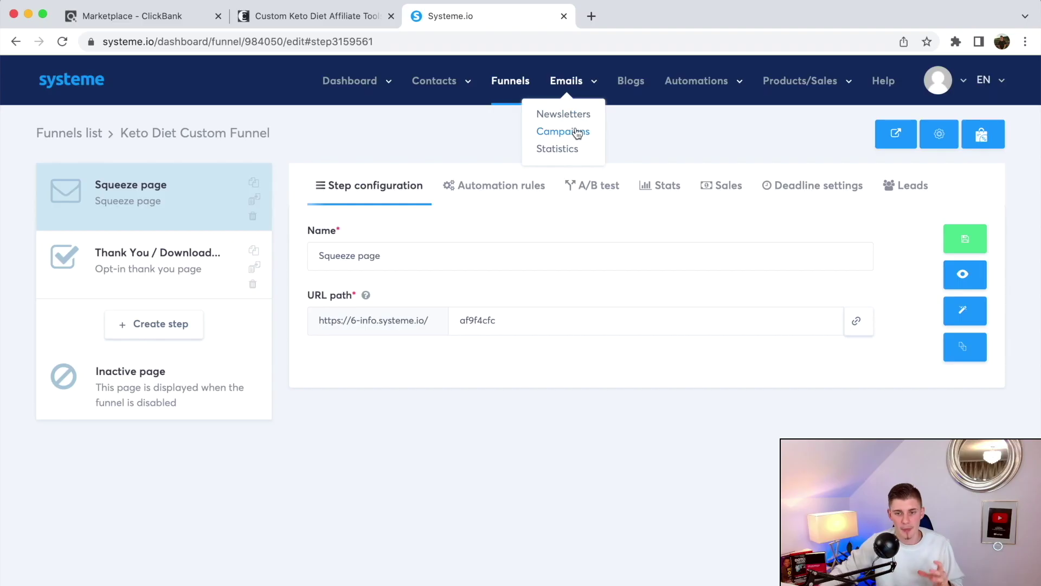
pyautogui.click(577, 132)
pyautogui.click(994, 143)
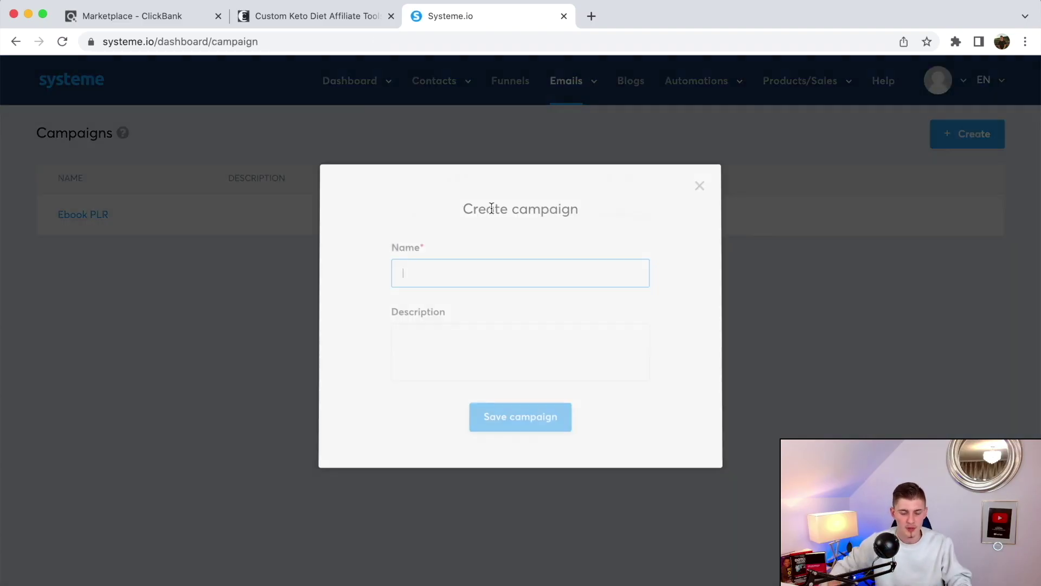
pyautogui.write('Keto Diet Campaign')
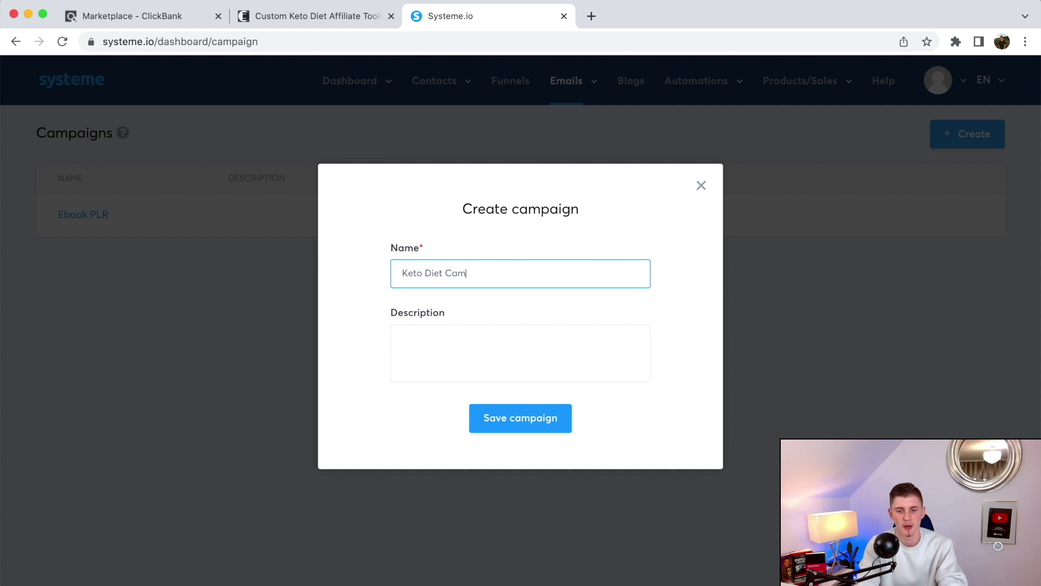
pyautogui.click(529, 423)
# Start a new email in the Keto Diet Campaign and enter the sender's full name
pyautogui.click(111, 218)
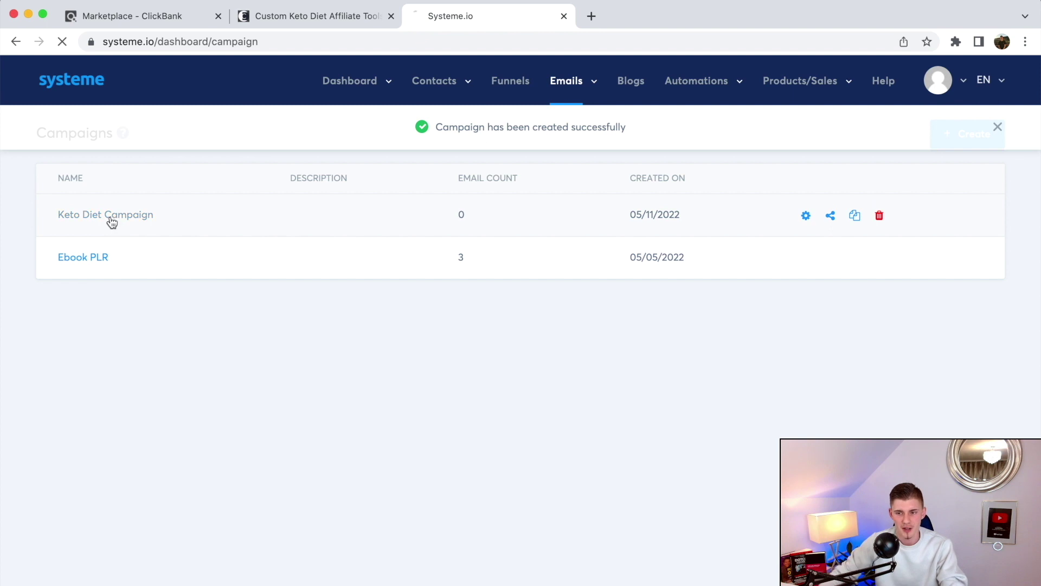
pyautogui.click(978, 140)
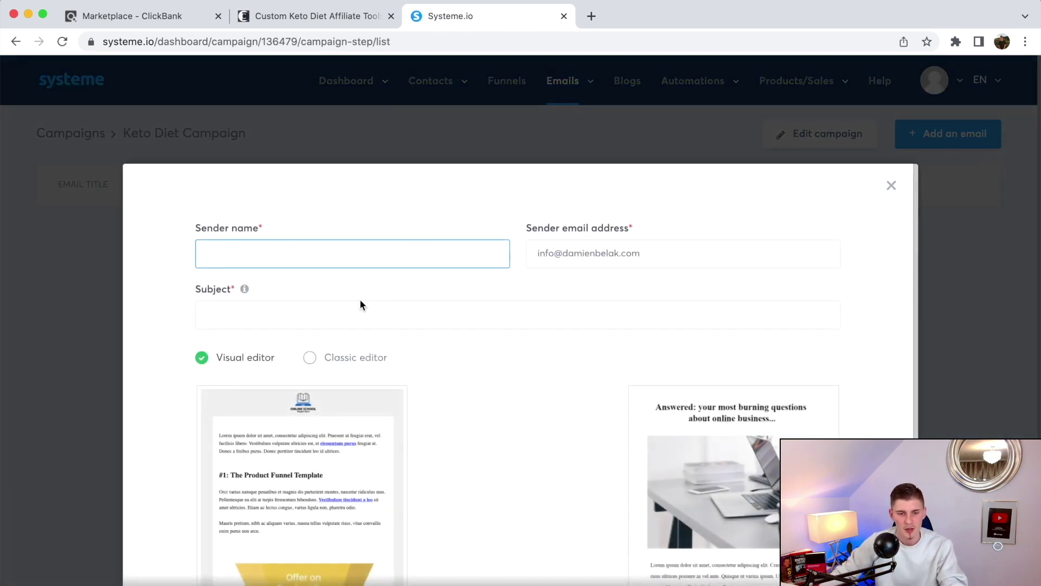
pyautogui.write('Damien Belak')
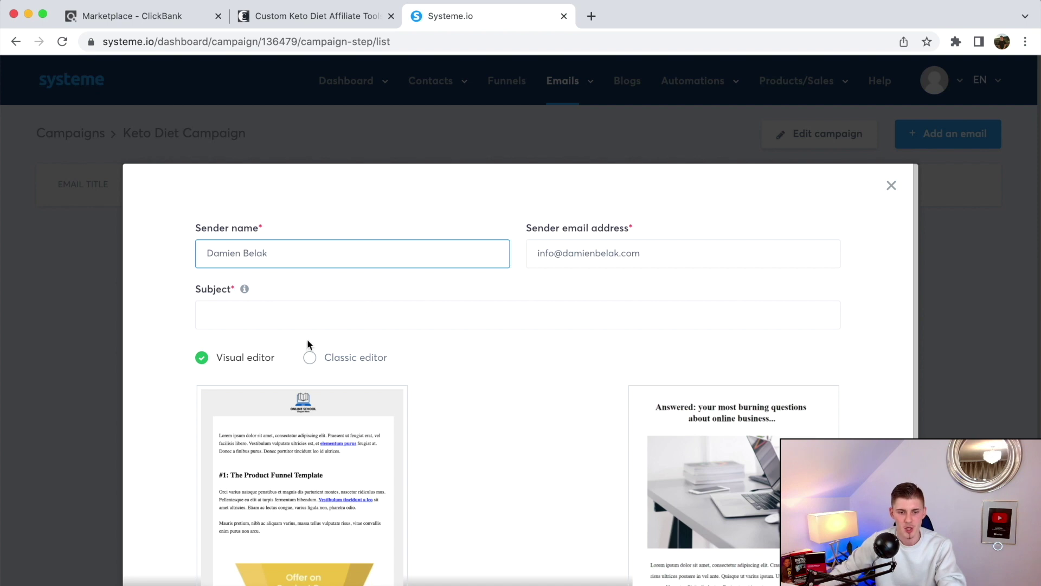
pyautogui.click(299, 312)
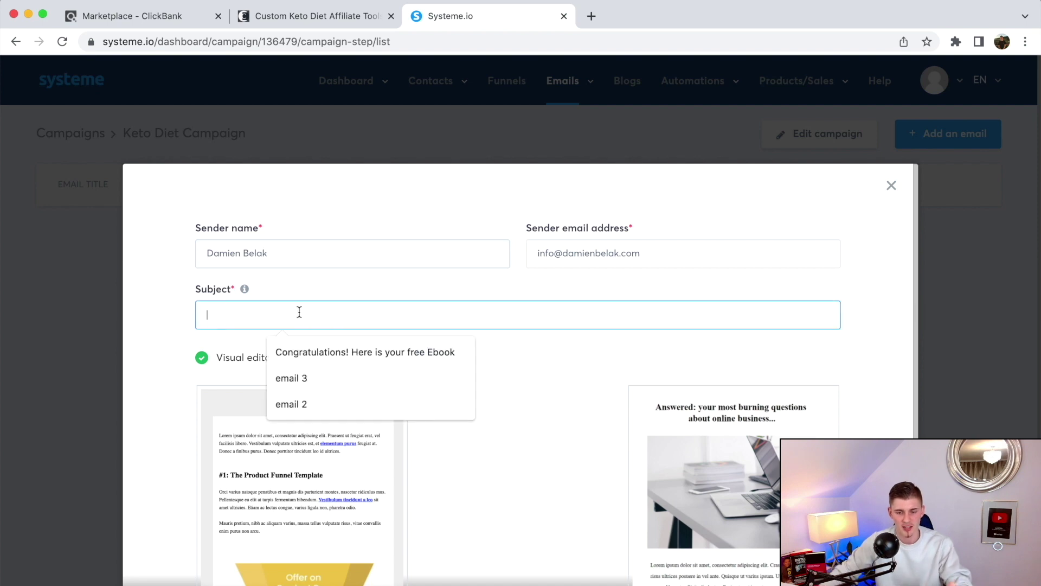
pyautogui.scroll(-3, 479, 390)
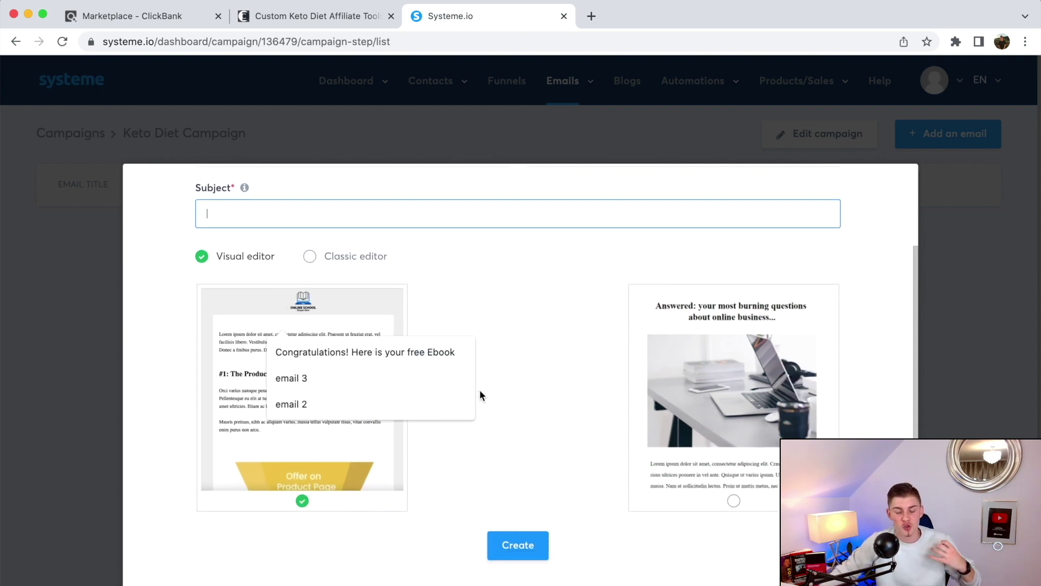
# Find the Email Swipes section on the Custom Keto Diet affiliate resources page and make a Google Docs copy of the new 2022 swipes
pyautogui.click(328, 28)
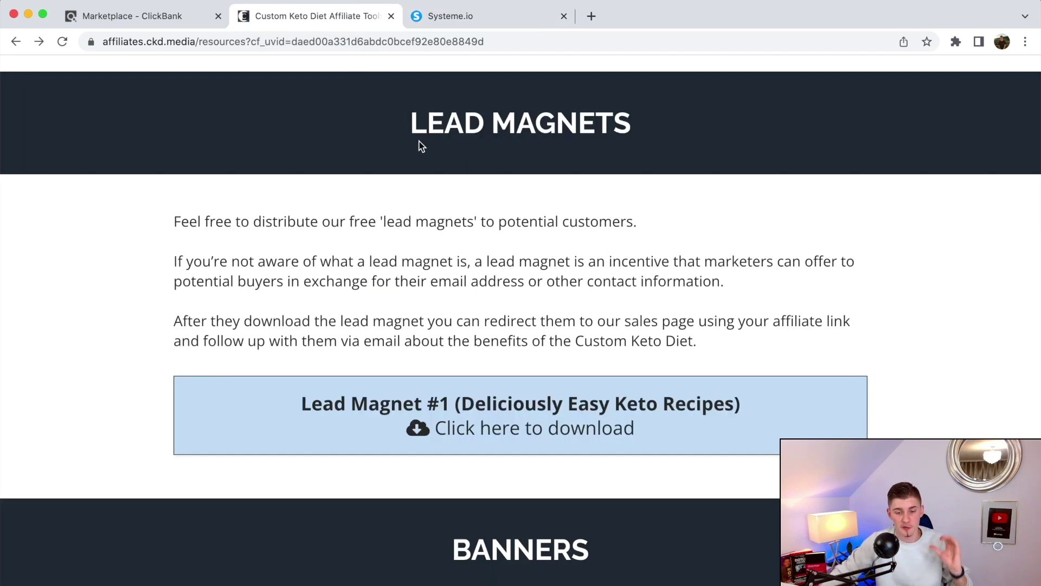
pyautogui.scroll(-8, 493, 238)
pyautogui.scroll(-20, 494, 239)
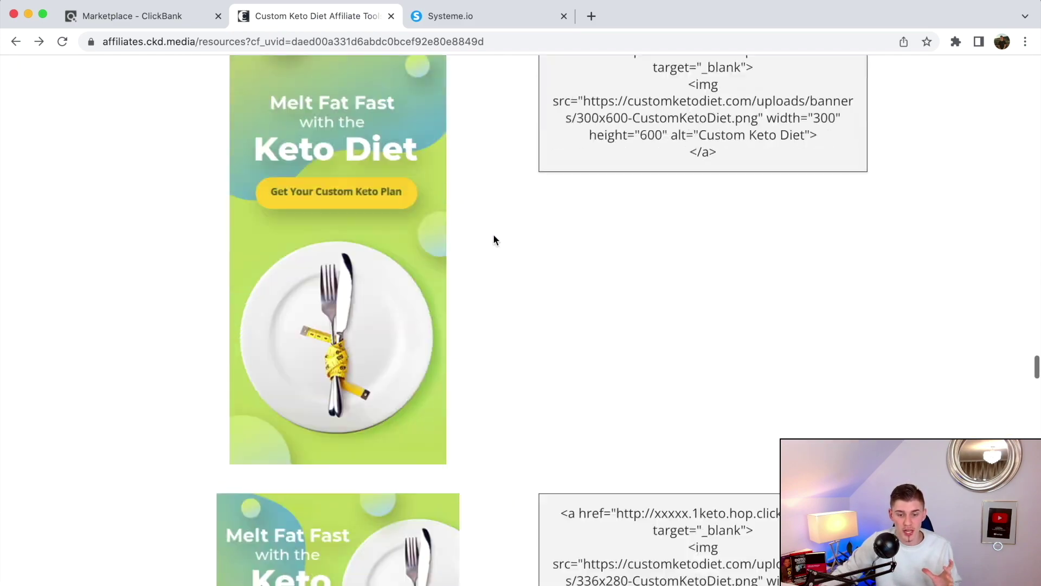
pyautogui.scroll(-13, 493, 234)
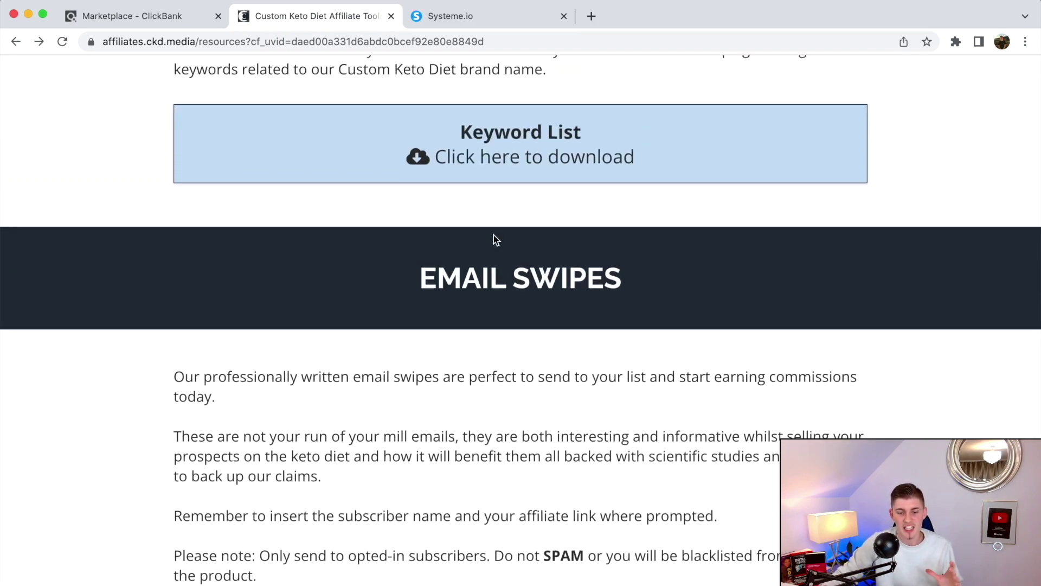
pyautogui.scroll(-13, 494, 235)
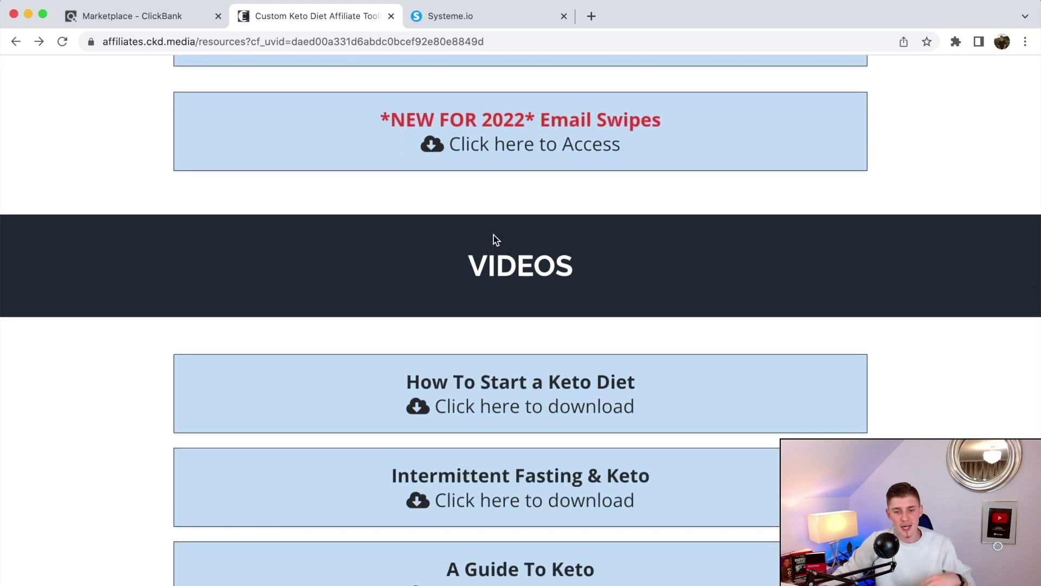
pyautogui.scroll(12, 494, 236)
pyautogui.scroll(2, 494, 234)
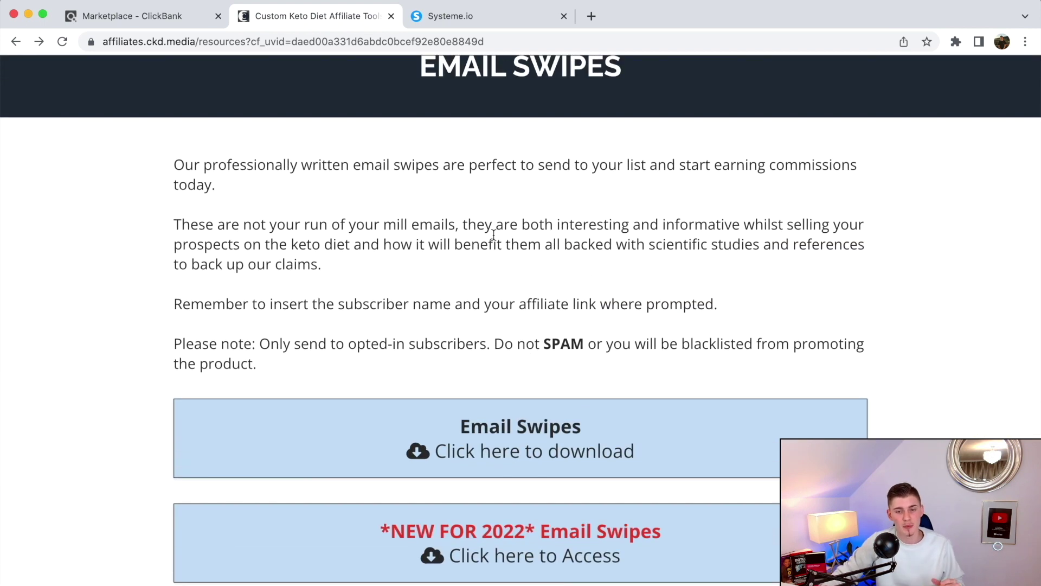
pyautogui.scroll(1, 493, 234)
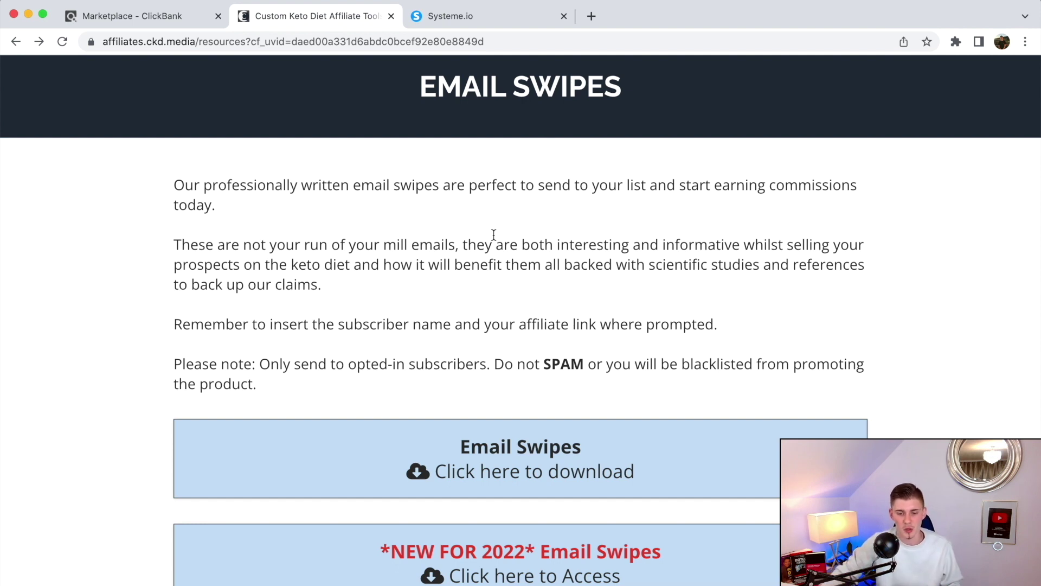
pyautogui.scroll(-2, 494, 235)
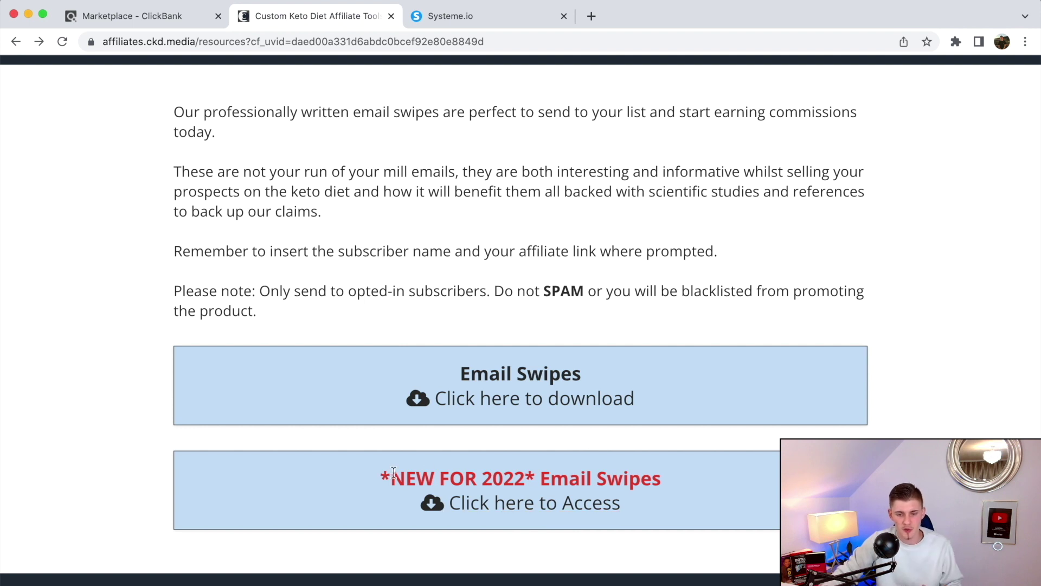
pyautogui.click(527, 512)
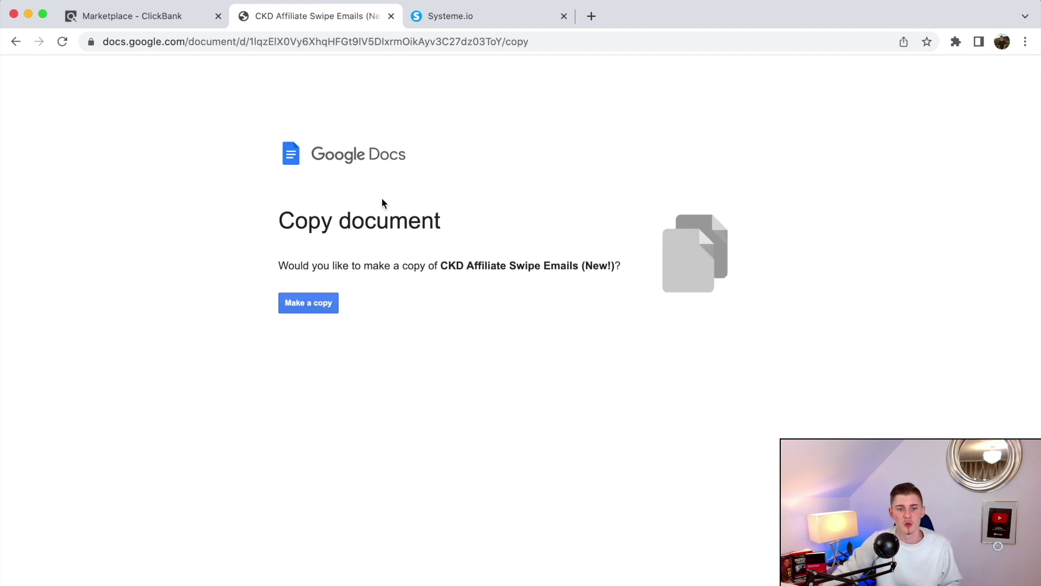
pyautogui.click(307, 305)
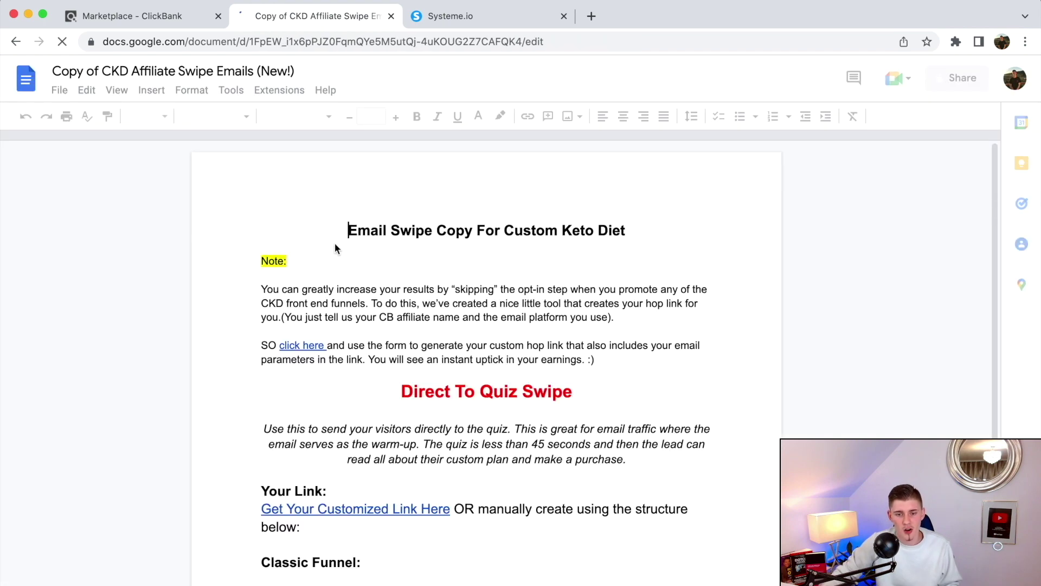
# Look through the copied swipe document and examine the suggested subject lines for Email 1
pyautogui.scroll(-15, 341, 243)
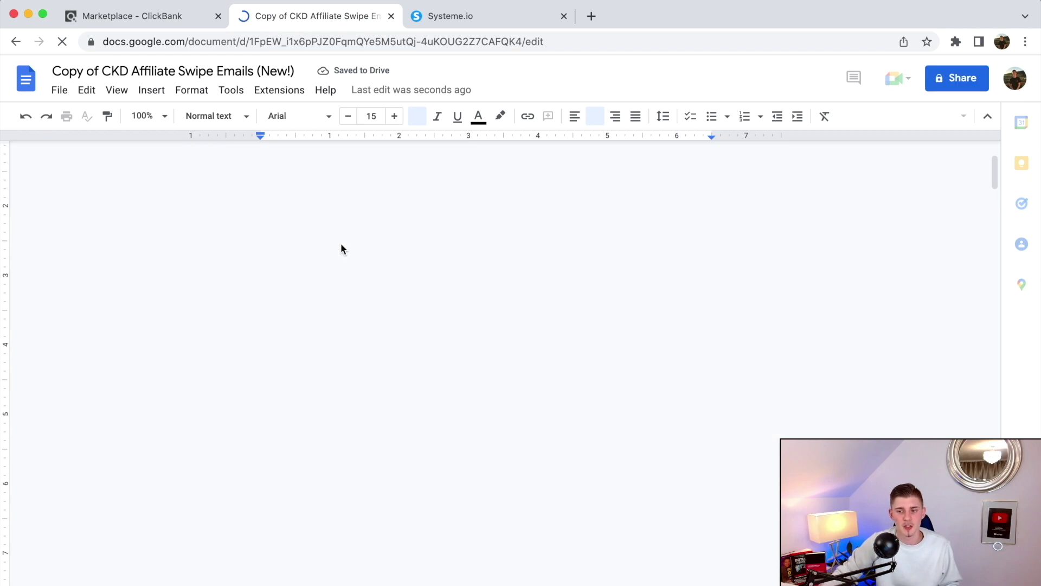
pyautogui.scroll(7, 340, 243)
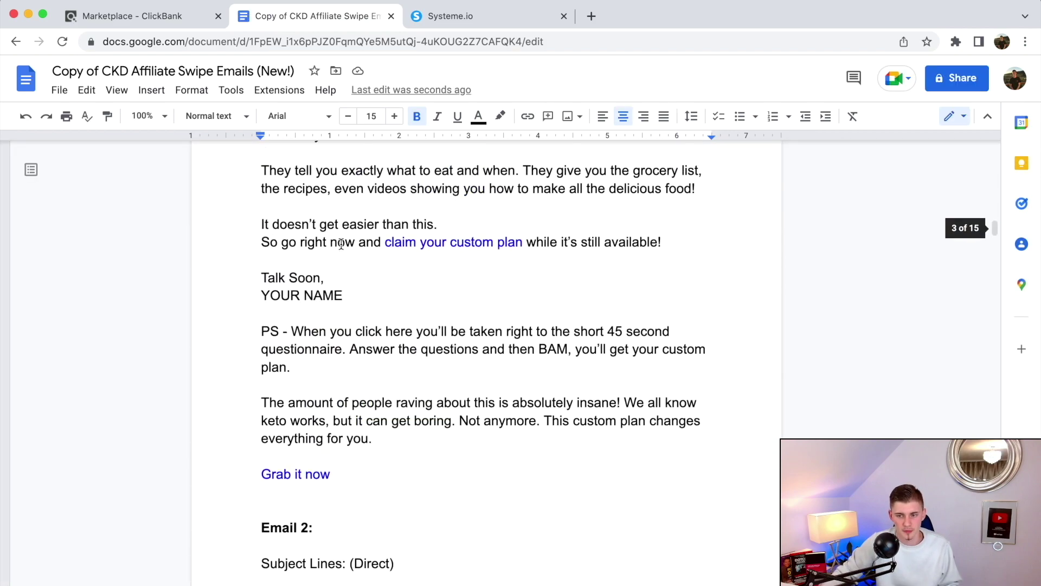
pyautogui.scroll(15, 340, 243)
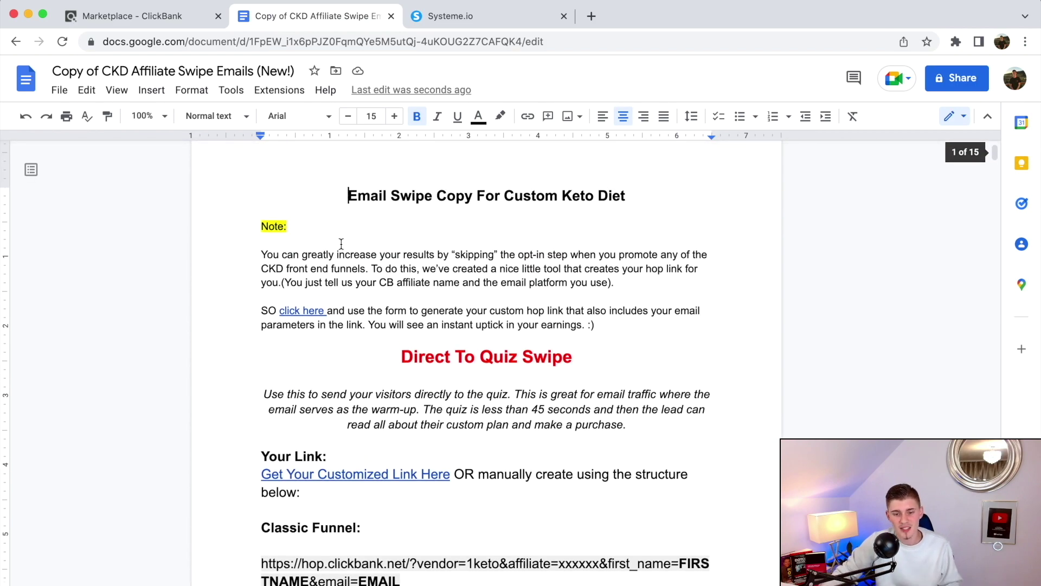
pyautogui.scroll(-10, 341, 243)
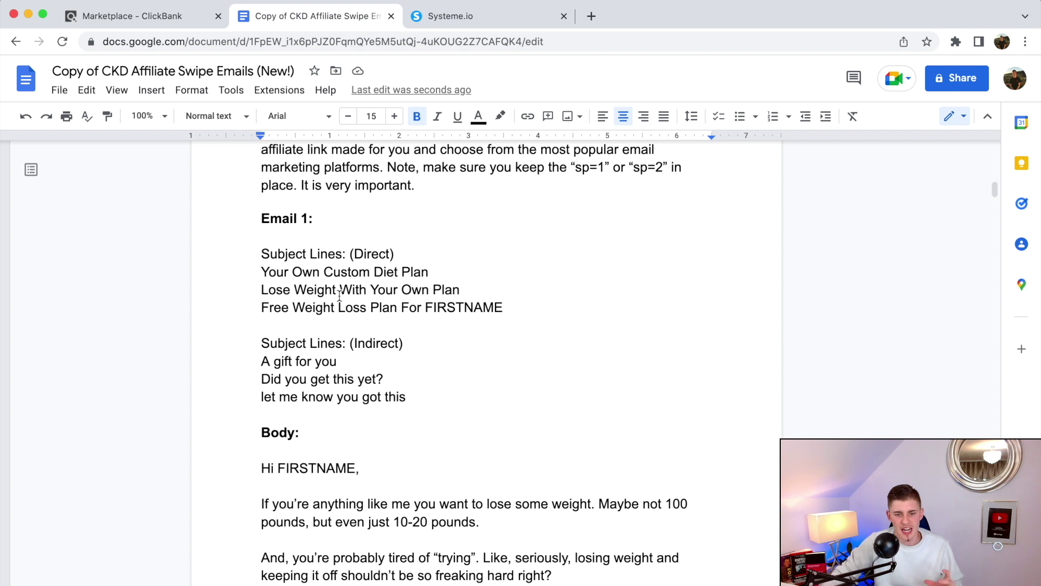
pyautogui.click(357, 325)
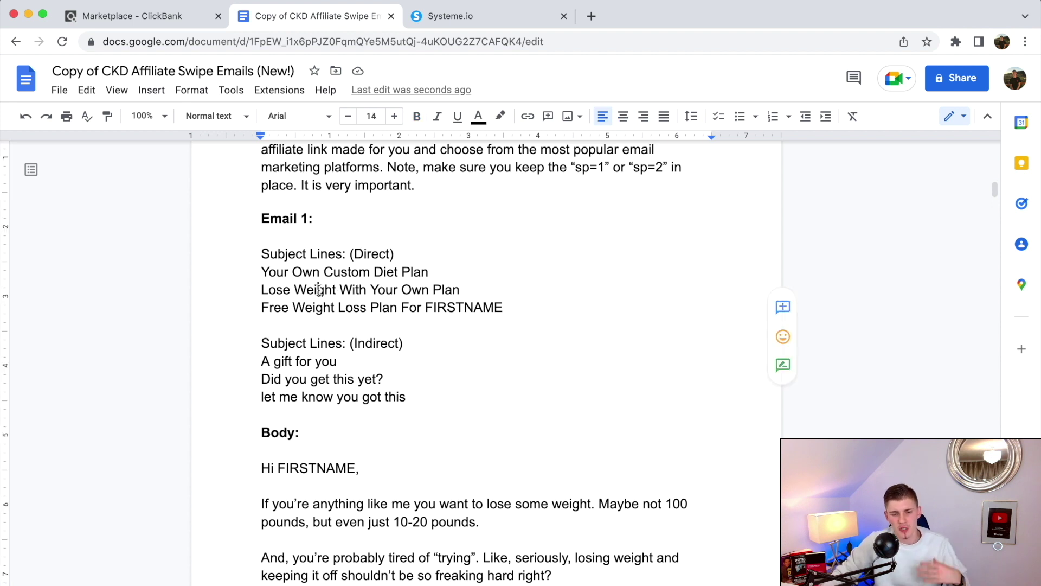
pyautogui.moveTo(261, 308); pyautogui.dragTo(516, 311)
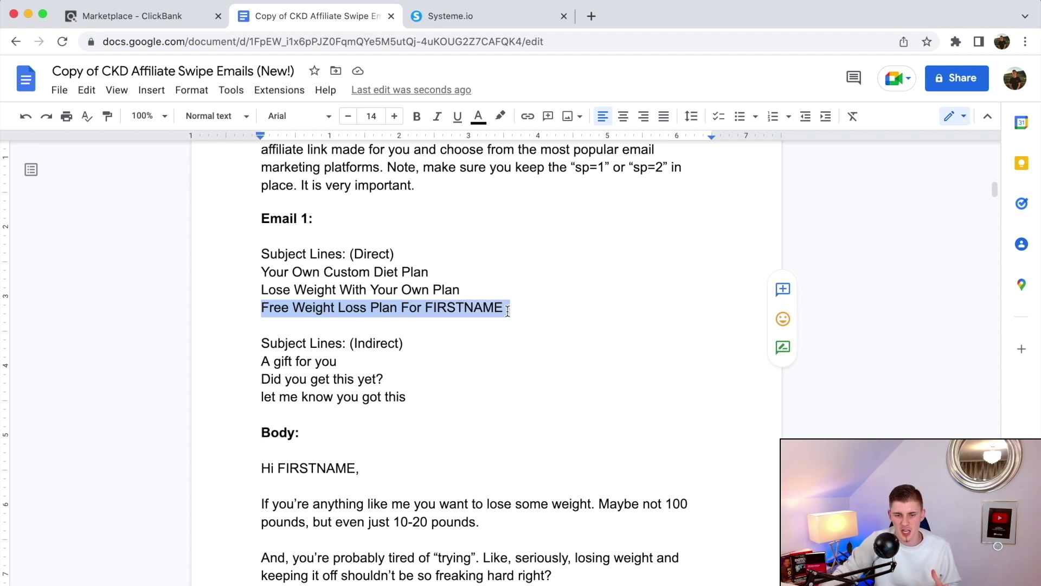
# Copy the indirect subject line "A gift for you" into the campaign email's subject and create the email with the visual editor
pyautogui.moveTo(344, 361)
pyautogui.mouseDown()
pyautogui.moveTo(271, 361)
pyautogui.moveTo(338, 364)
pyautogui.mouseUp()
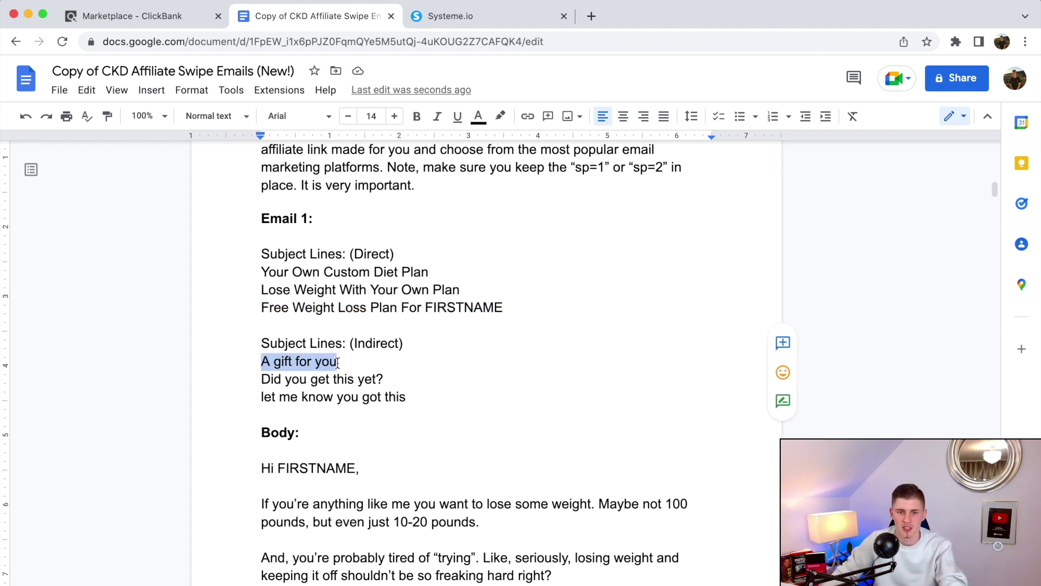
pyautogui.hotkey('ctrl', 'c')
pyautogui.click(442, 22)
pyautogui.hotkey('ctrl', 'v')
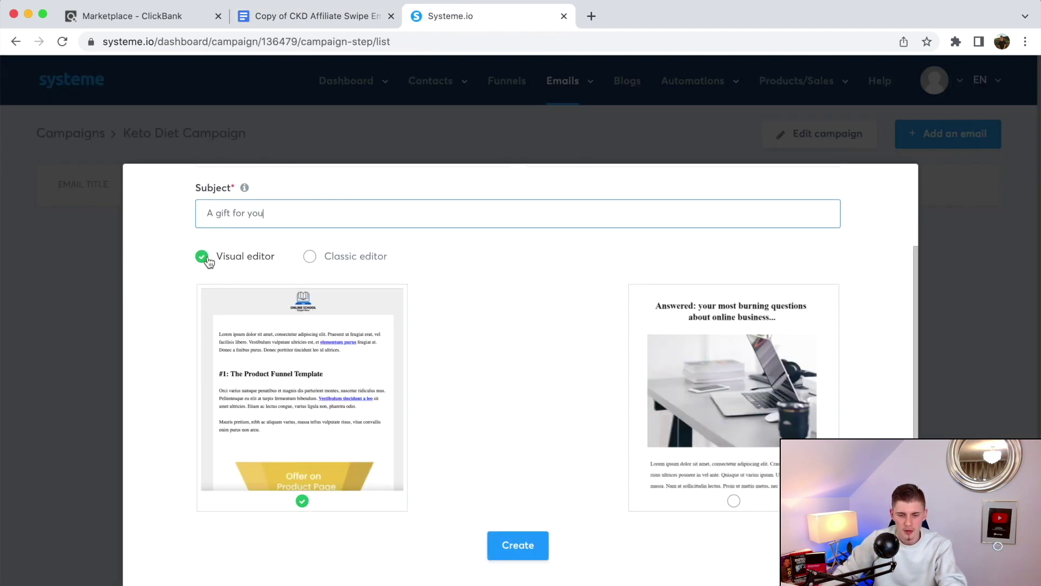
pyautogui.click(530, 554)
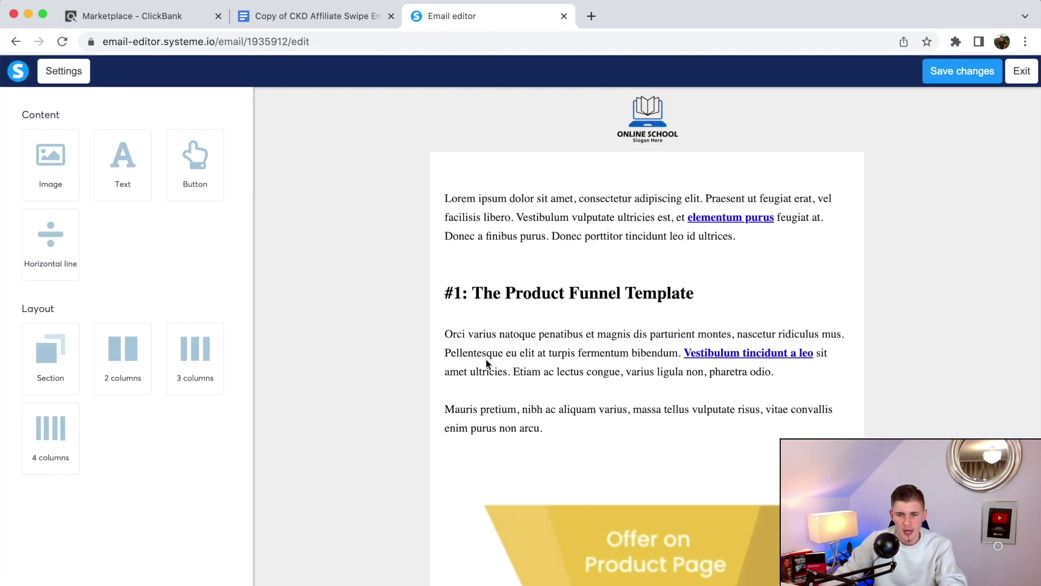
# Delete the template's main content section and the logo section above it from the email
pyautogui.click(852, 164)
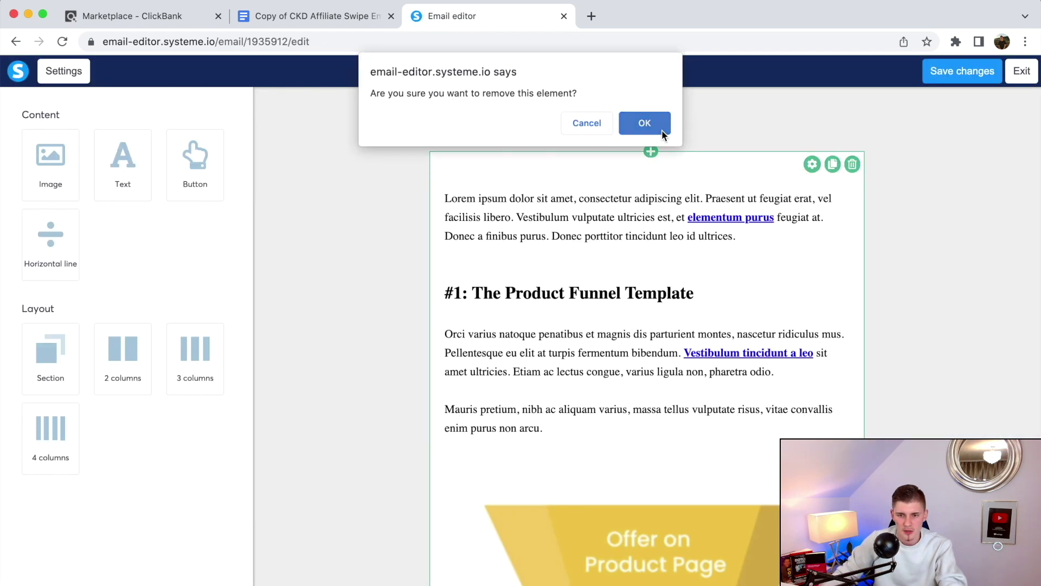
pyautogui.press('Return')
pyautogui.click(852, 101)
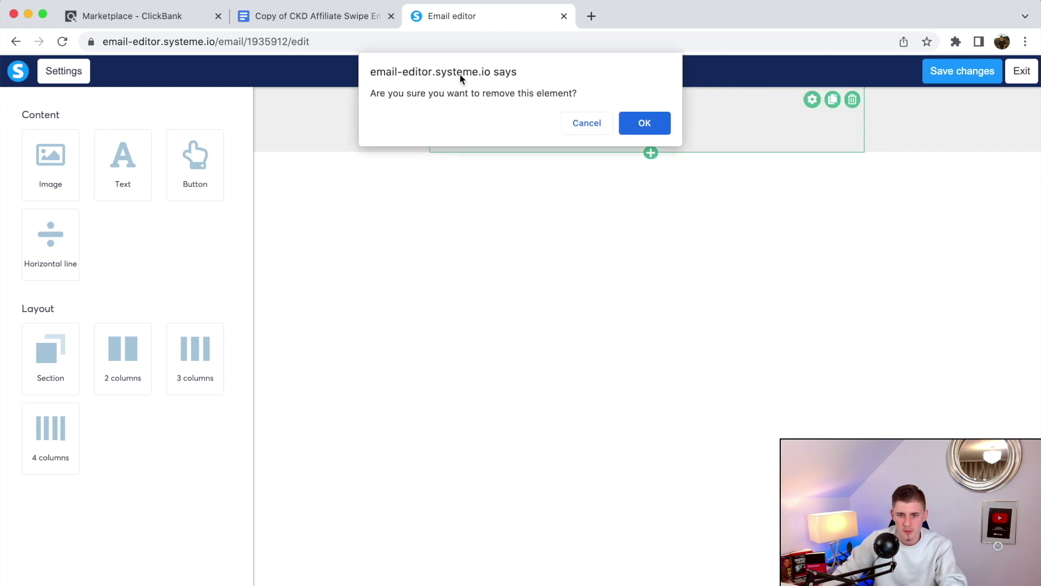
pyautogui.click(635, 120)
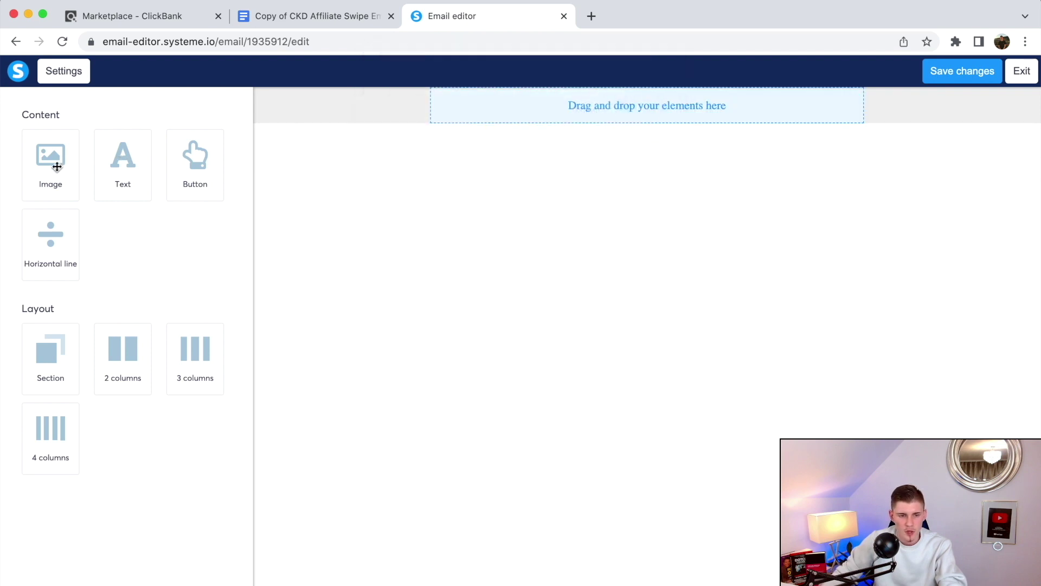
# Add a new section to the empty email and place a text element inside it
pyautogui.moveTo(115, 173)
pyautogui.mouseDown()
pyautogui.moveTo(538, 153)
pyautogui.moveTo(607, 125)
pyautogui.moveTo(85, 160)
pyautogui.moveTo(118, 190)
pyautogui.mouseUp()
pyautogui.moveTo(56, 378); pyautogui.dragTo(609, 110)
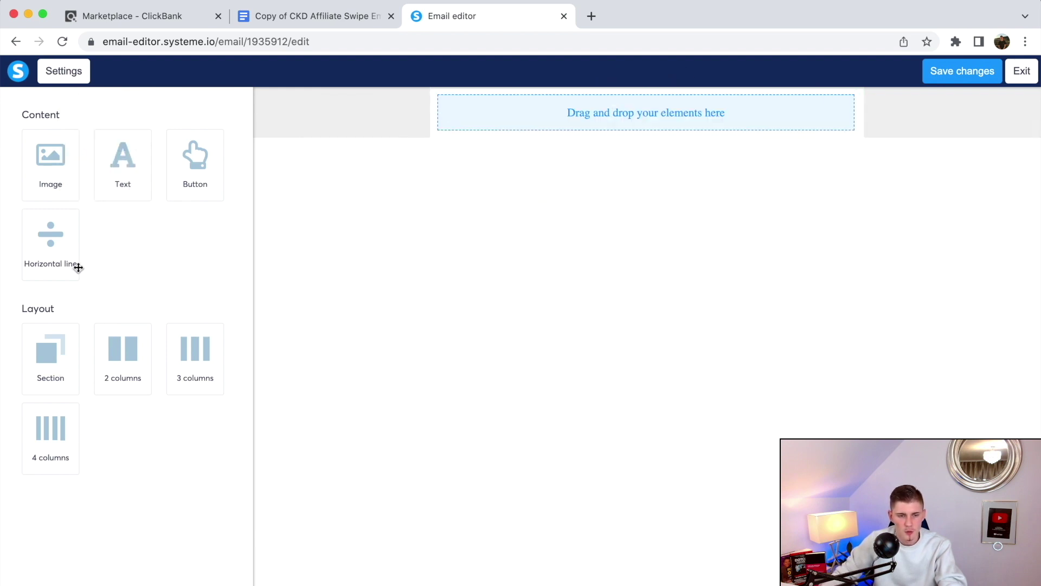
pyautogui.moveTo(107, 174); pyautogui.dragTo(684, 116)
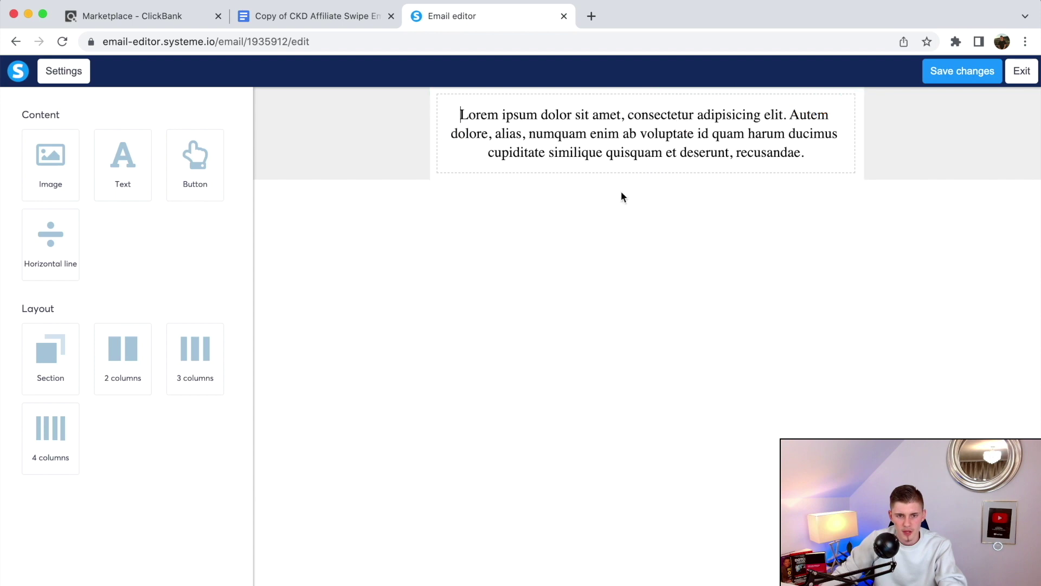
# Replace the placeholder text with the full body of Email 1 from the swipe document, from the greeting through "Grab it now"
pyautogui.click(328, 16)
pyautogui.scroll(-3, 298, 390)
pyautogui.moveTo(262, 324); pyautogui.dragTo(442, 379)
pyautogui.scroll(-6, 442, 379)
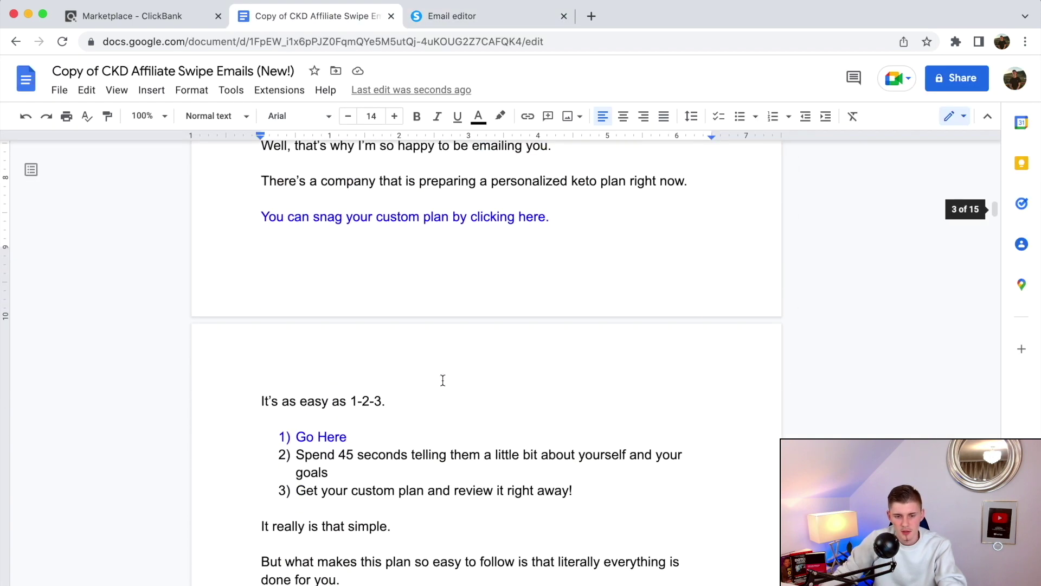
pyautogui.scroll(-11, 443, 381)
pyautogui.keyDown('shift'); pyautogui.click(397, 404); pyautogui.keyUp('shift')
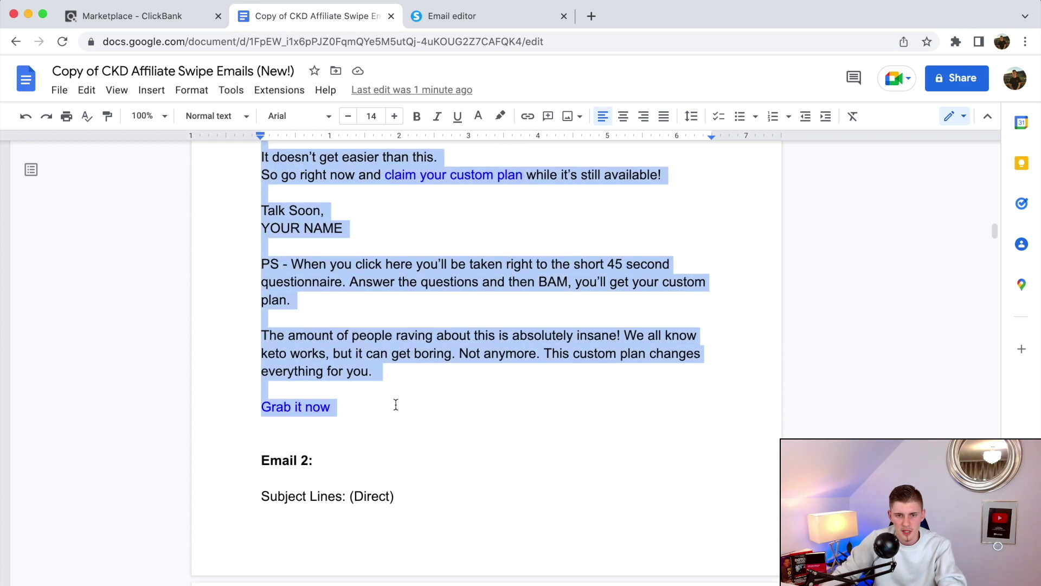
pyautogui.click(471, 16)
pyautogui.click(600, 133)
pyautogui.press('super+a')
pyautogui.press('super+v')
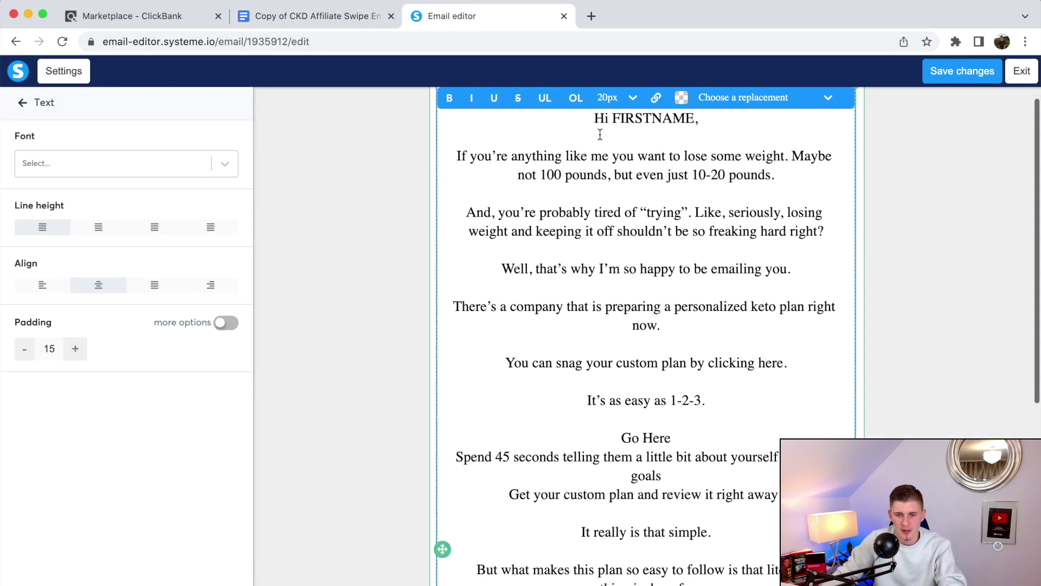
pyautogui.scroll(-6, 600, 134)
pyautogui.scroll(6, 600, 134)
# Try Verdana on the email text and settle on Tahoma as its font
pyautogui.press('super+a')
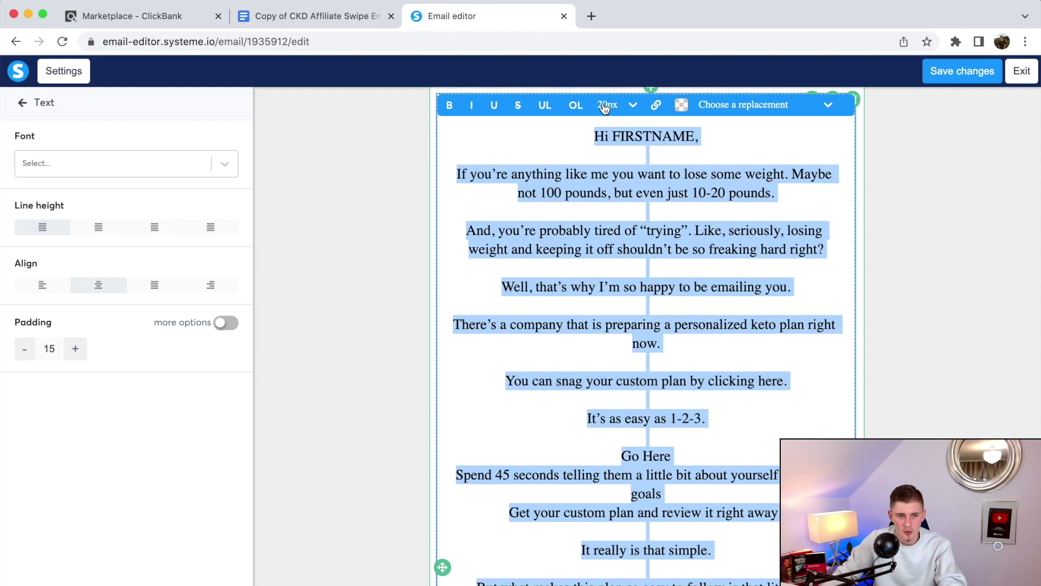
pyautogui.click(150, 172)
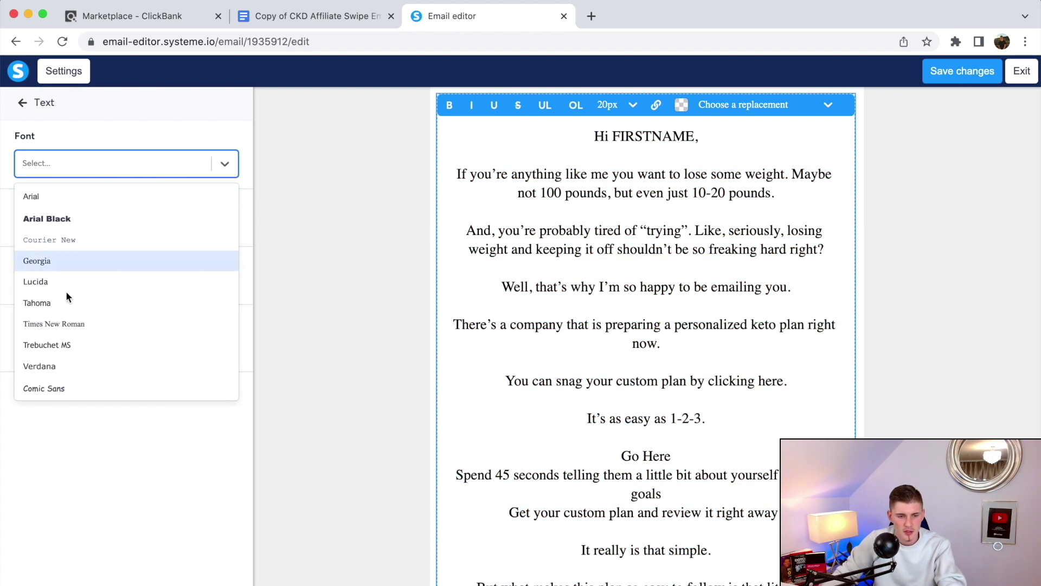
pyautogui.click(66, 365)
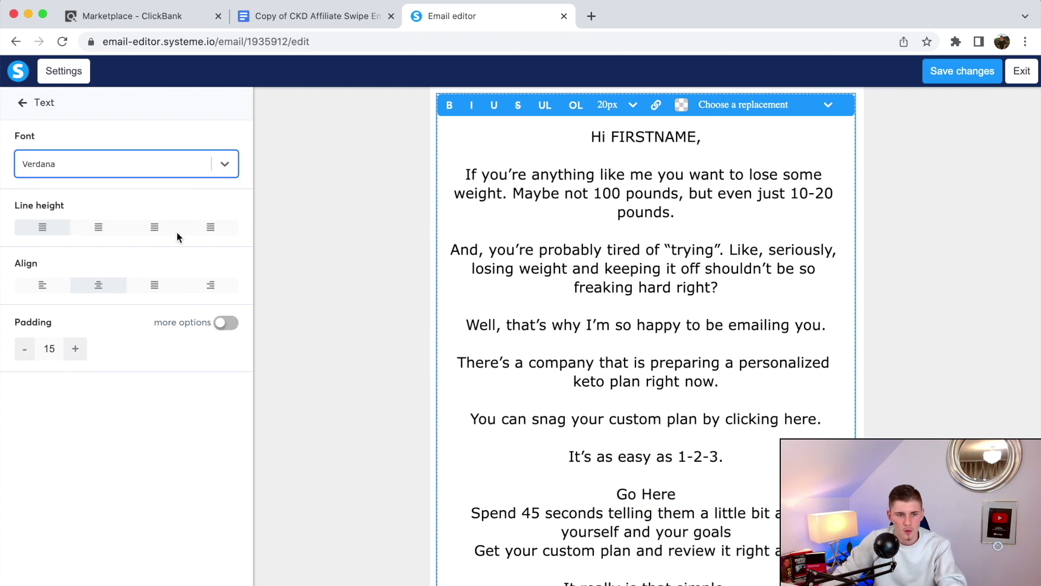
pyautogui.click(199, 173)
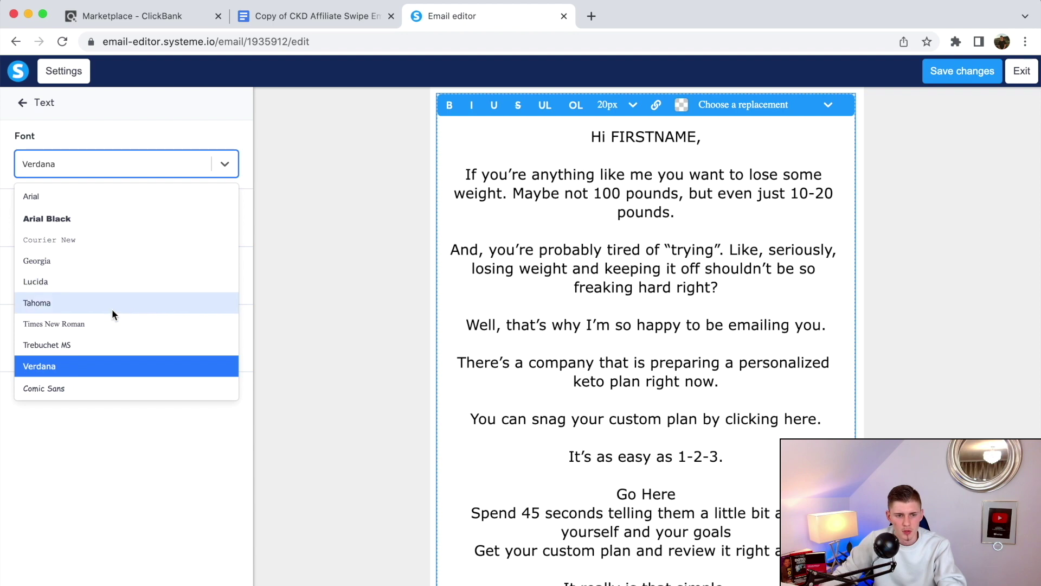
pyautogui.click(78, 304)
pyautogui.click(767, 269)
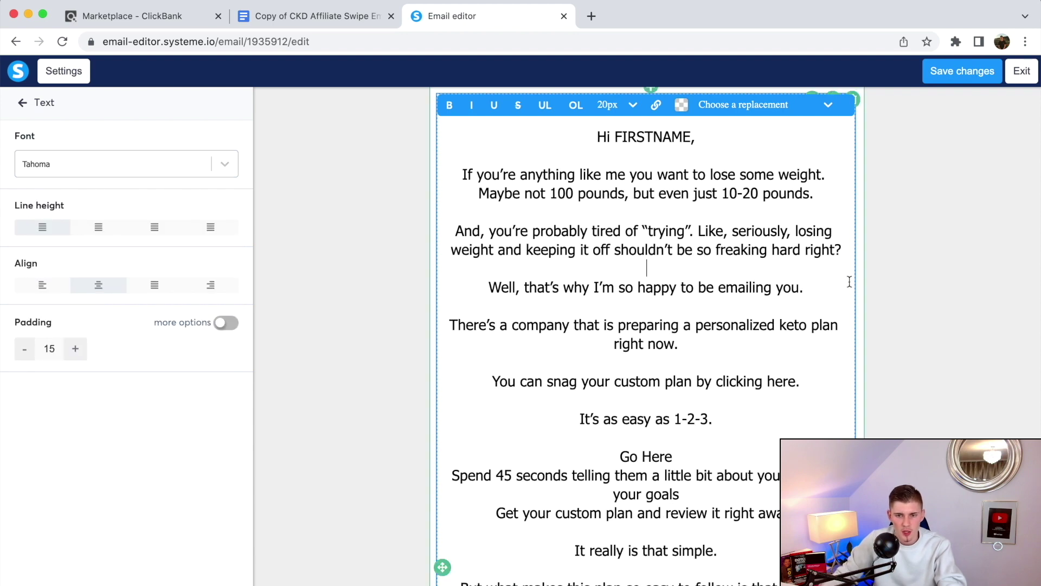
# Set the whole email text to 18px and align it left
pyautogui.press('super+a')
pyautogui.click(612, 104)
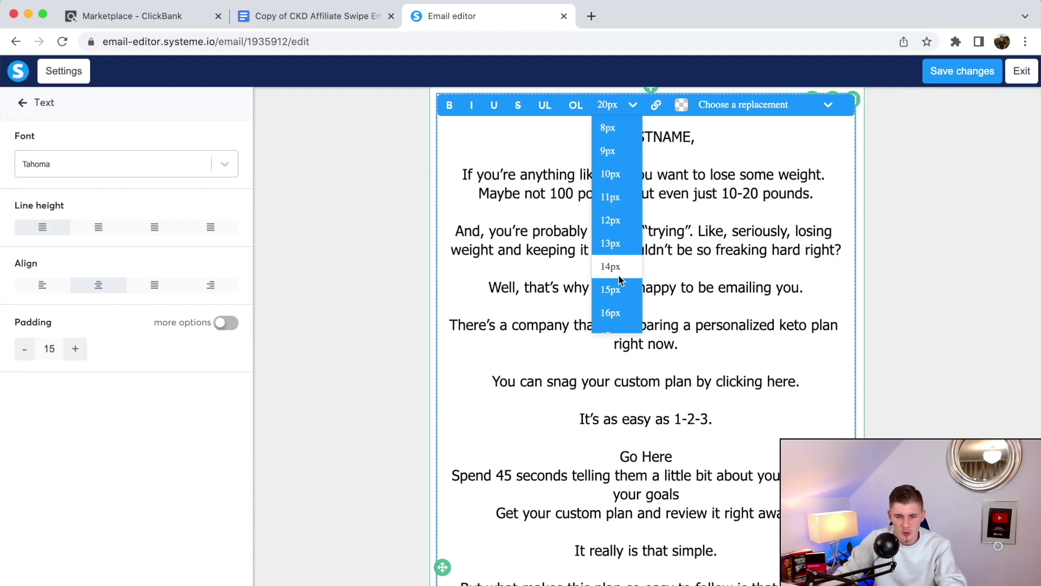
pyautogui.scroll(-3, 616, 299)
pyautogui.click(617, 299)
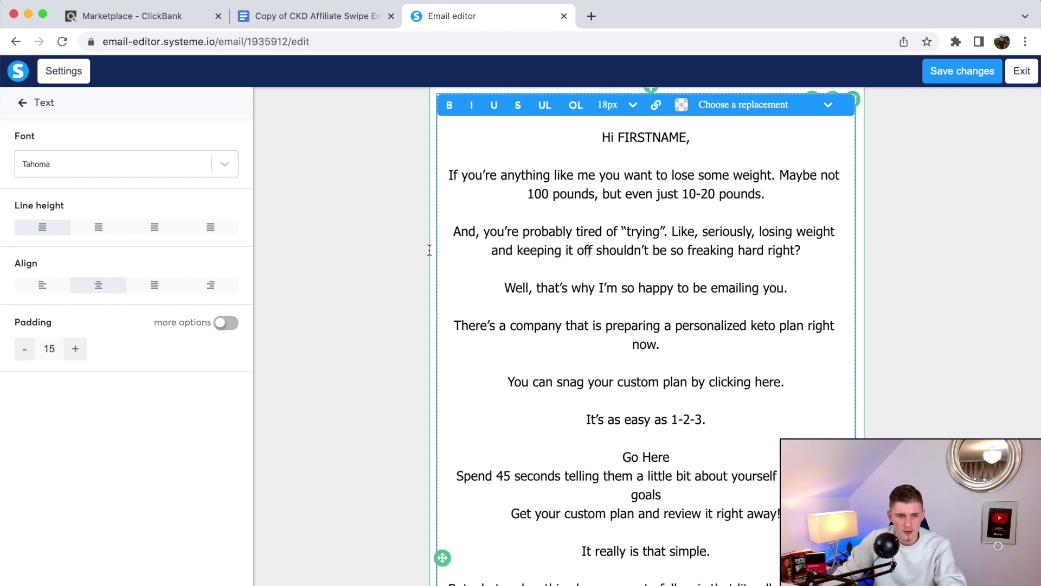
pyautogui.press('super+a')
pyautogui.click(41, 288)
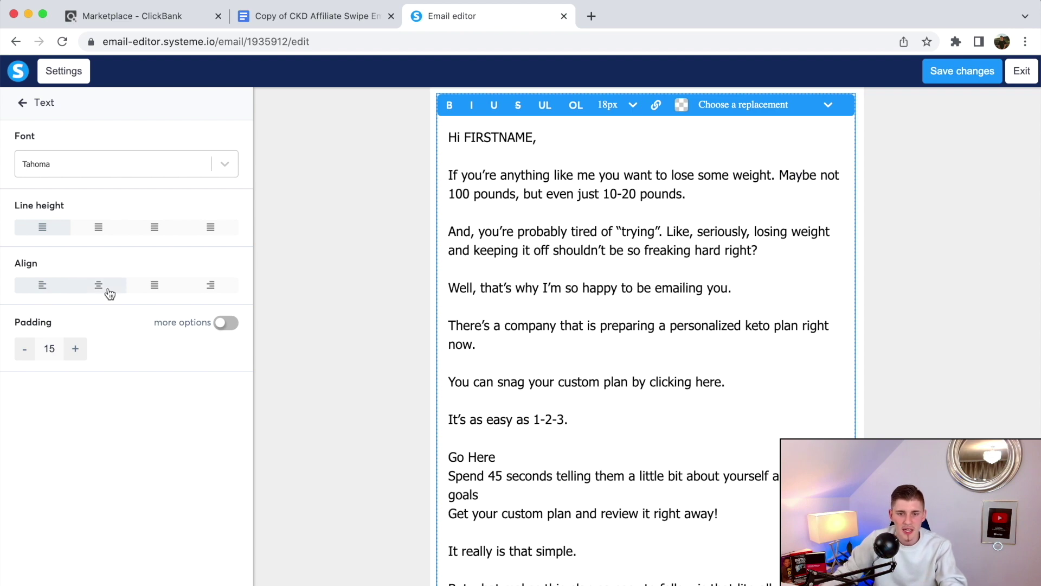
# Look over the pasted email and find the linked "Grab it now" line in the swipe document
pyautogui.click(290, 255)
pyautogui.scroll(-4, 652, 219)
pyautogui.scroll(-3, 653, 219)
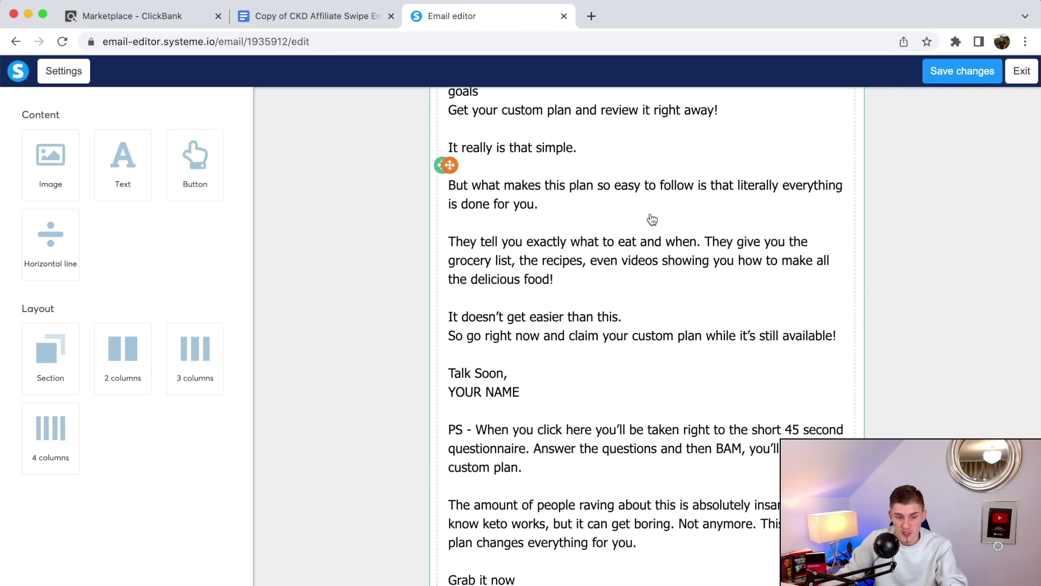
pyautogui.scroll(7, 653, 219)
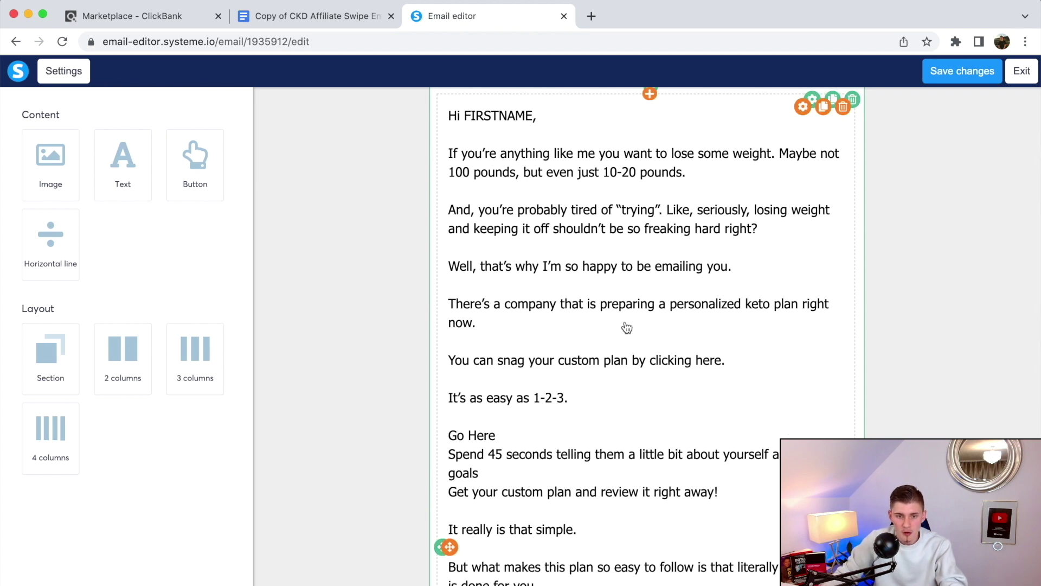
pyautogui.click(357, 15)
pyautogui.scroll(1, 417, 312)
pyautogui.click(351, 425)
pyautogui.moveTo(351, 425); pyautogui.dragTo(266, 415)
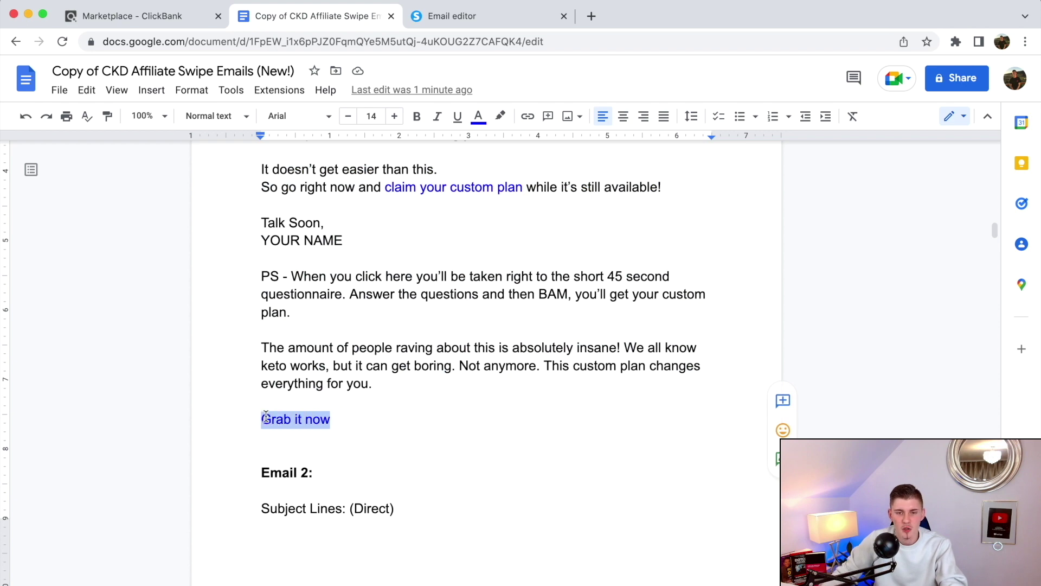
# Select the closing "Grab it now" line in the email and open its link entry
pyautogui.click(490, 17)
pyautogui.scroll(-7, 551, 395)
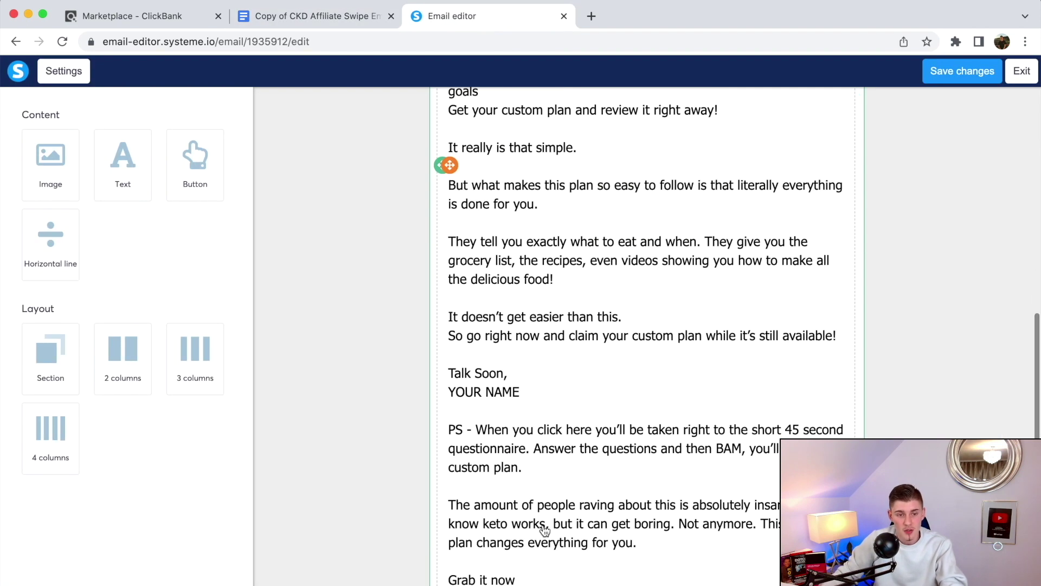
pyautogui.click(524, 579)
pyautogui.scroll(-1, 524, 579)
pyautogui.moveTo(525, 579); pyautogui.dragTo(458, 580)
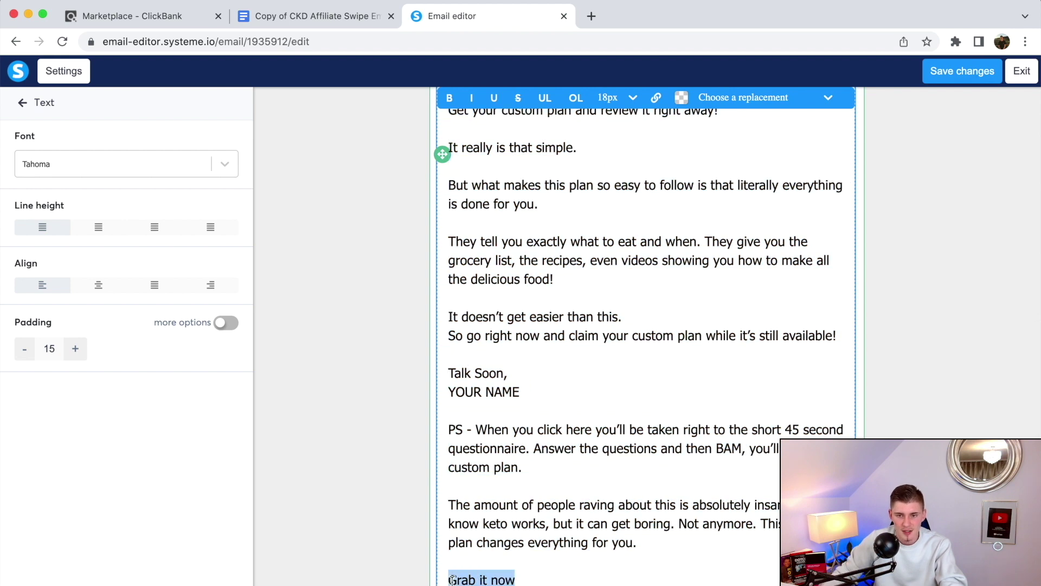
pyautogui.click(655, 99)
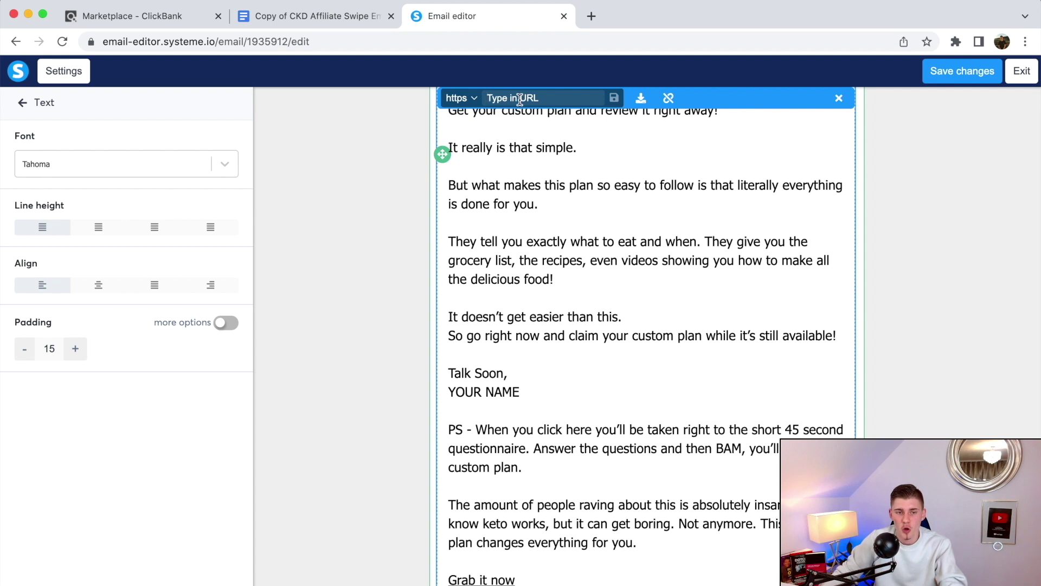
# Switch to ClickBank and create a HopLink for Custom Keto Diet with the account nickname and the default landing page
pyautogui.click(131, 15)
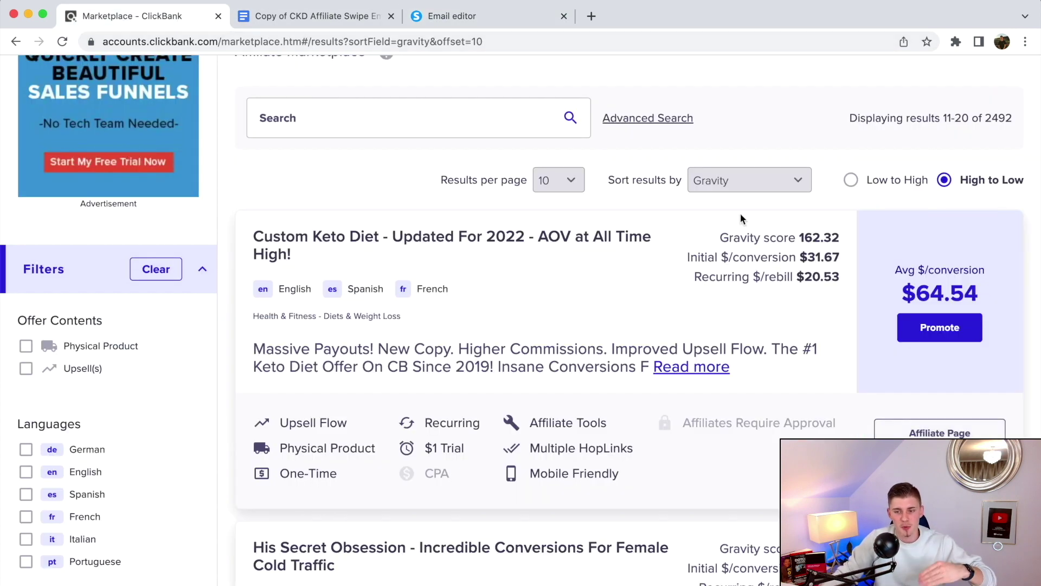
pyautogui.click(940, 327)
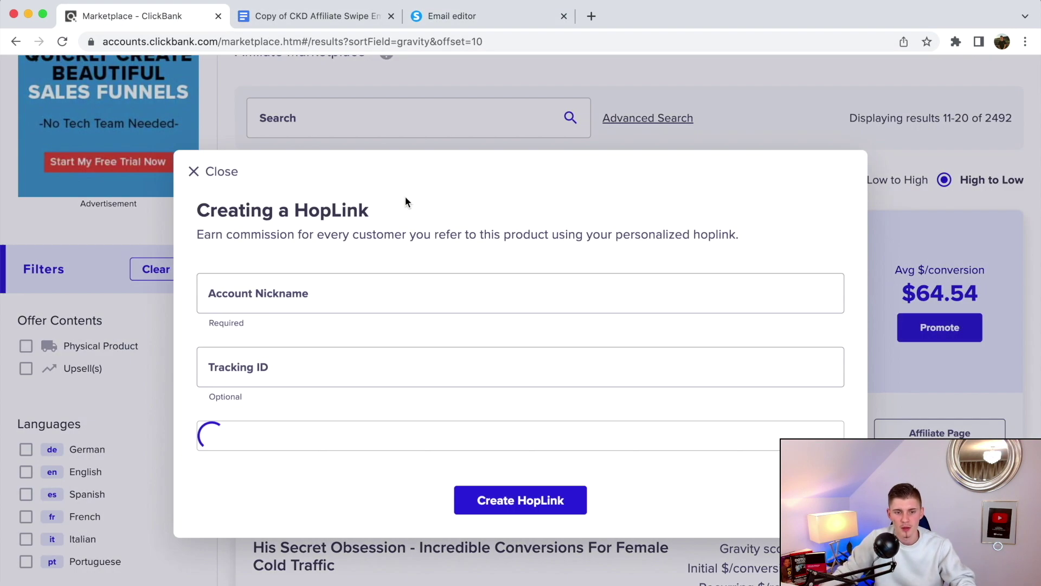
pyautogui.click(288, 234)
pyautogui.write('damienbela')
pyautogui.click(268, 300)
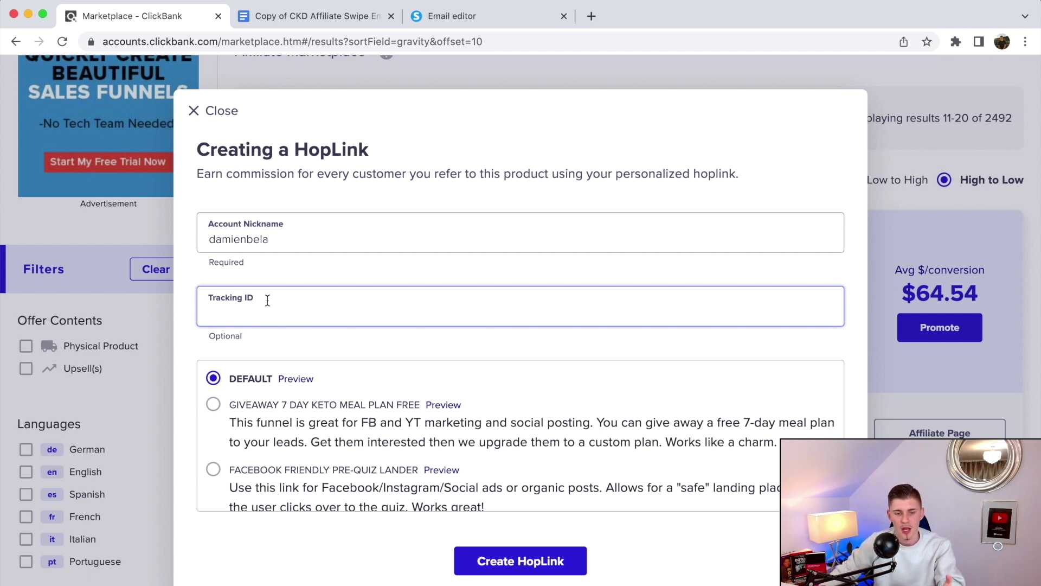
pyautogui.click(278, 364)
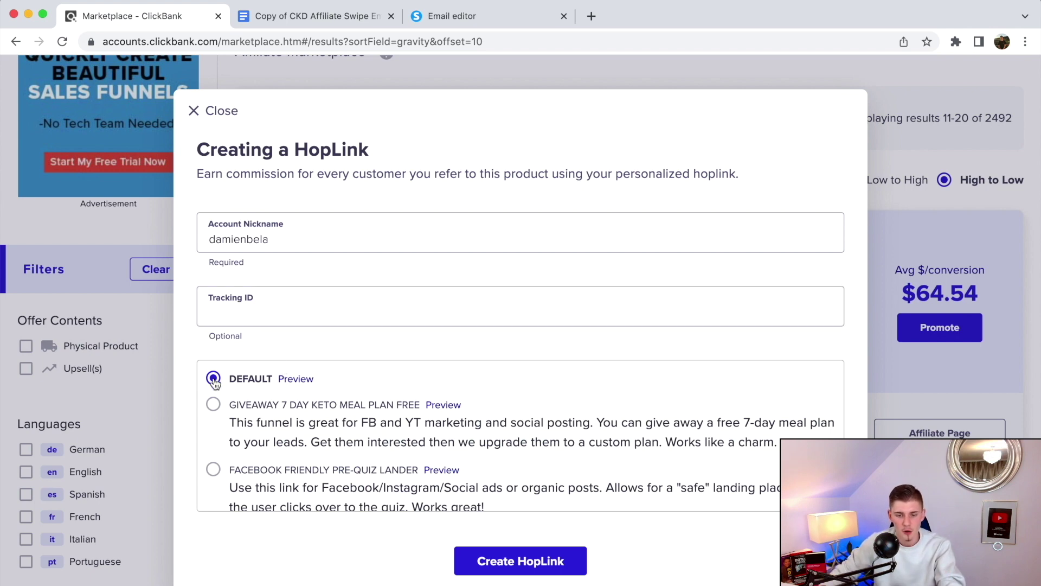
pyautogui.scroll(-5, 451, 371)
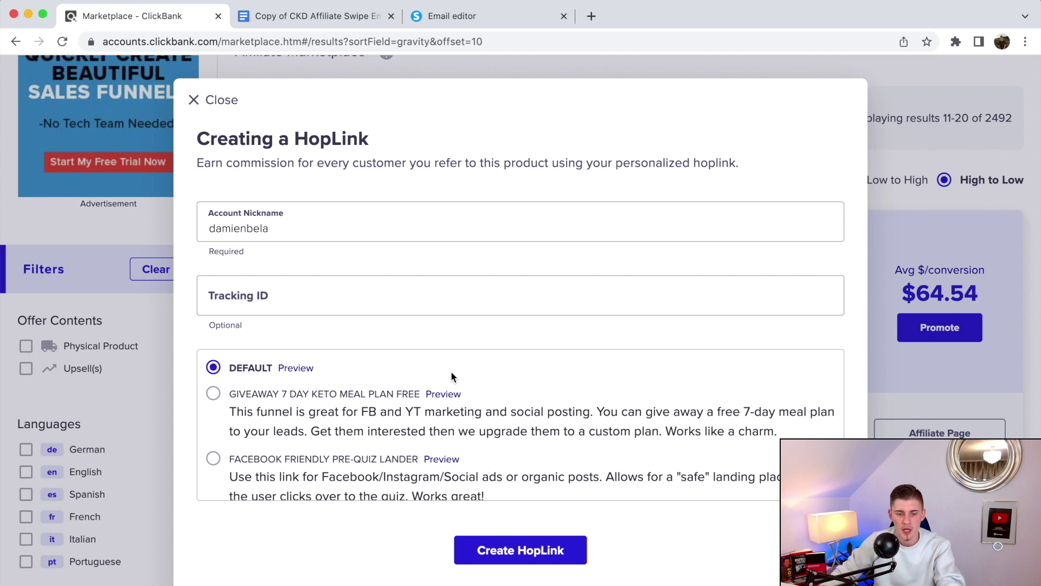
pyautogui.scroll(-5, 479, 373)
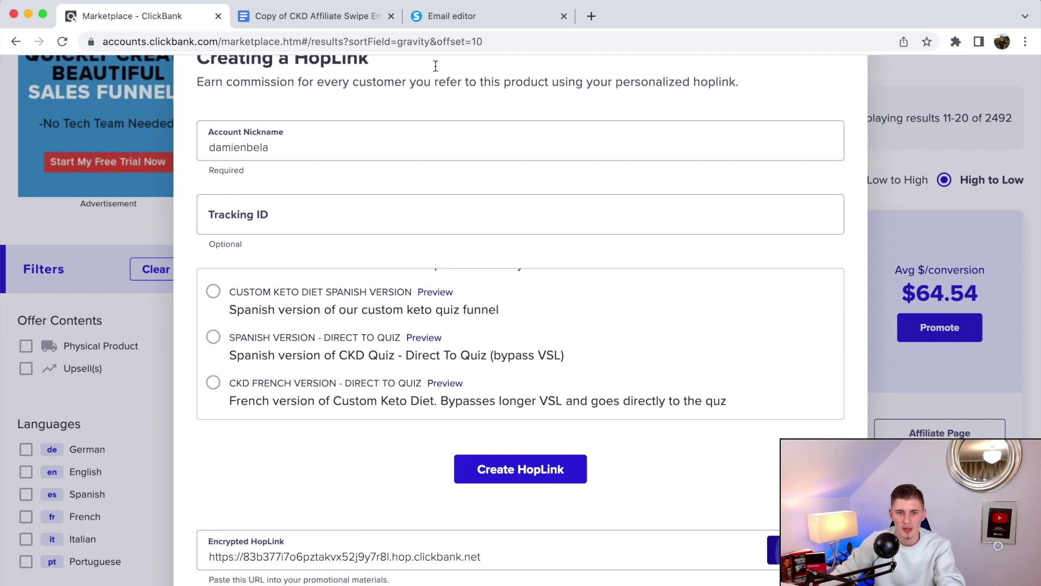
# Link the email's closing "Grab it now" line to the copied ClickBank HopLink
pyautogui.click(440, 21)
pyautogui.scroll(-1, 522, 282)
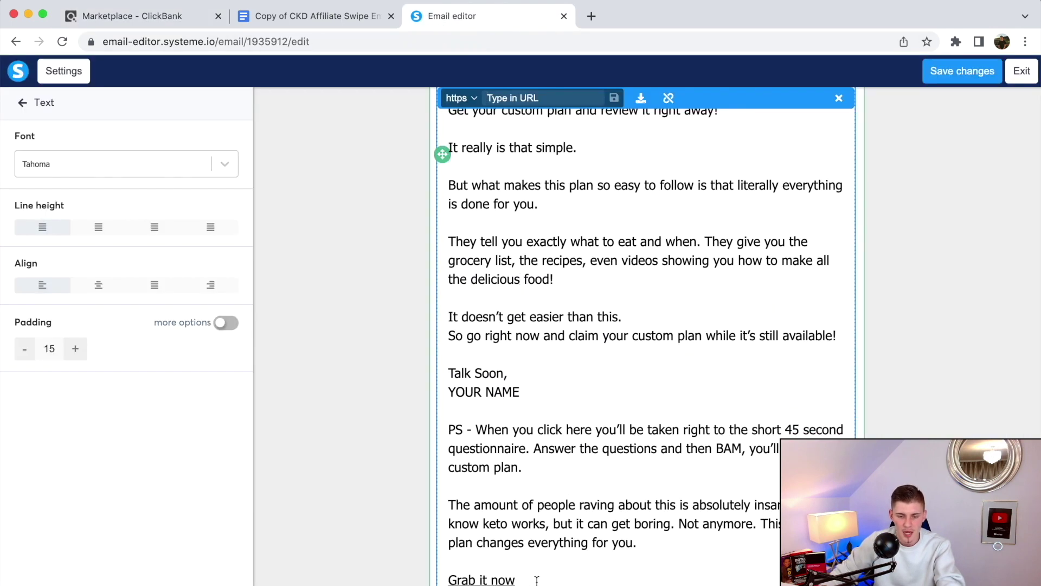
pyautogui.tripleClick(456, 579)
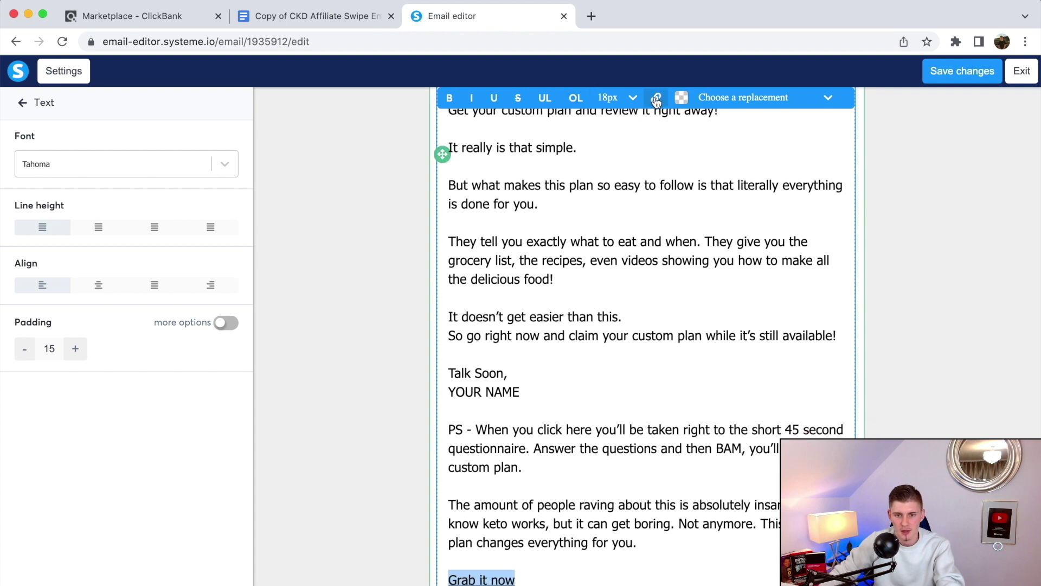
pyautogui.click(528, 103)
pyautogui.press('super+v')
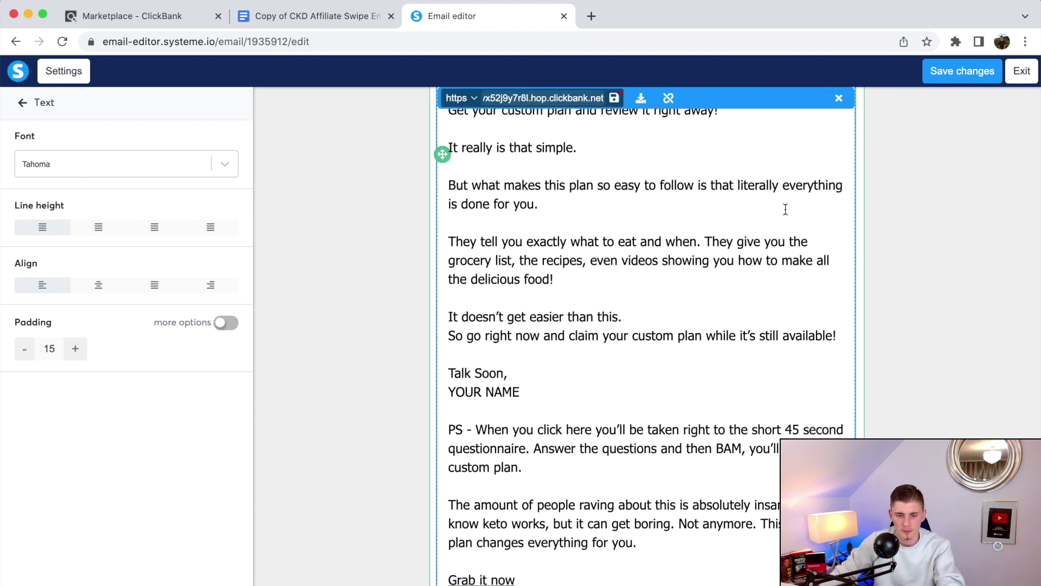
pyautogui.press('Return')
# Find the linked phrases in the swipe document and link "claim your custom plan" in the email to the copied ClickBank HopLink
pyautogui.scroll(10, 499, 568)
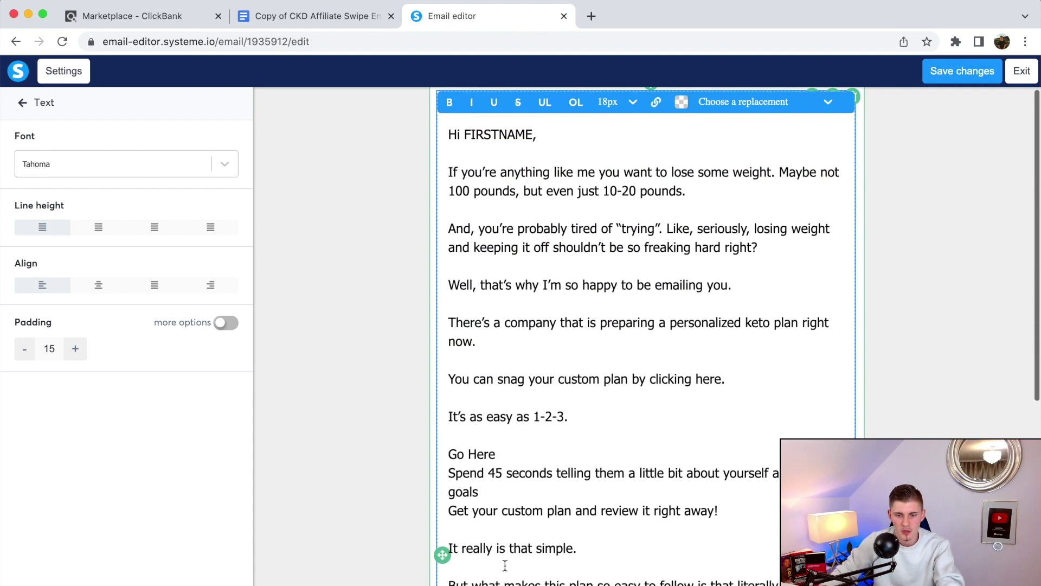
pyautogui.click(291, 18)
pyautogui.scroll(1, 417, 284)
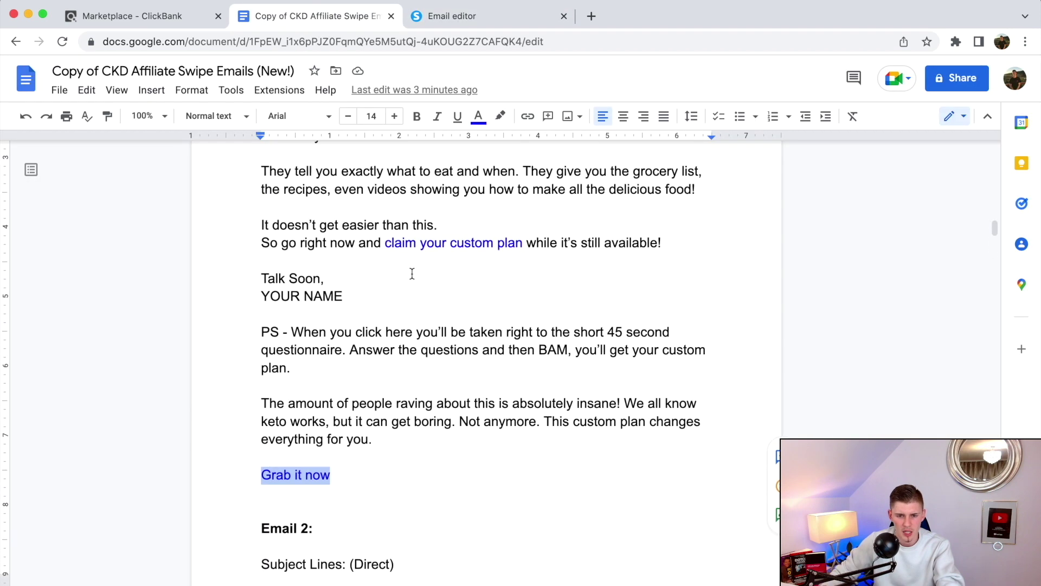
pyautogui.click(515, 16)
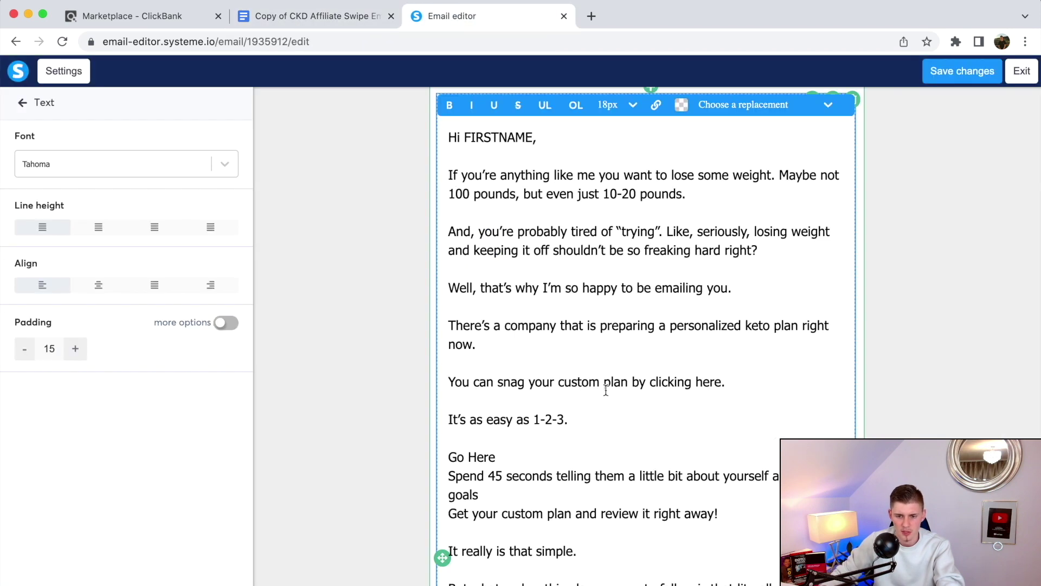
pyautogui.scroll(-4, 601, 394)
pyautogui.scroll(-4, 601, 393)
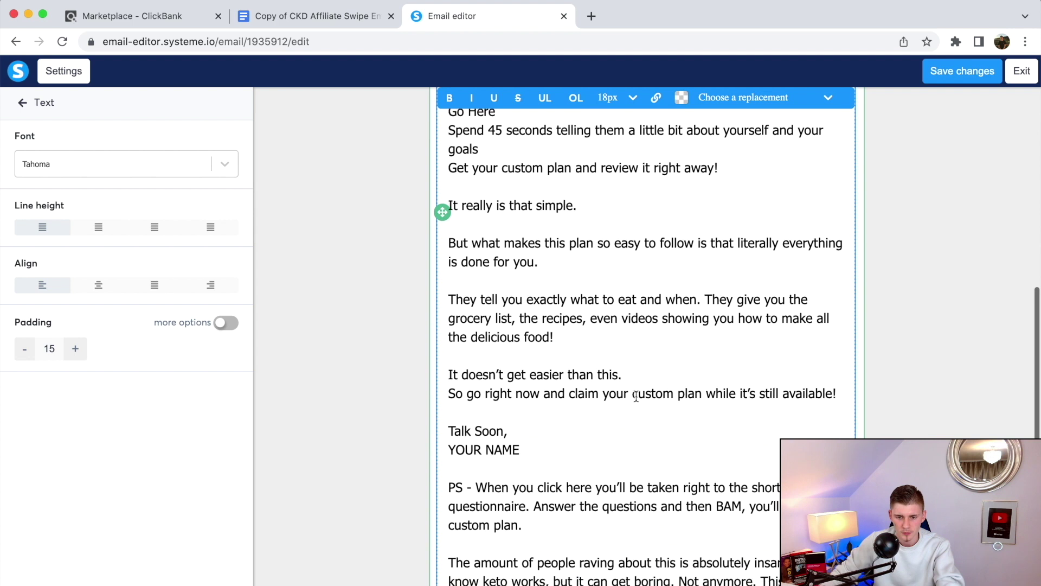
pyautogui.moveTo(569, 394); pyautogui.dragTo(688, 395)
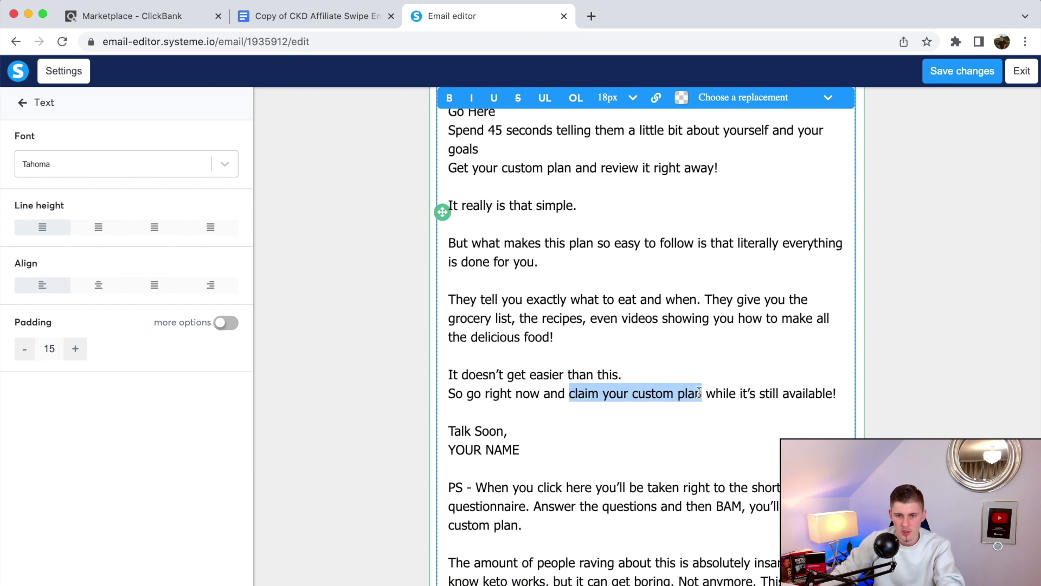
pyautogui.click(657, 98)
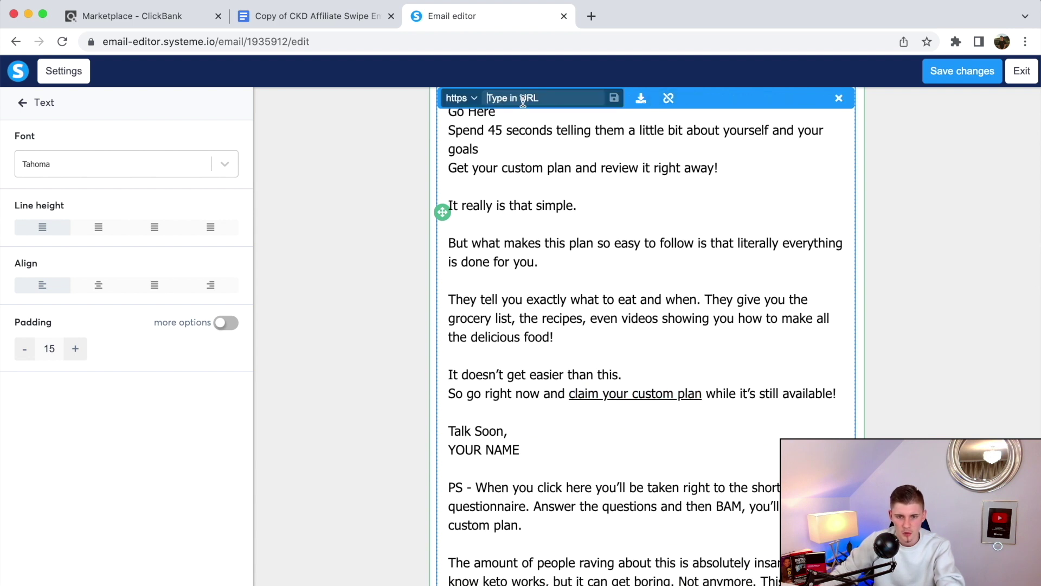
pyautogui.hotkey('ctrl', 'v')
pyautogui.press('Return')
pyautogui.scroll(-1, 530, 570)
pyautogui.moveTo(518, 579); pyautogui.dragTo(449, 579)
pyautogui.click(657, 98)
pyautogui.hotkey('ctrl', 'v')
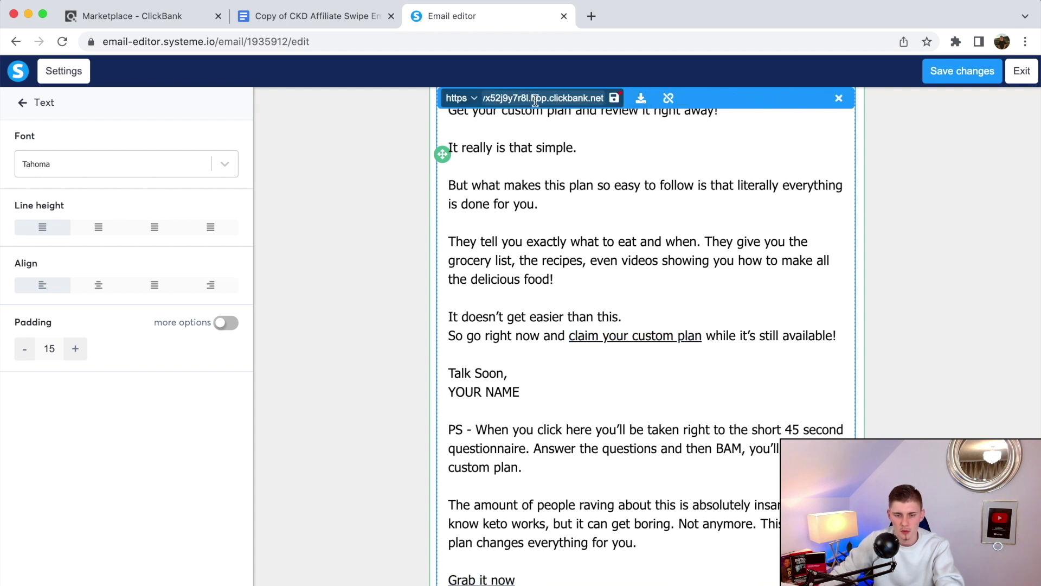
pyautogui.click(614, 98)
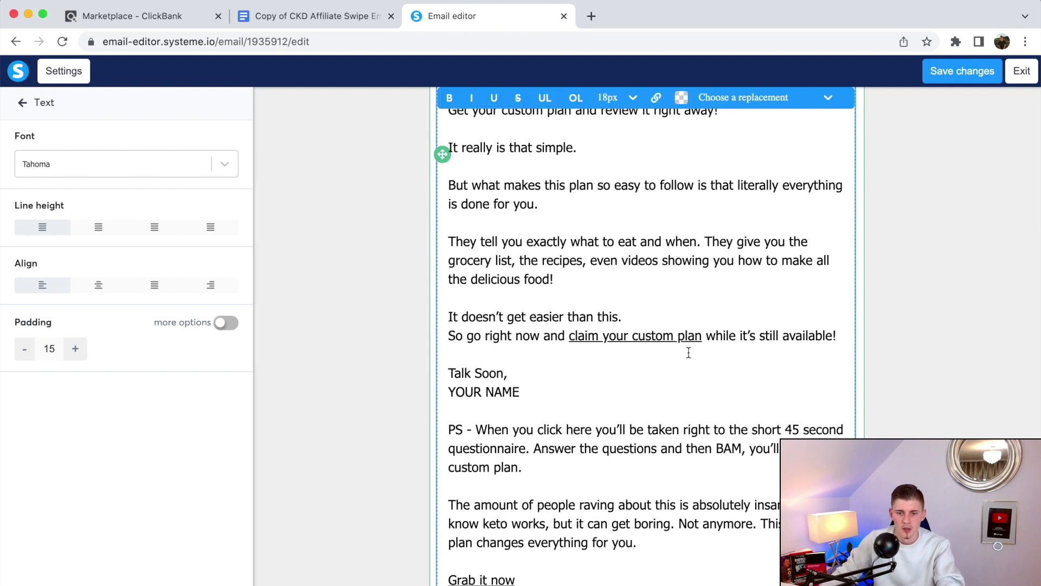
# Save the email's content and publish it in the Keto Diet Campaign with a sending delay of 0 minutes
pyautogui.scroll(7, 688, 353)
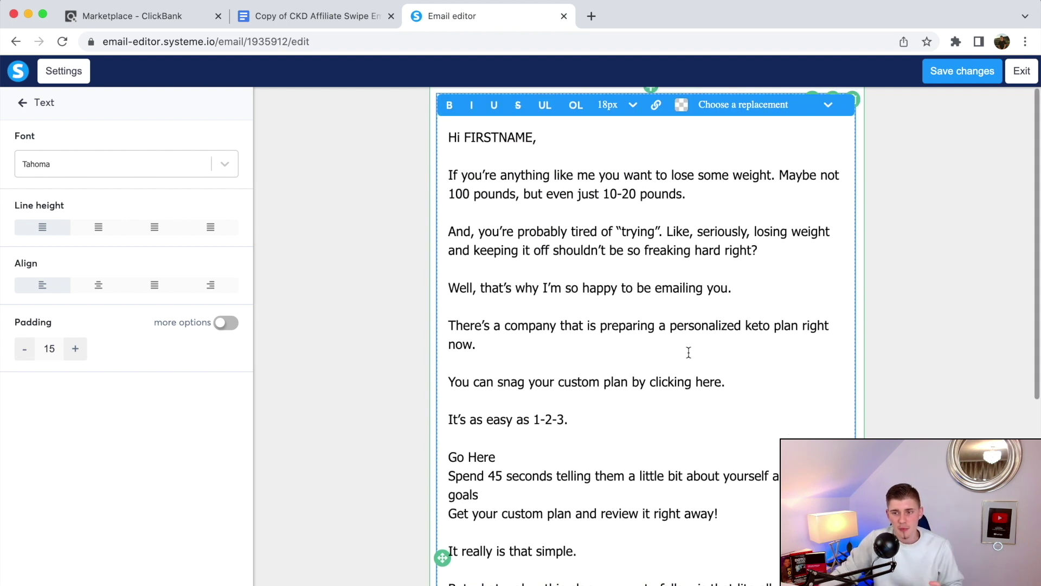
pyautogui.click(980, 75)
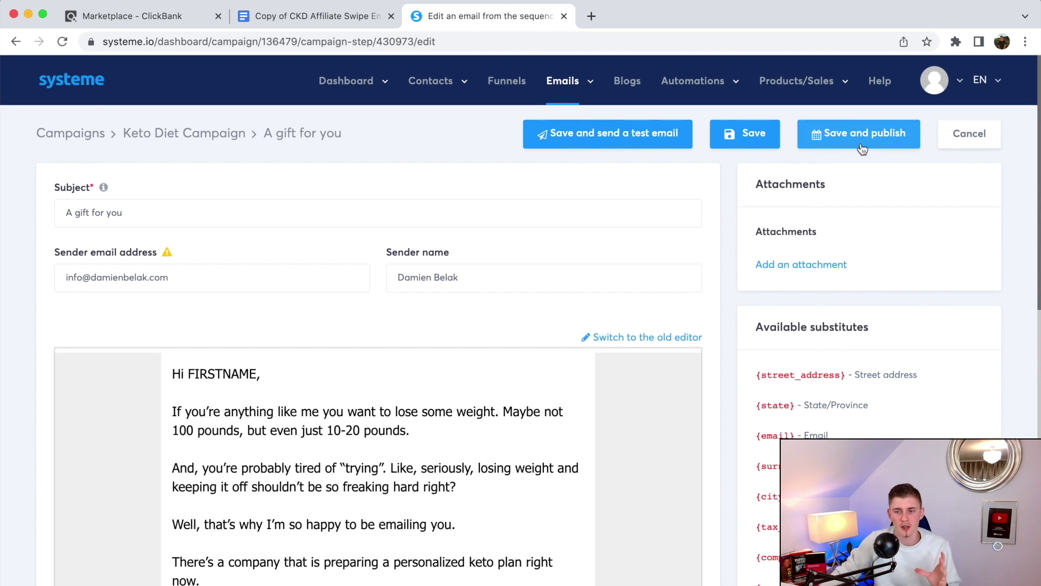
pyautogui.click(862, 141)
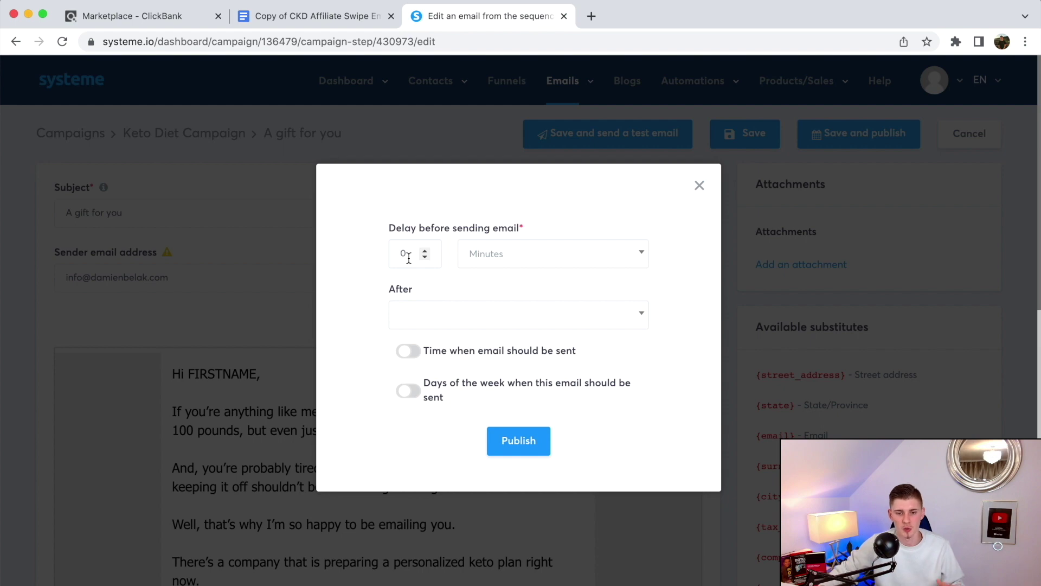
pyautogui.click(517, 444)
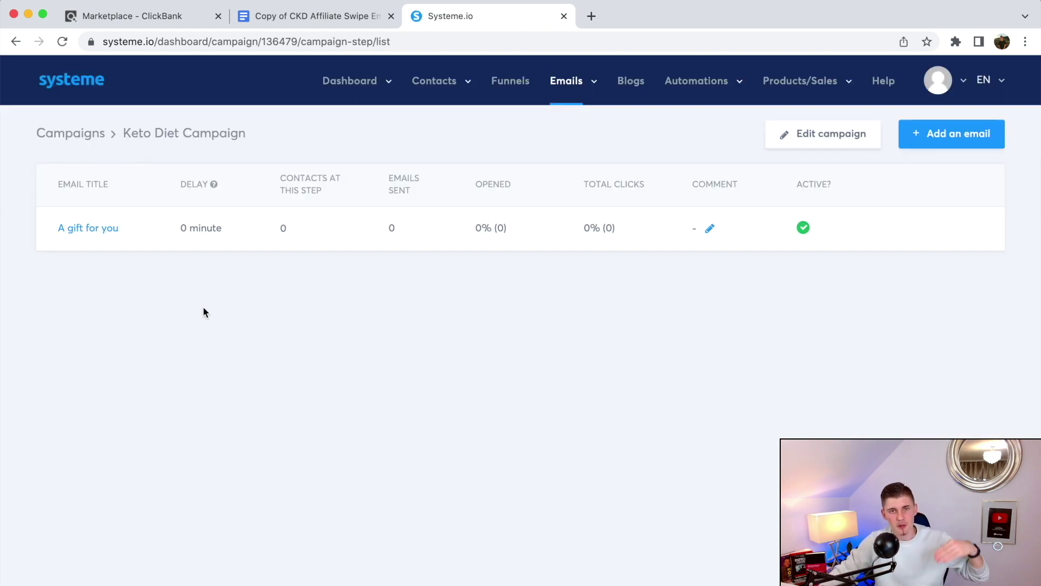
# Check where Email 2 starts in the swipe document and duplicate the campaign's "A gift for you" email
pyautogui.hotkey('ctrl', 'shift', 'Tab')
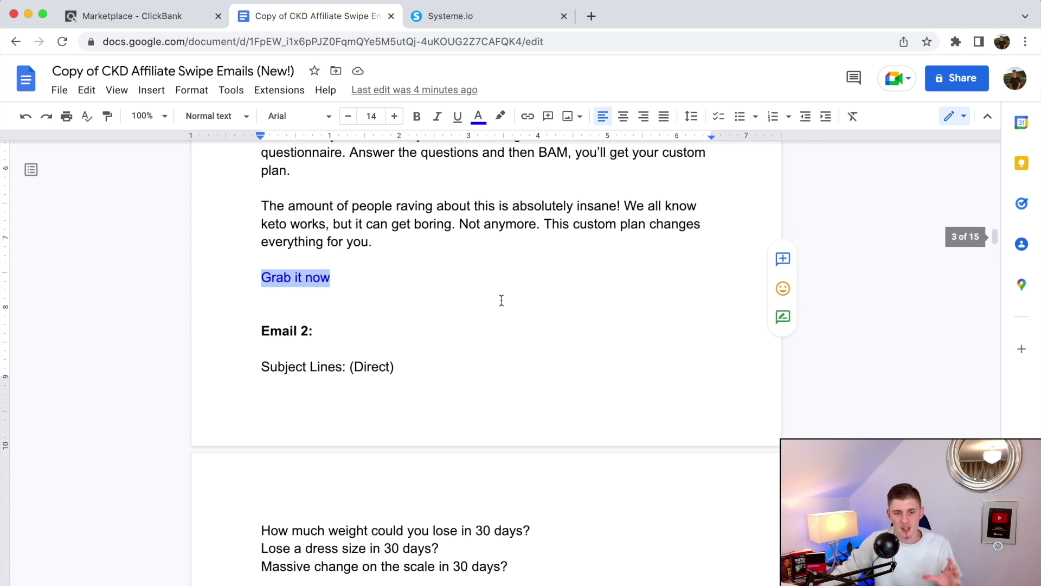
pyautogui.scroll(-3, 468, 249)
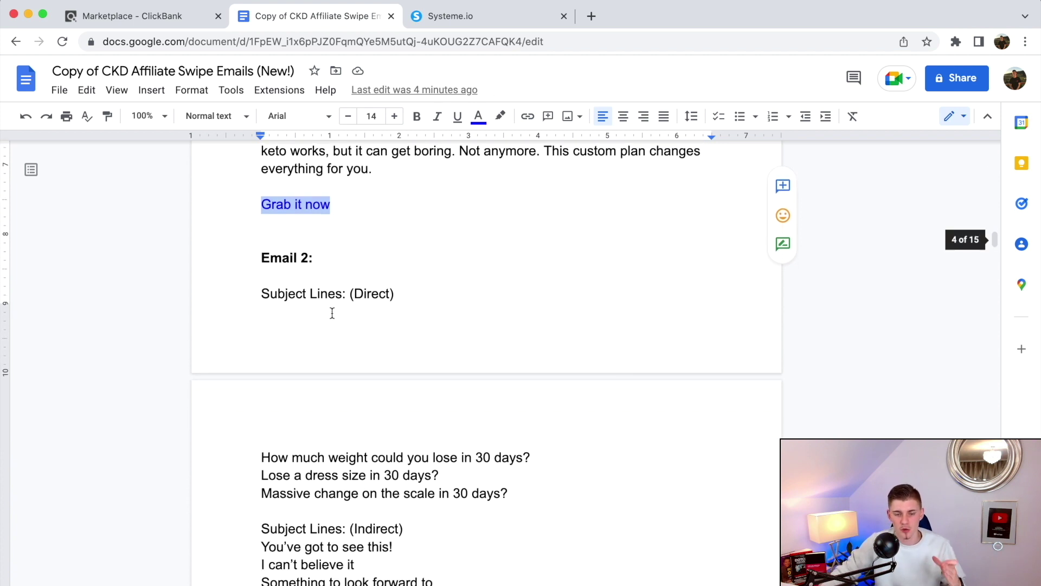
pyautogui.scroll(-2, 332, 313)
pyautogui.click(472, 18)
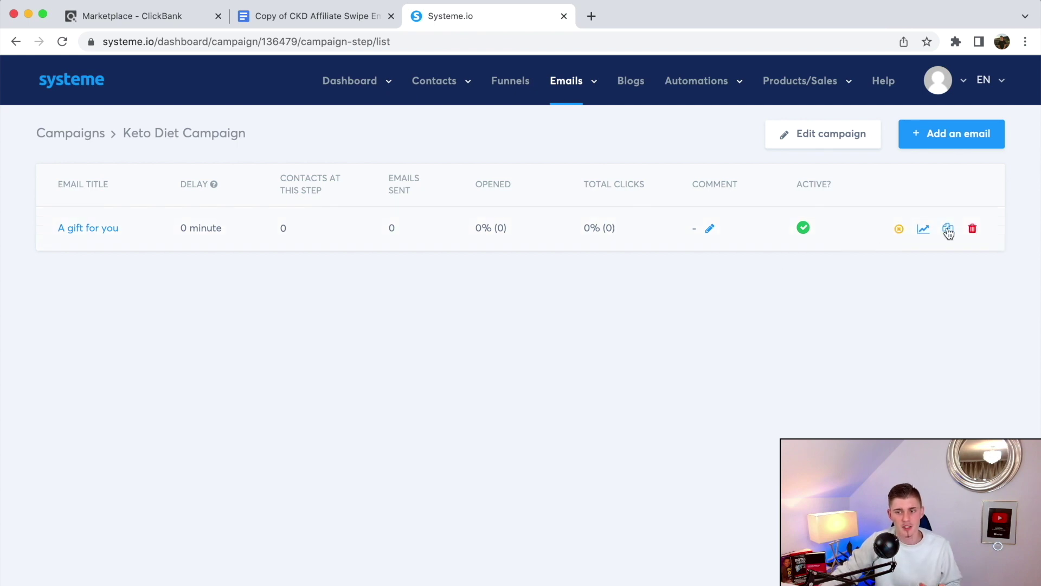
pyautogui.click(947, 229)
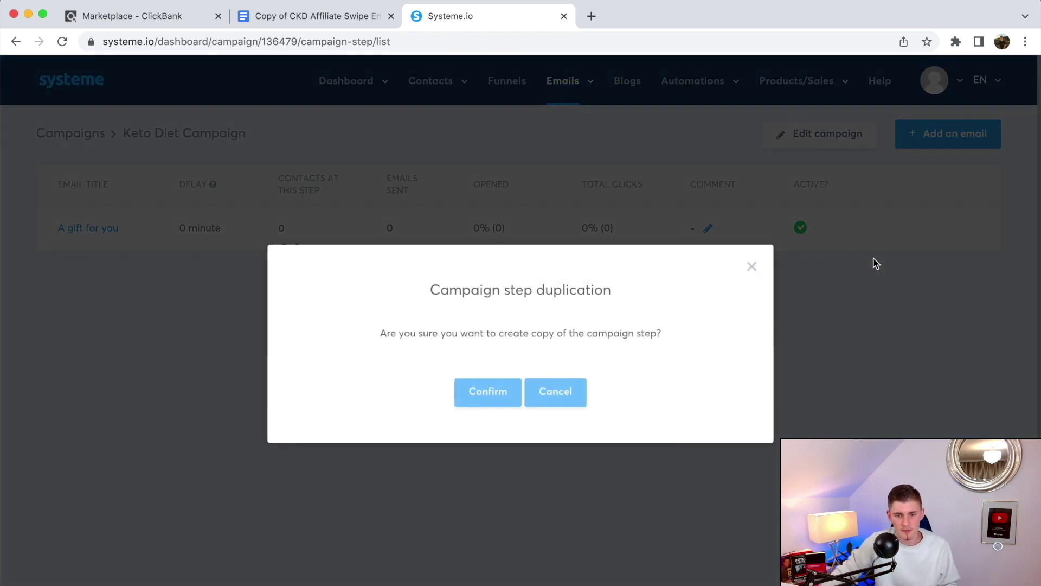
pyautogui.click(495, 398)
# Try to replace the duplicated email's subject with "How much weight could you lose in 30 days?" from the swipe document
pyautogui.hotkey('ctrl', 'shift', 'Tab')
pyautogui.scroll(-3, 336, 423)
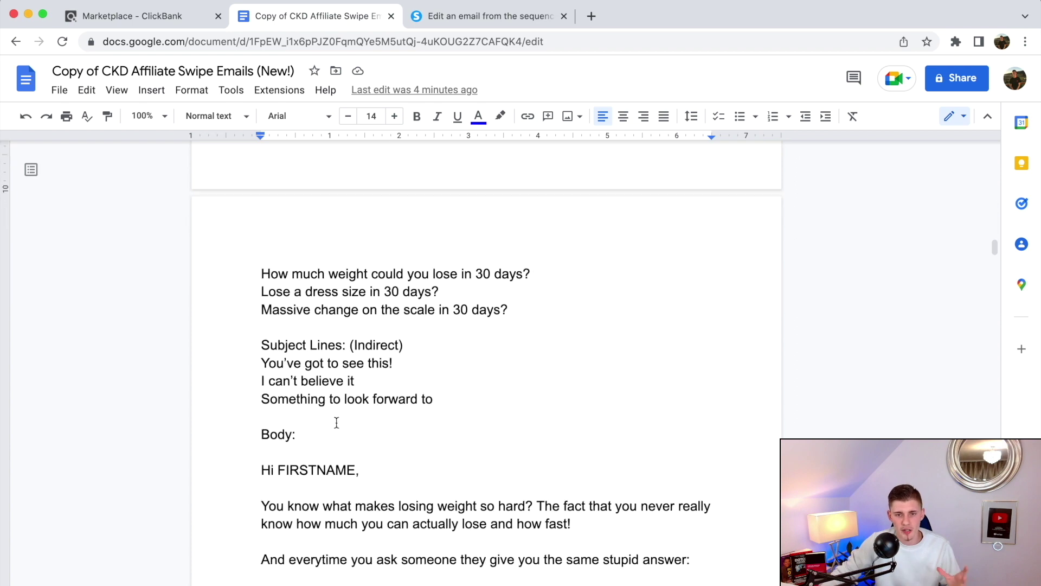
pyautogui.hotkey('ctrl', 'Tab')
pyautogui.scroll(-1, 305, 298)
pyautogui.scroll(1, 305, 297)
pyautogui.moveTo(145, 216); pyautogui.dragTo(54, 204)
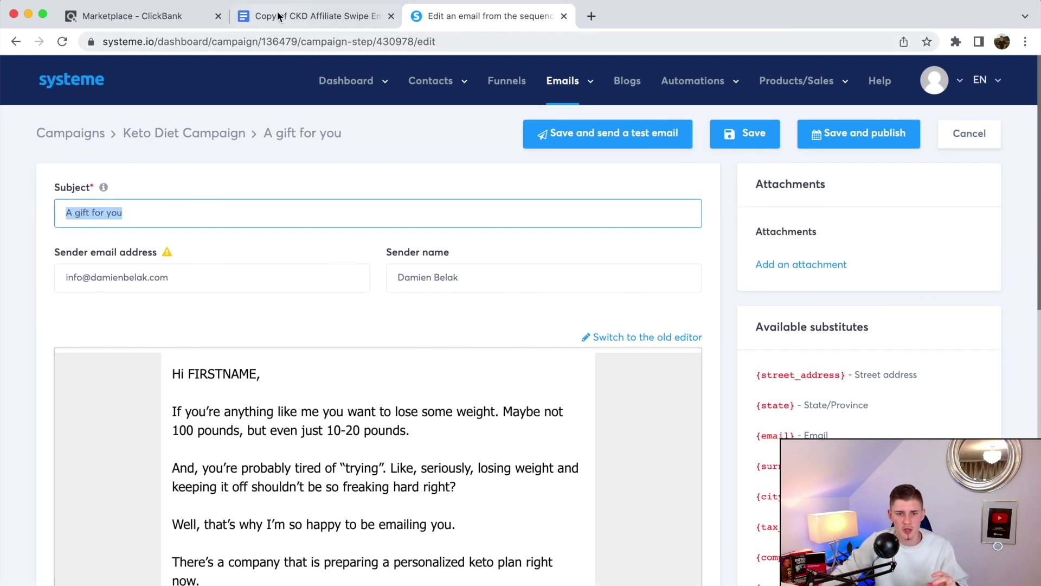
pyautogui.hotkey('ctrl', 'shift', 'Tab')
pyautogui.scroll(5, 372, 375)
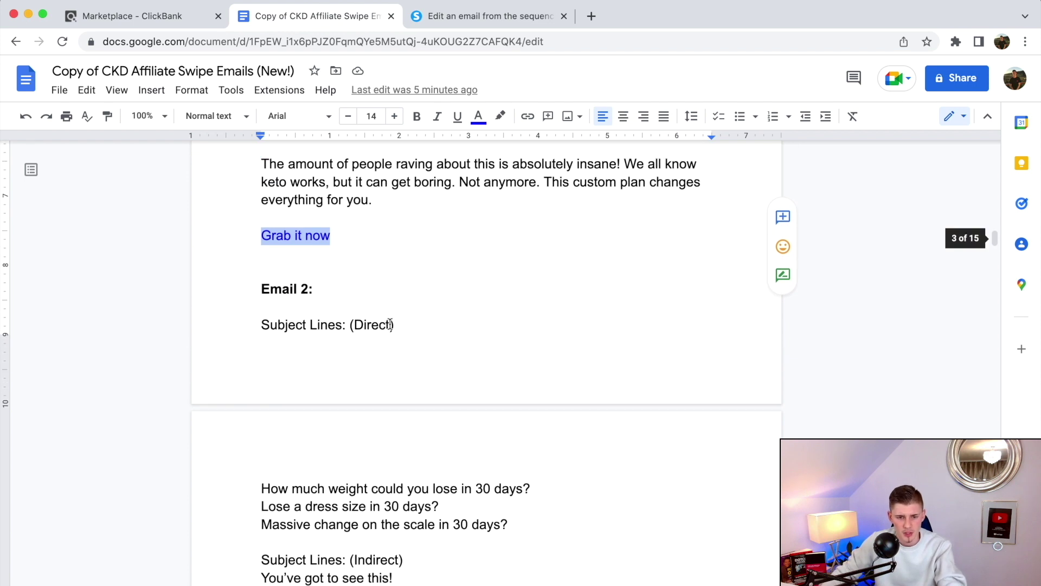
pyautogui.scroll(-4, 391, 324)
pyautogui.moveTo(261, 297); pyautogui.dragTo(535, 299)
pyautogui.hotkey('ctrl', 'c')
pyautogui.click(495, 15)
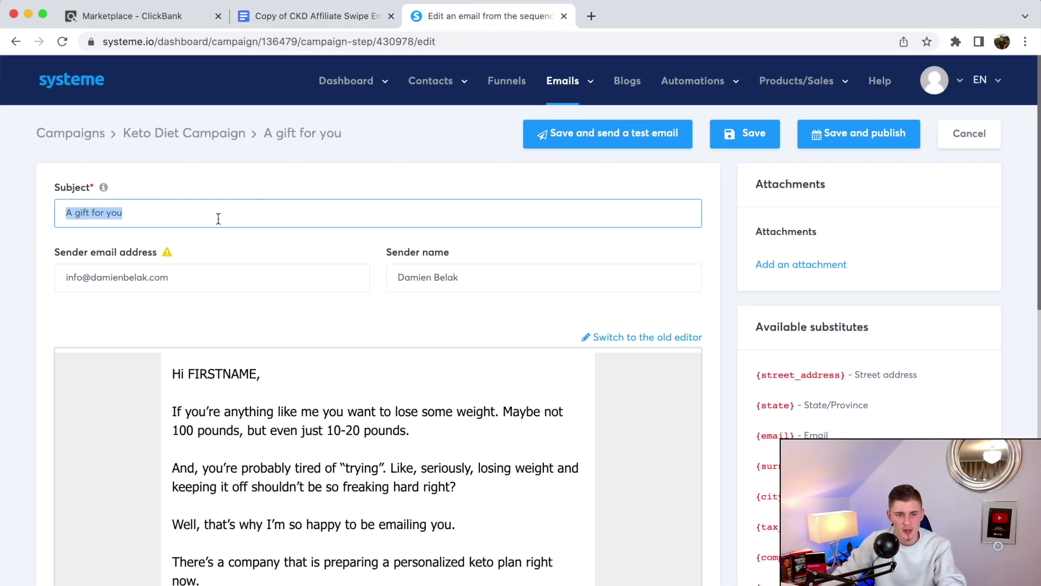
pyautogui.hotkey('ctrl', 'v')
# Open the duplicated email's body for editing and copy the whole Email 2 body, from greeting to PS, in the swipe document
pyautogui.click(329, 524)
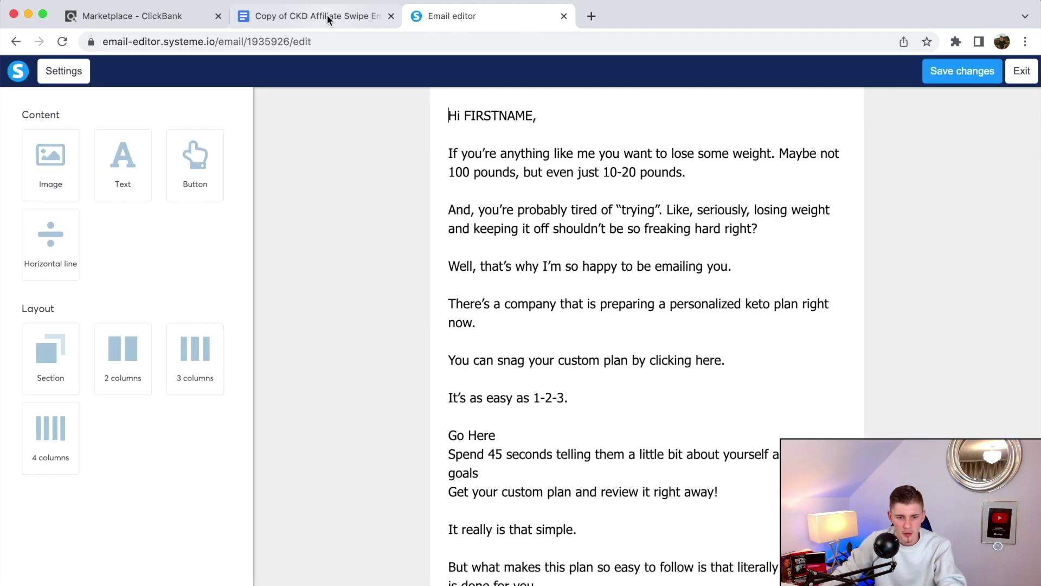
pyautogui.click(327, 15)
pyautogui.scroll(-4, 363, 291)
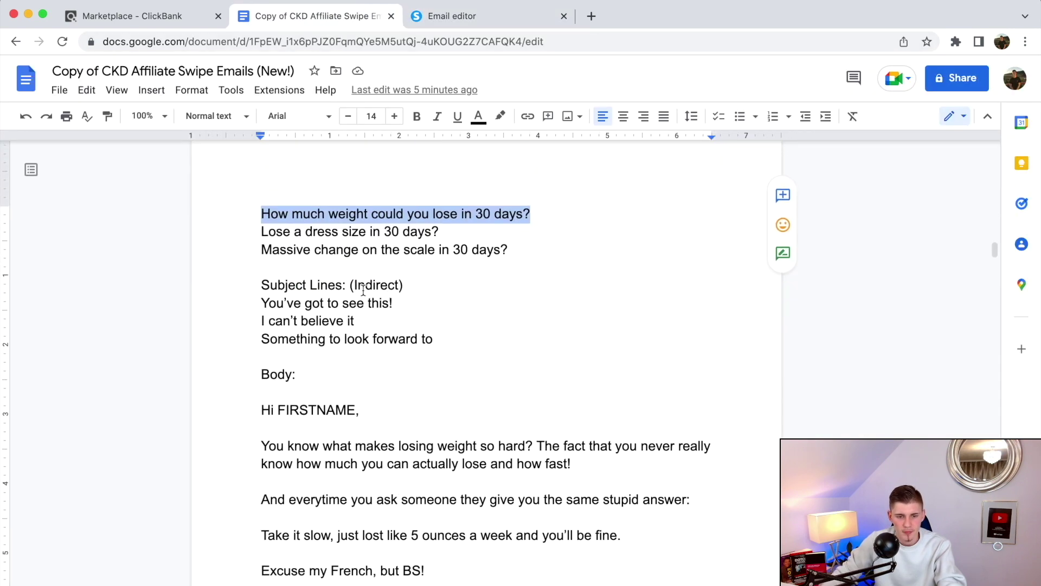
pyautogui.moveTo(265, 228); pyautogui.dragTo(414, 379)
pyautogui.scroll(-10, 515, 339)
pyautogui.scroll(-2, 516, 374)
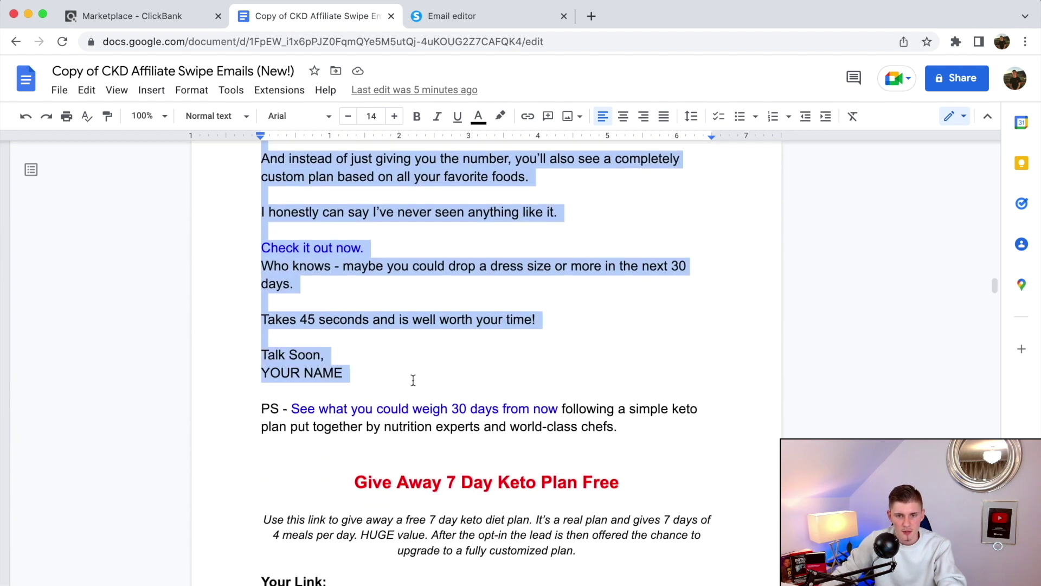
pyautogui.moveTo(655, 455); pyautogui.dragTo(259, 280)
pyautogui.scroll(6, 250, 382)
pyautogui.scroll(6, 262, 365)
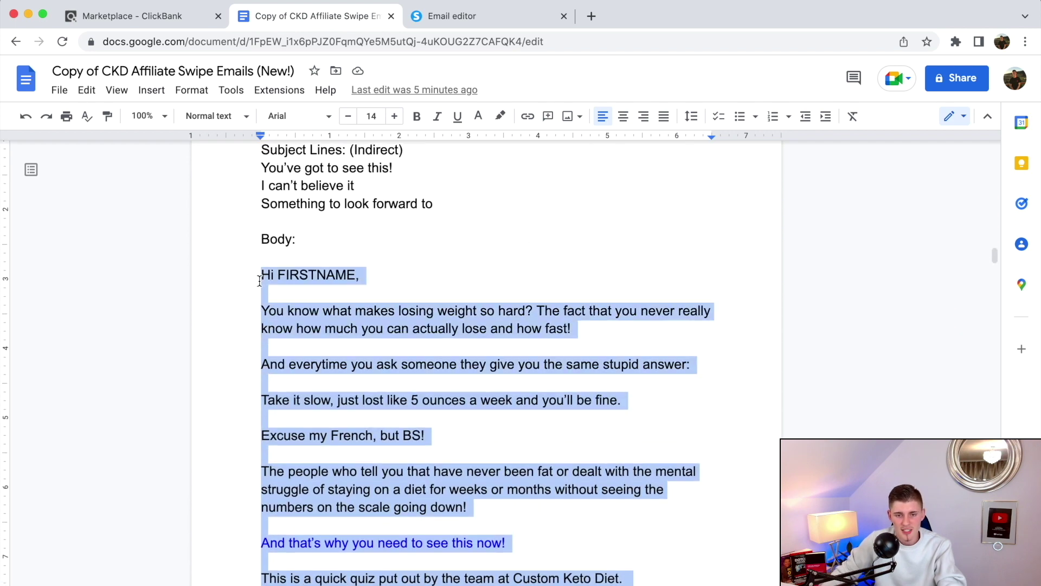
# Replace the duplicated email's body with the copied Email 2 text, save the changes and exit the email editor
pyautogui.click(443, 20)
pyautogui.click(673, 281)
pyautogui.hotkey('ctrl', 'a')
pyautogui.hotkey('ctrl', 'v')
pyautogui.scroll(-4, 670, 274)
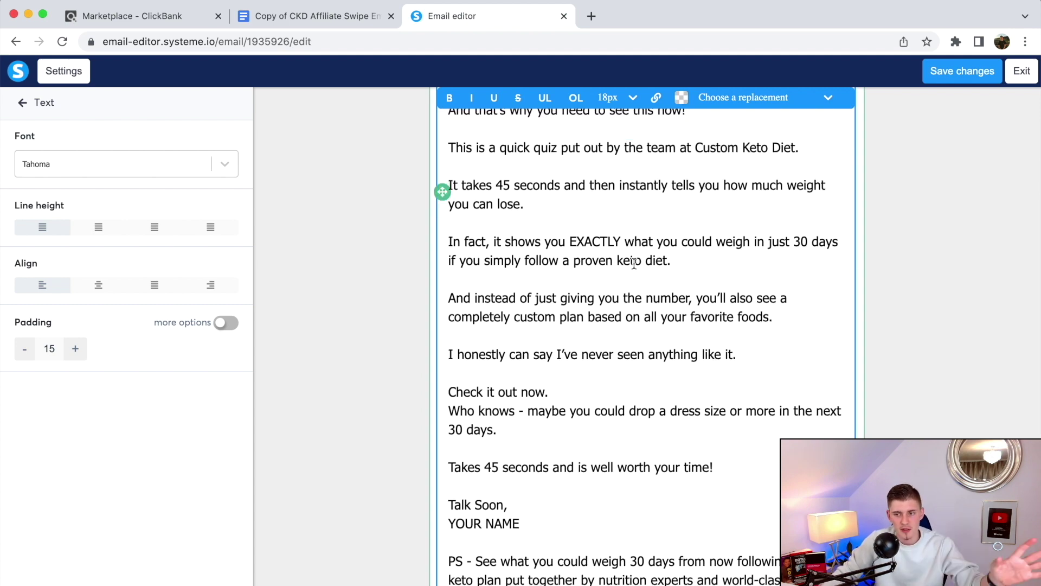
pyautogui.click(955, 78)
pyautogui.click(1021, 71)
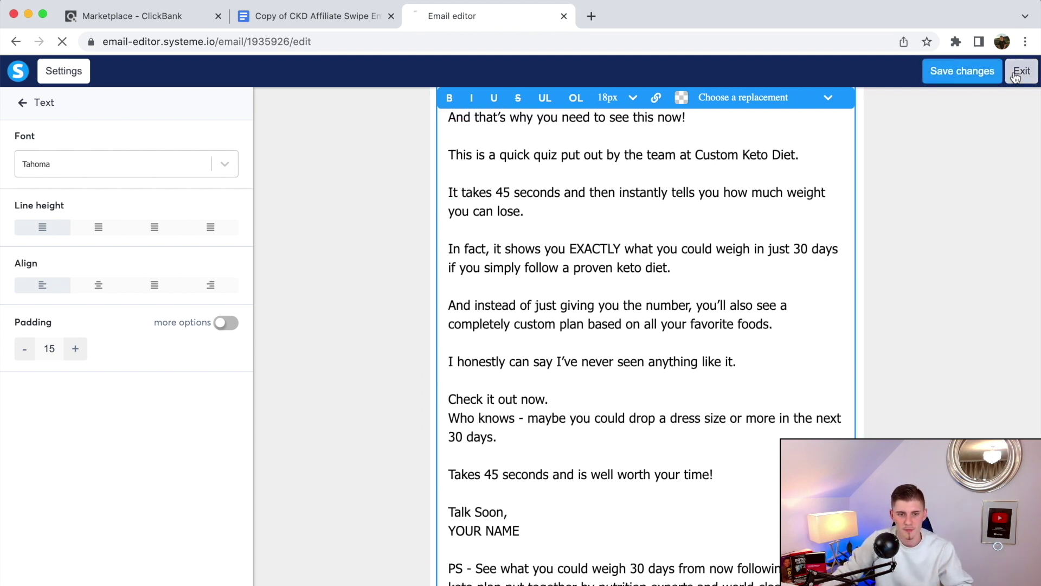
# Copy "How much weight could you lose in 30 days?" from the swipe document and set it as the duplicated email's subject
pyautogui.click(318, 16)
pyautogui.scroll(5, 308, 298)
pyautogui.scroll(3, 308, 298)
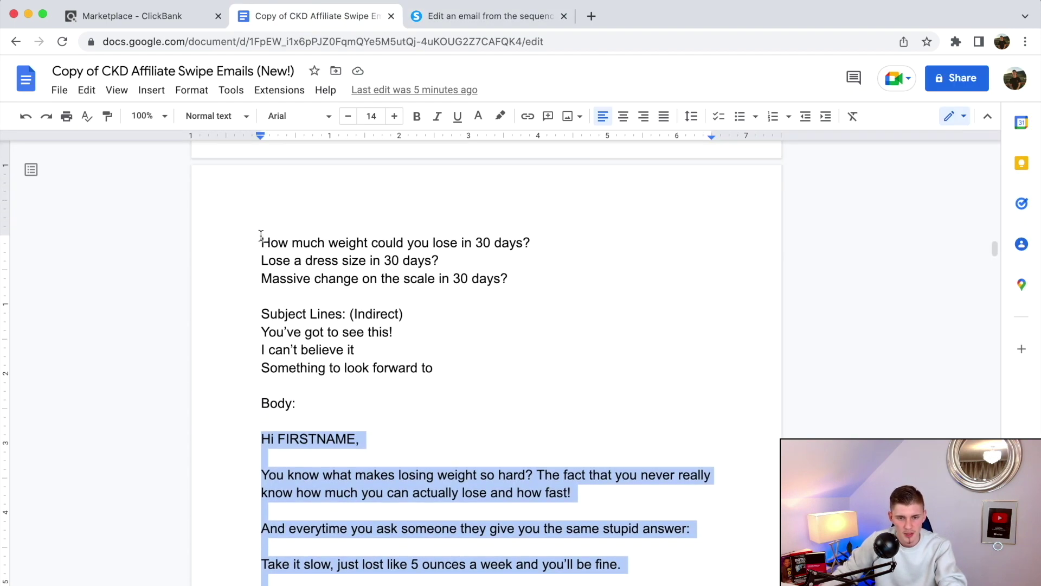
pyautogui.moveTo(266, 350)
pyautogui.mouseDown()
pyautogui.moveTo(530, 350)
pyautogui.moveTo(261, 342)
pyautogui.mouseUp()
pyautogui.press('super+c')
pyautogui.click(412, 16)
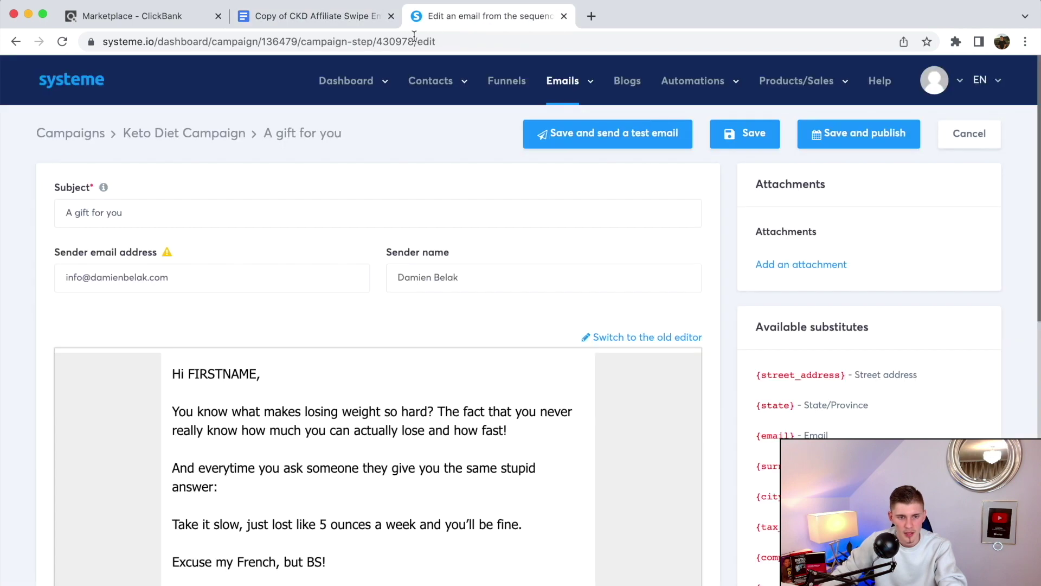
pyautogui.tripleClick(167, 225)
pyautogui.press('super+v')
pyautogui.click(308, 312)
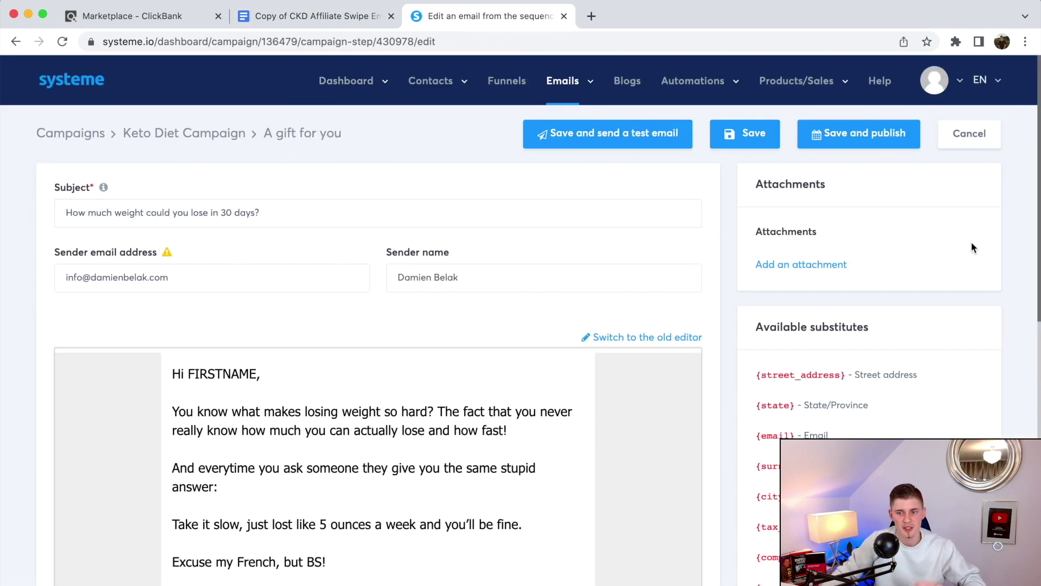
# Publish the second email with a delay of 1 day after "A gift for you"
pyautogui.click(854, 140)
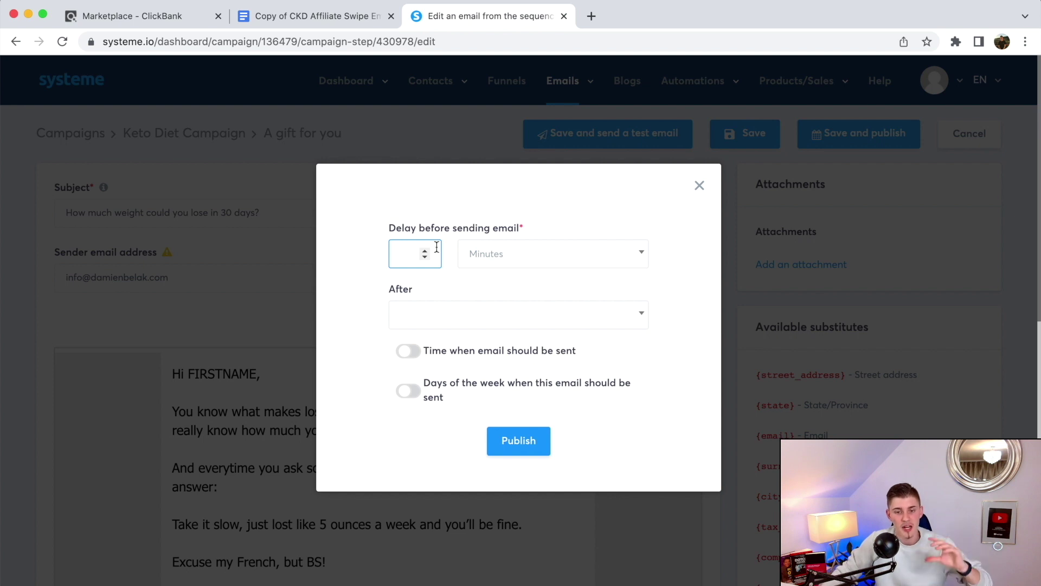
pyautogui.write('1')
pyautogui.click(507, 253)
pyautogui.click(486, 332)
pyautogui.click(426, 324)
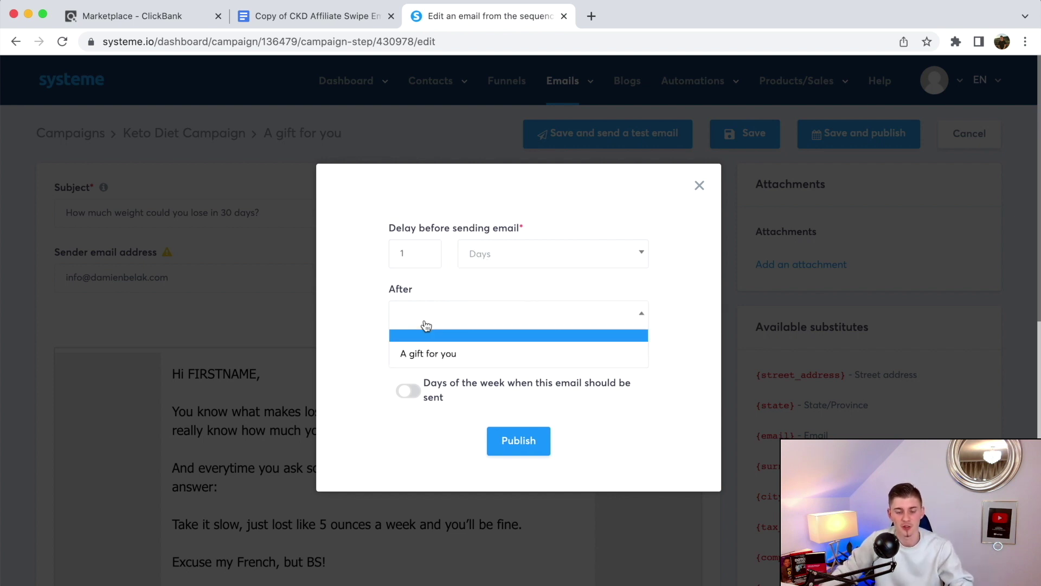
pyautogui.click(451, 355)
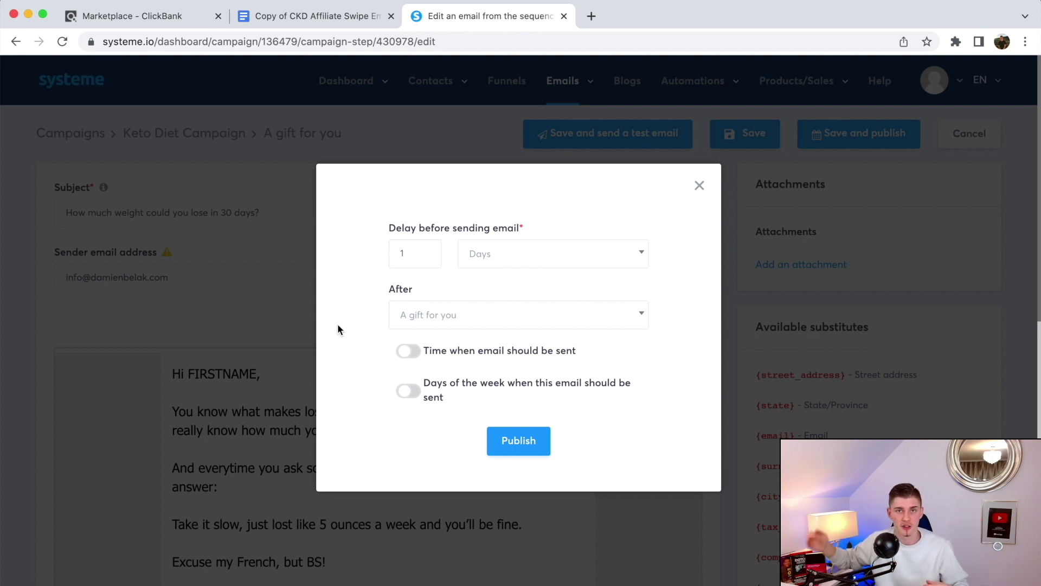
pyautogui.click(508, 453)
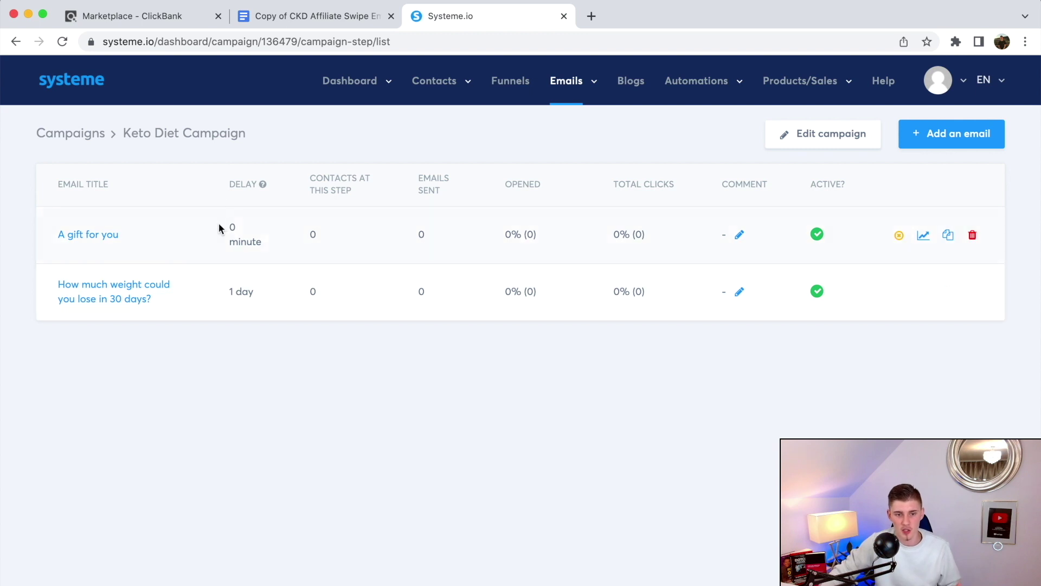
# Review the campaign's email delays and look through the swipe document for more emails after Email 2
pyautogui.moveTo(225, 283); pyautogui.dragTo(254, 293)
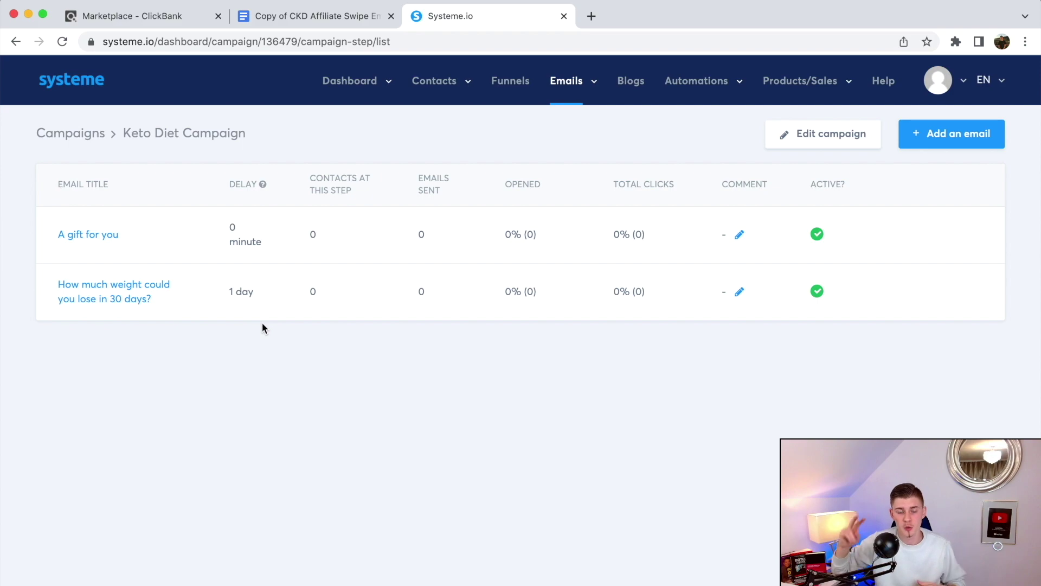
pyautogui.click(306, 16)
pyautogui.scroll(-10, 481, 259)
pyautogui.scroll(-15, 480, 260)
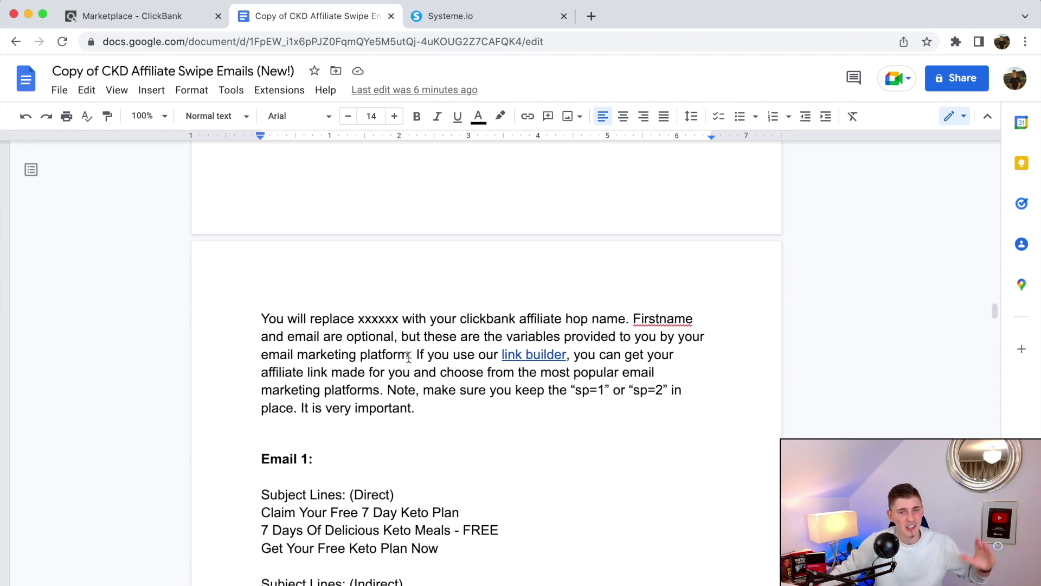
pyautogui.click(135, 16)
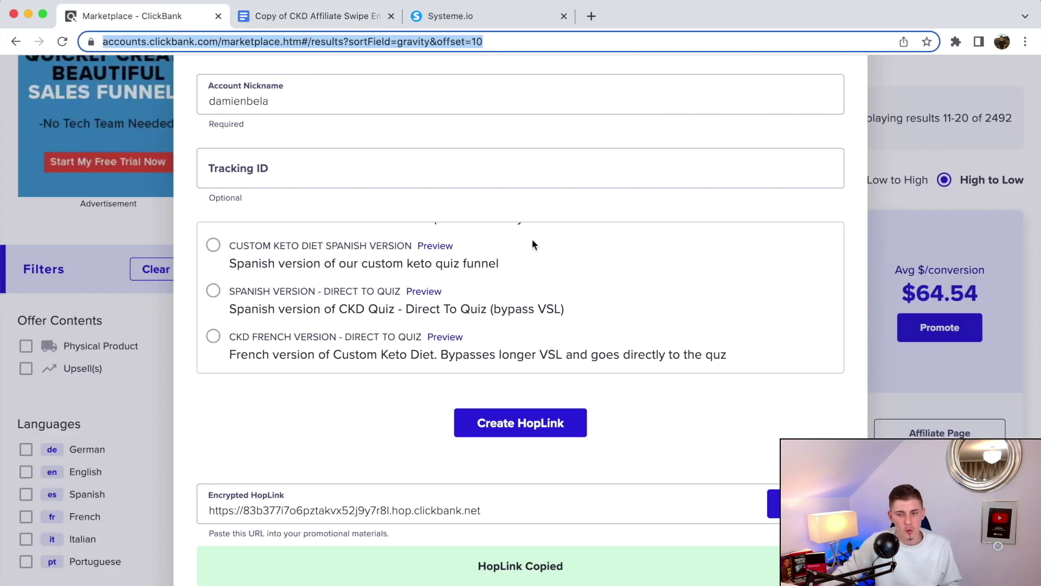
pyautogui.click(990, 353)
pyautogui.click(362, 24)
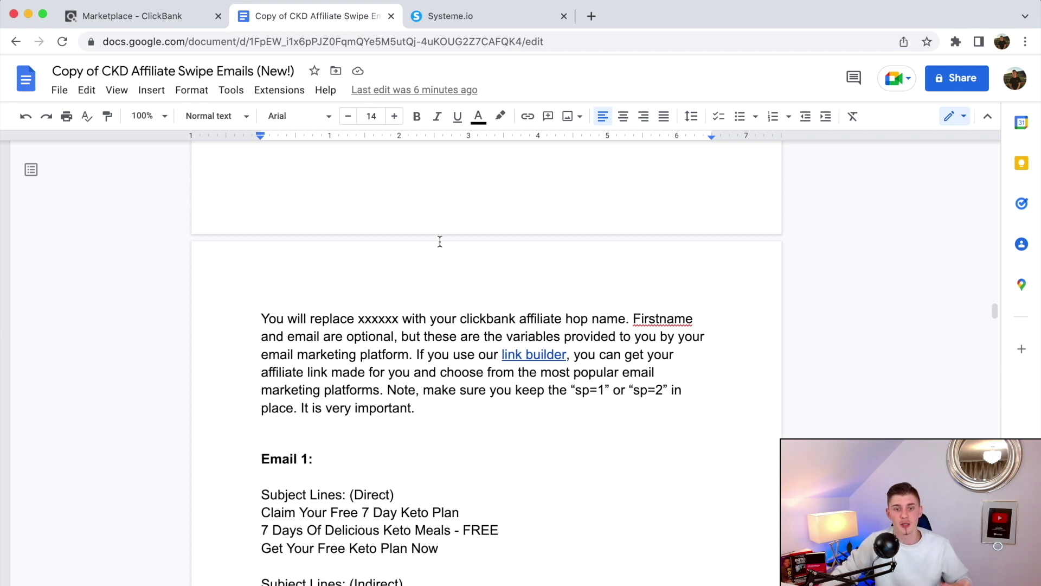
# Open the Keto Diet Custom Funnel in Systeme.io and preview its Thank You / Download Page
pyautogui.click(438, 18)
pyautogui.moveTo(382, 85)
pyautogui.click(510, 82)
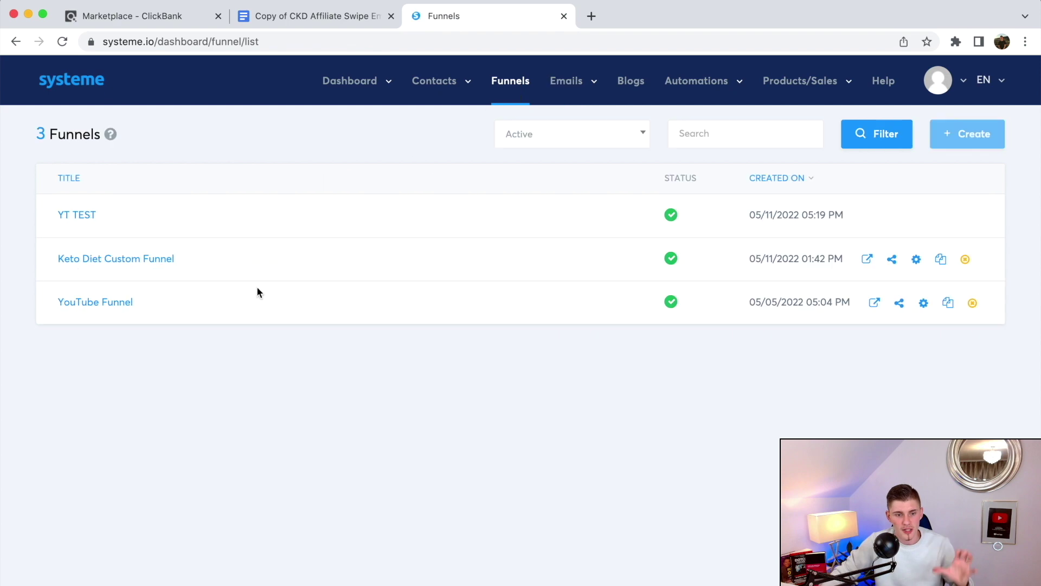
pyautogui.click(145, 260)
pyautogui.click(149, 280)
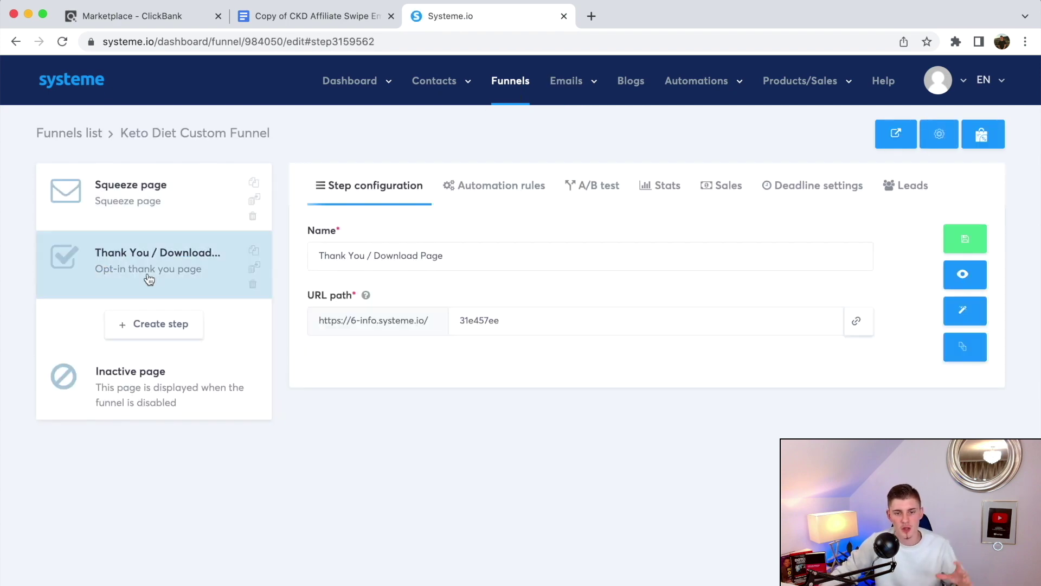
pyautogui.click(965, 272)
pyautogui.scroll(-1, 526, 244)
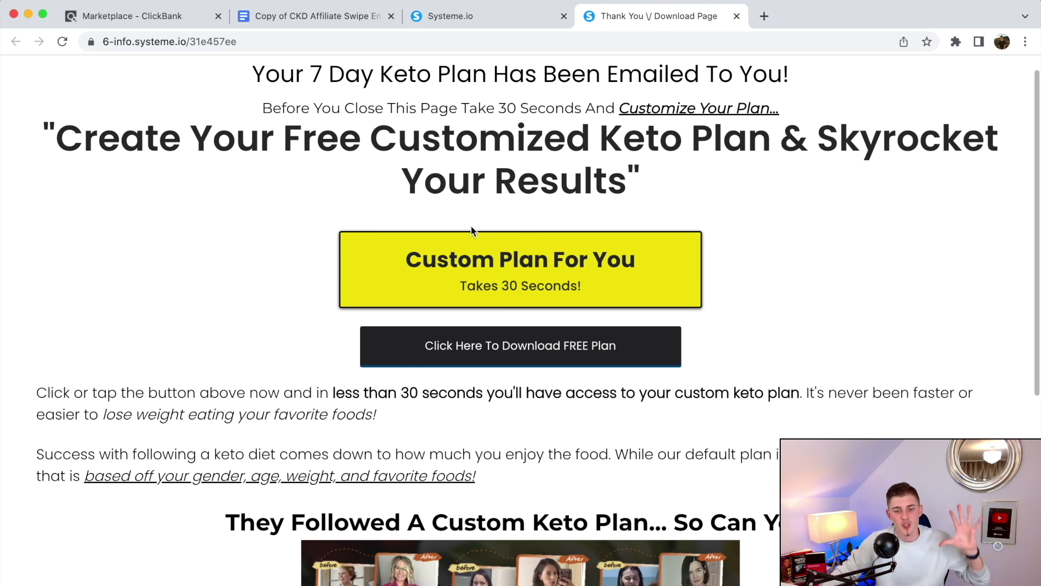
# Test the free plan download link, look through the 7-Day Meal Plan PDF and close it
pyautogui.click(500, 355)
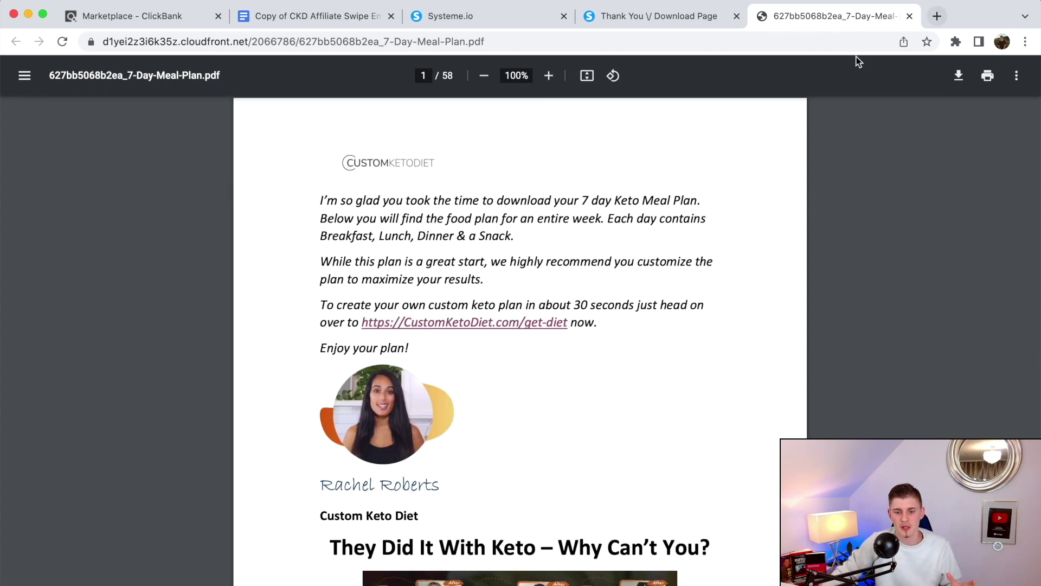
pyautogui.scroll(-20, 698, 216)
pyautogui.click(909, 16)
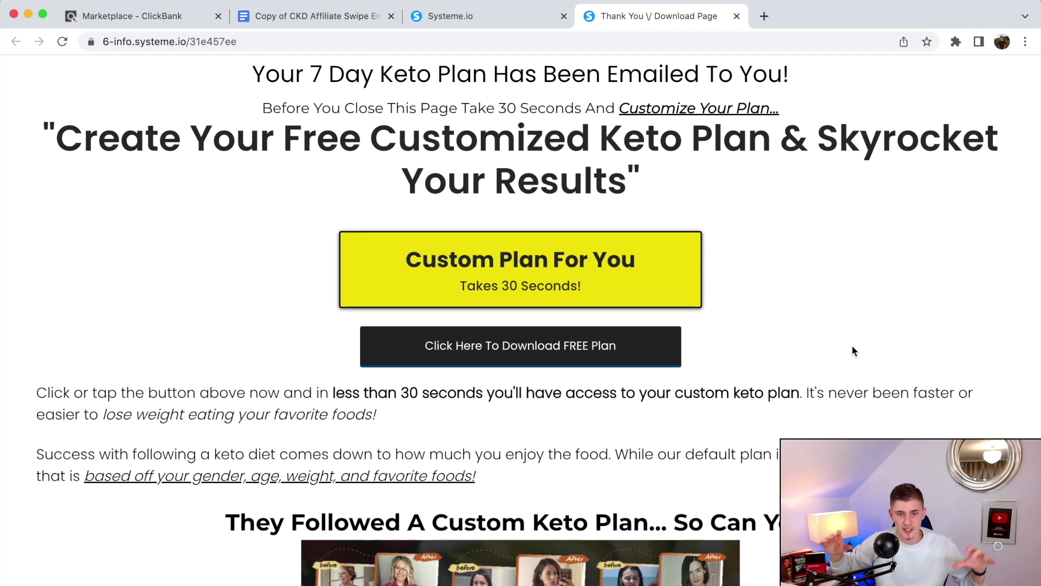
# Delete the existing form-subscription automation rule from the funnel's Squeeze page
pyautogui.click(483, 18)
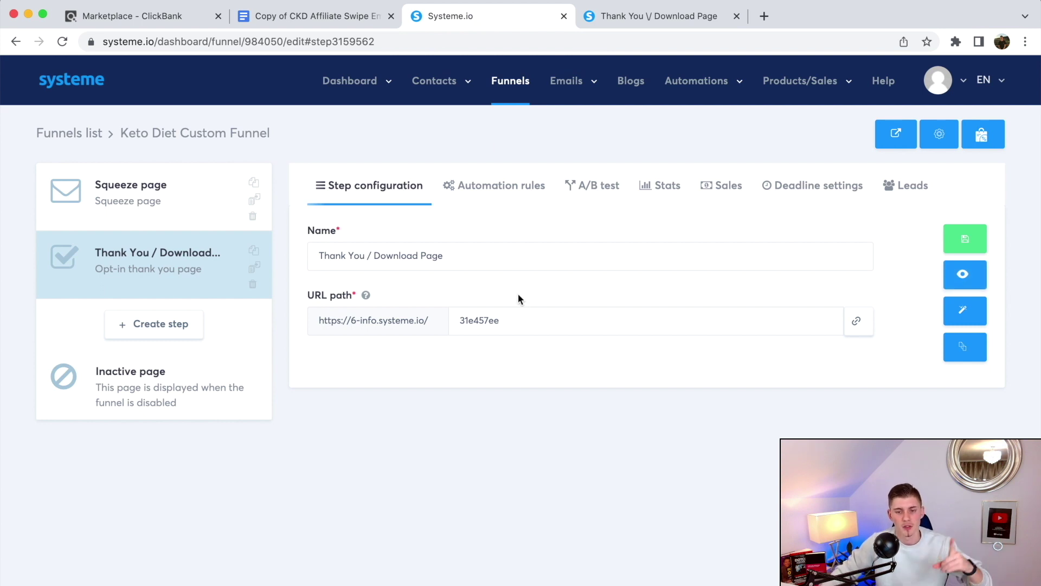
pyautogui.click(187, 199)
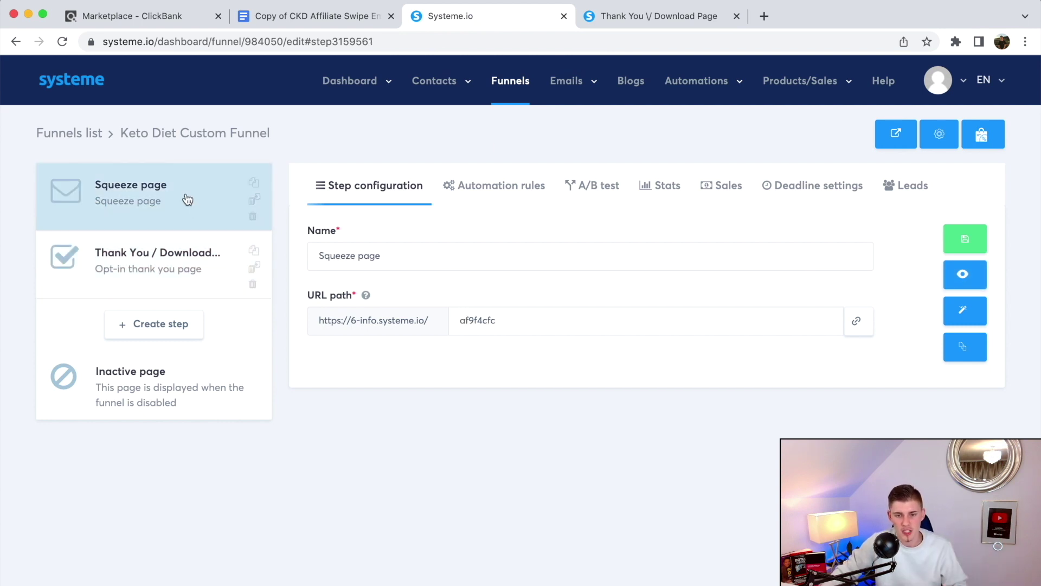
pyautogui.click(508, 190)
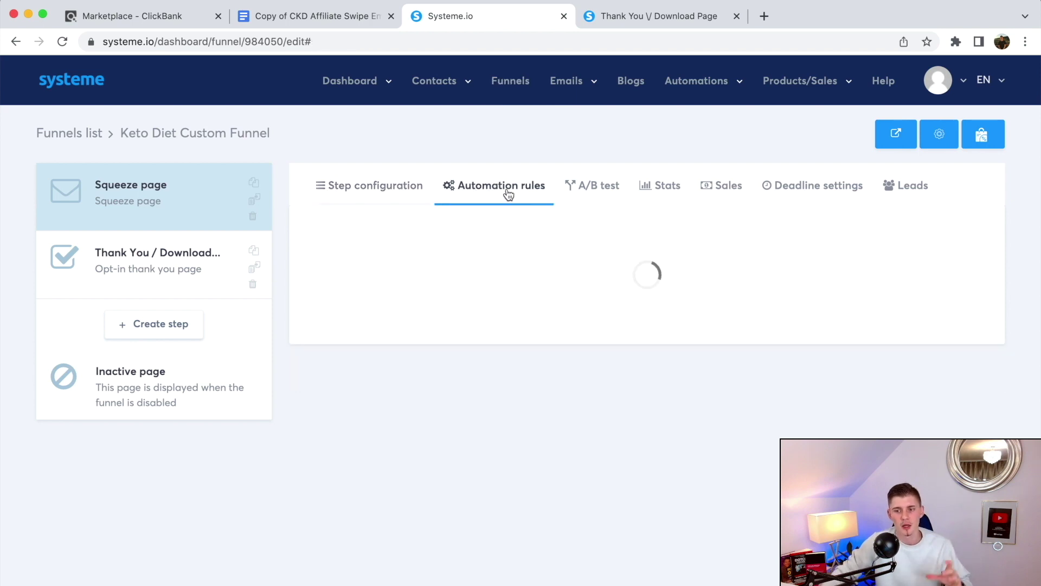
pyautogui.click(959, 299)
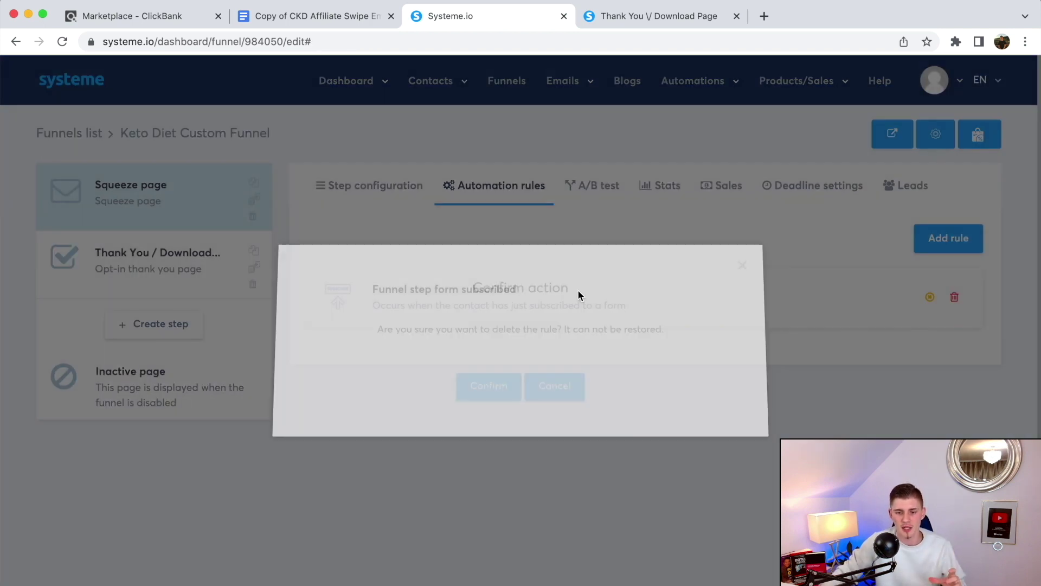
pyautogui.click(490, 392)
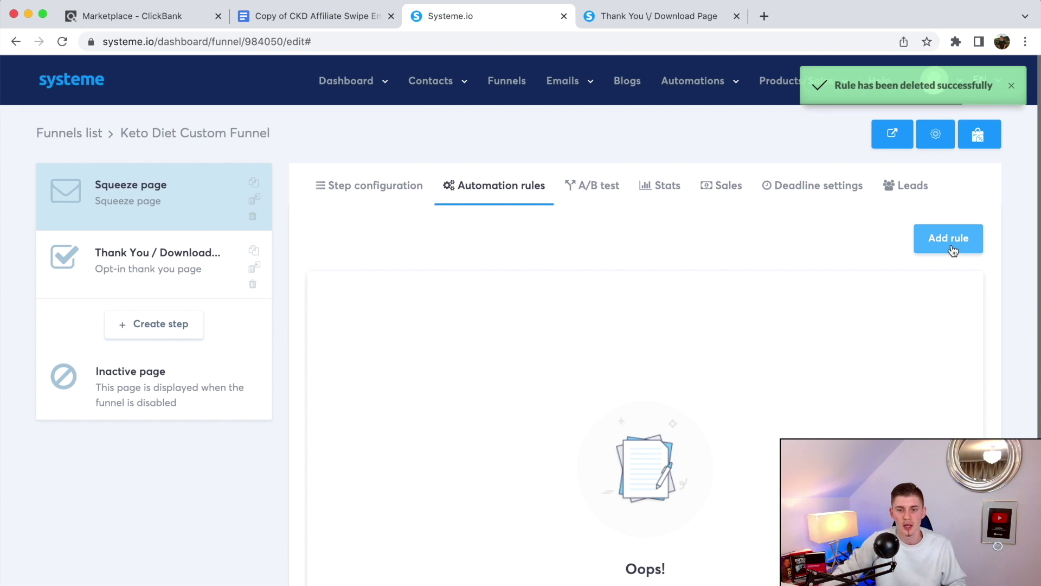
# Add and save a Squeeze page rule that subscribes contacts to the Keto Diet Campaign when they subscribe to the funnel step form
pyautogui.click(953, 248)
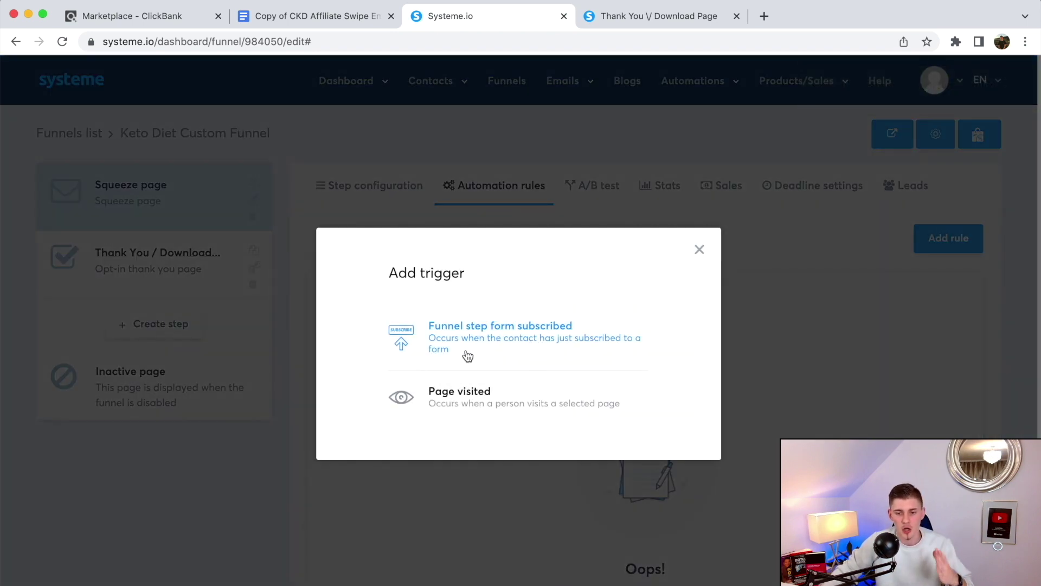
pyautogui.click(494, 354)
pyautogui.click(806, 255)
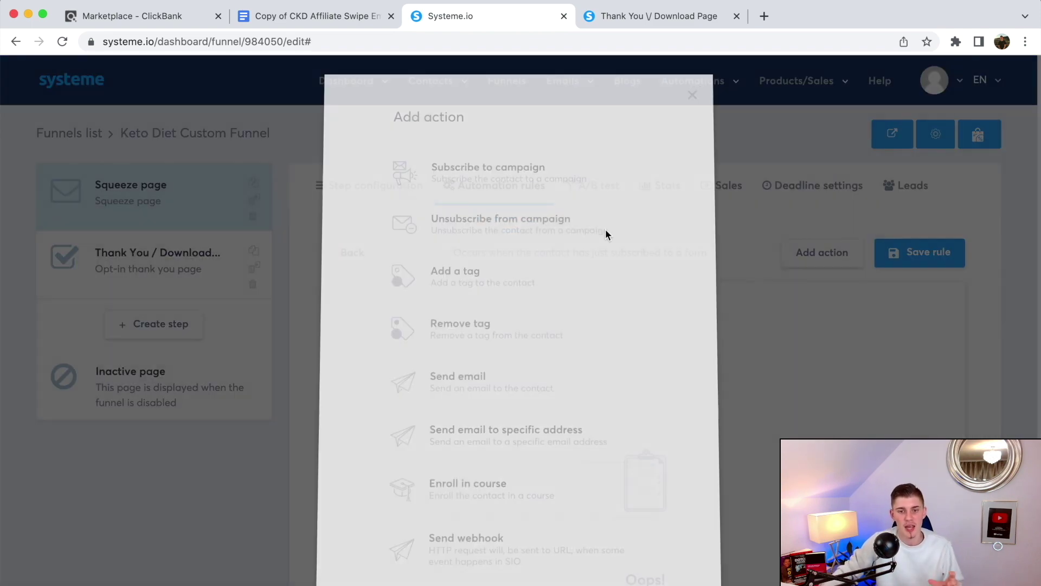
pyautogui.click(484, 188)
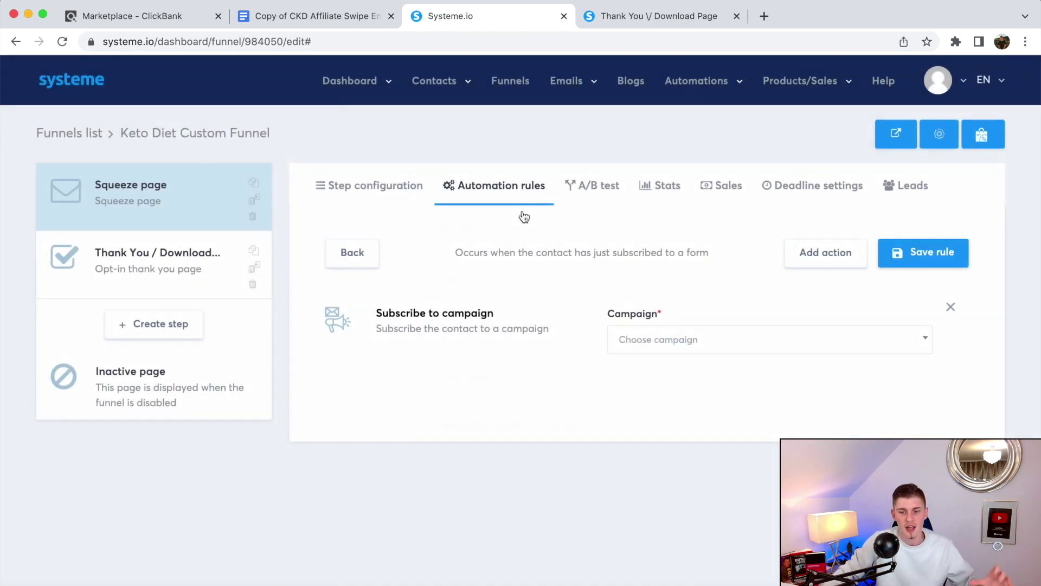
pyautogui.click(678, 339)
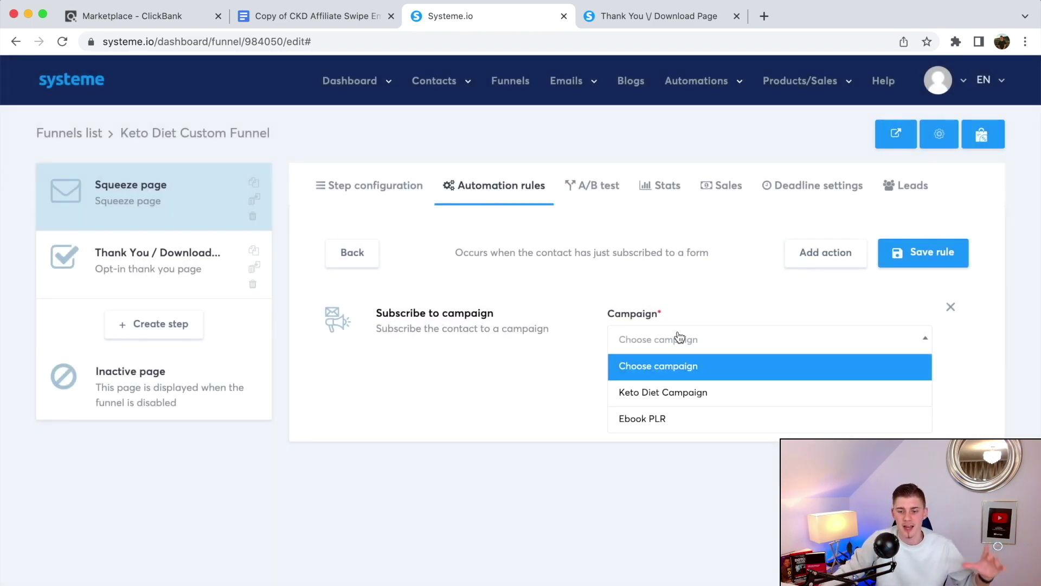
pyautogui.click(681, 398)
pyautogui.click(924, 260)
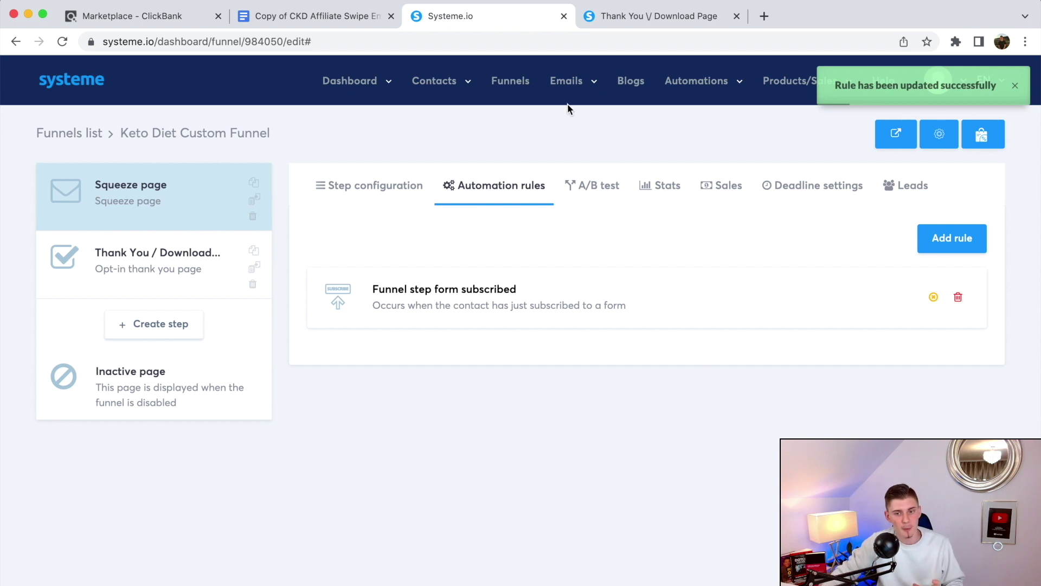
# Open the Keto Diet Campaign and review its emails and their delays
pyautogui.moveTo(553, 91)
pyautogui.click(564, 131)
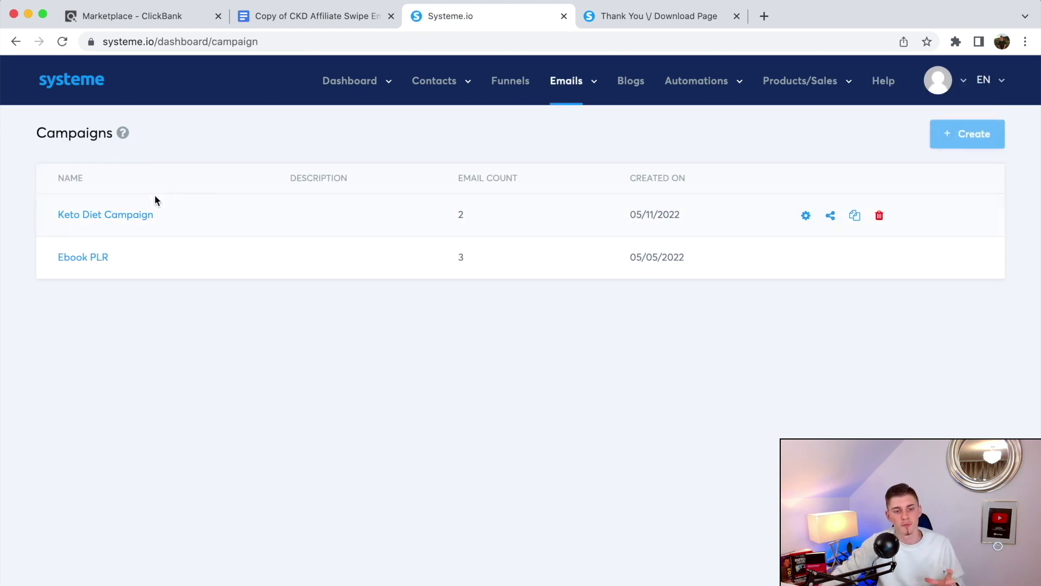
pyautogui.click(123, 212)
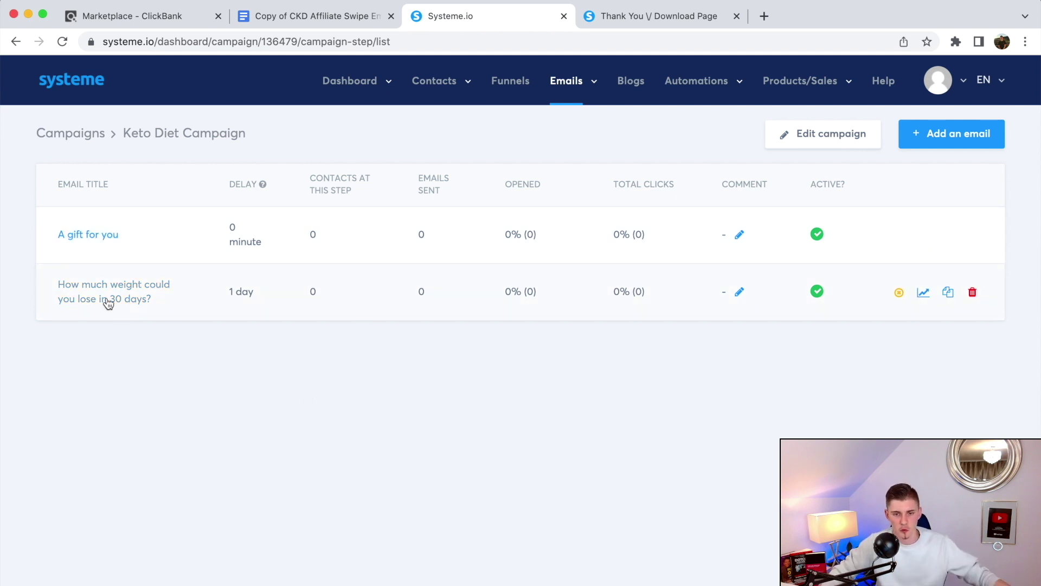
pyautogui.click(504, 83)
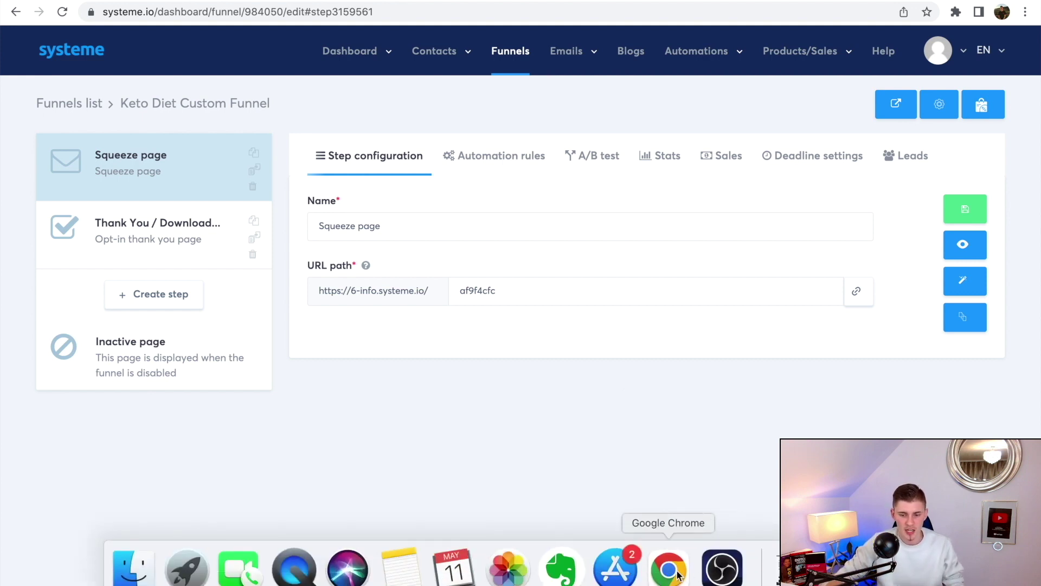
pyautogui.rightClick(669, 567)
pyautogui.click(730, 442)
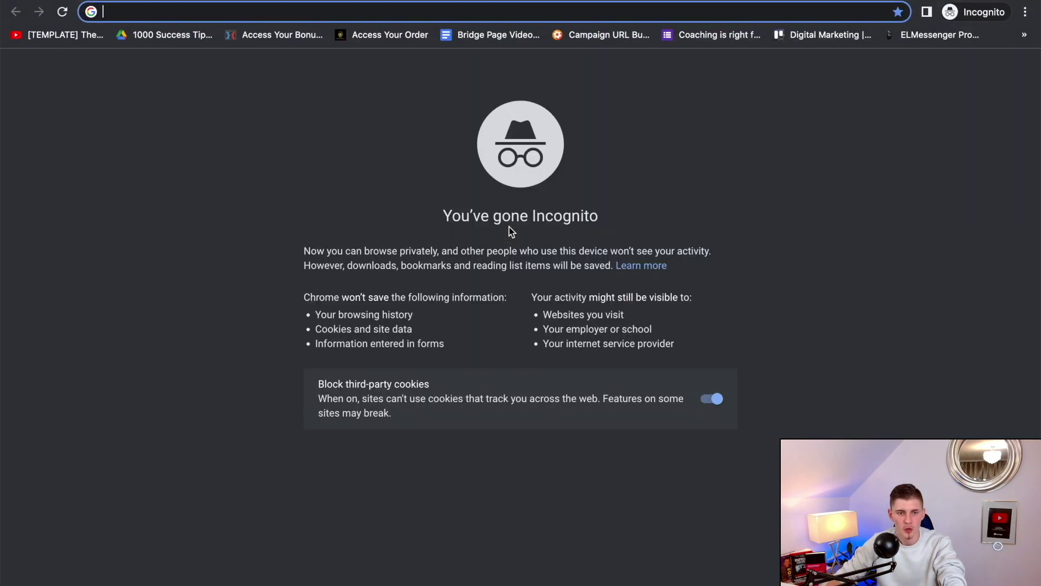
pyautogui.write('https://6-info.systeme.io/af9f4cfc')
pyautogui.press('Return')
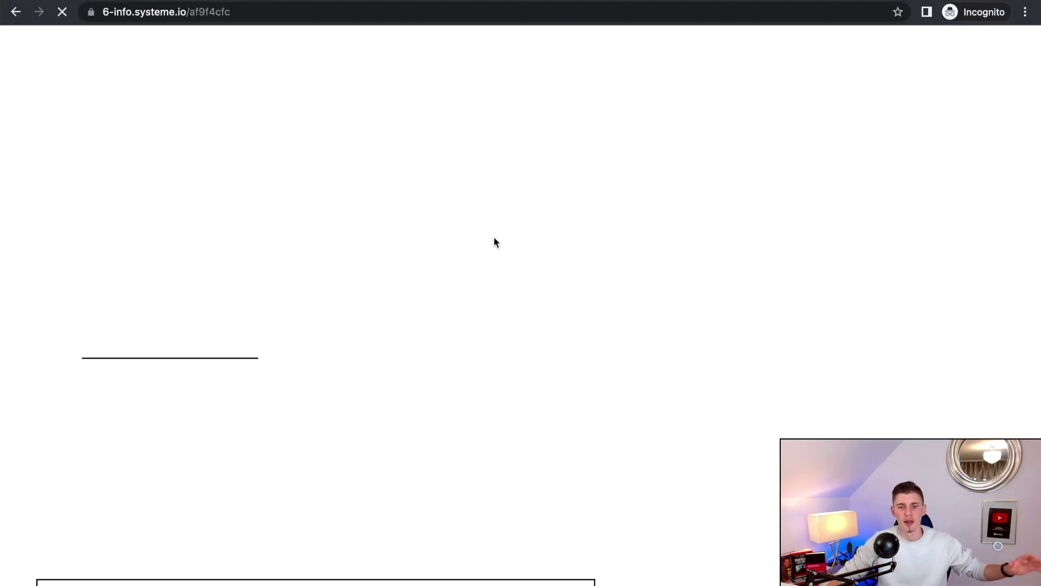
# Dismiss the opt-in pop-up, review the live Squeeze page's content and return to the funnel's step configuration
pyautogui.scroll(-4, 493, 236)
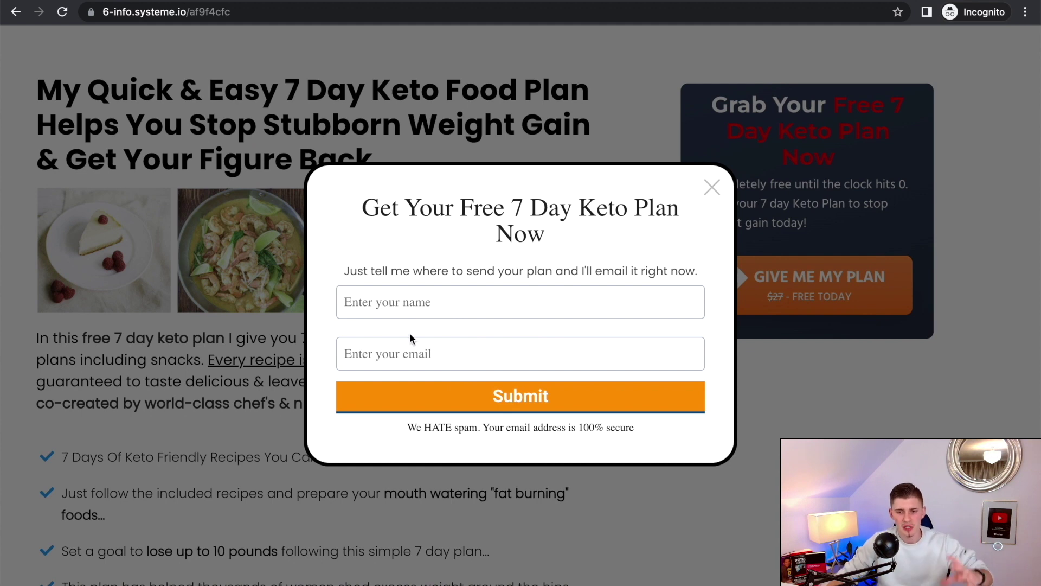
pyautogui.click(717, 187)
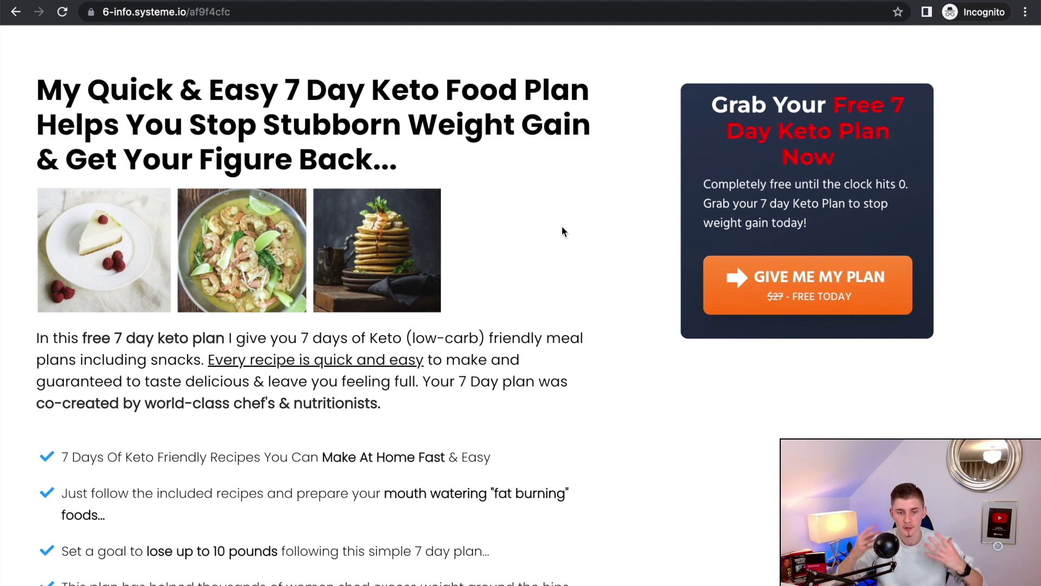
pyautogui.scroll(-4, 561, 225)
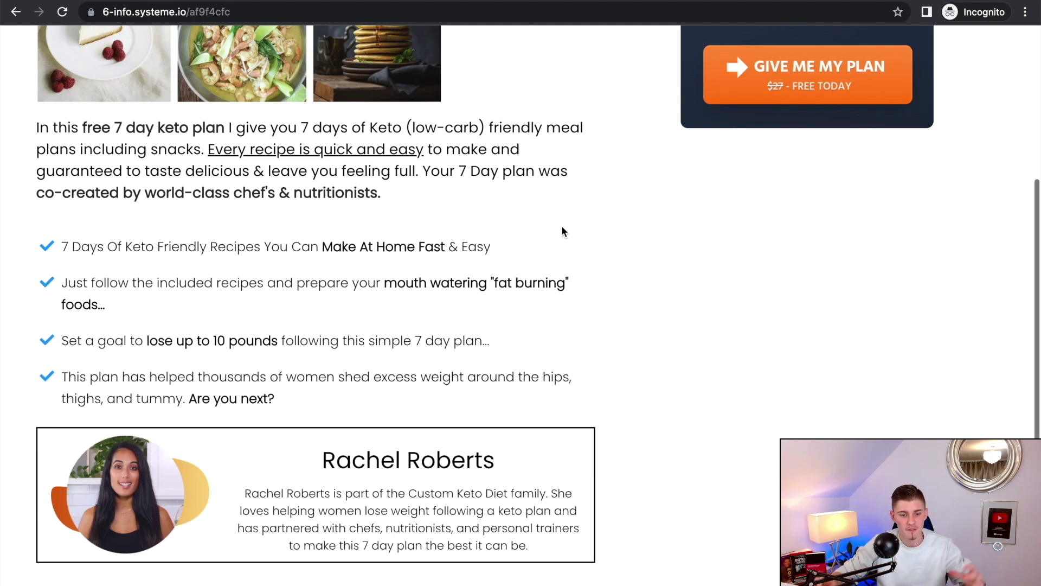
pyautogui.scroll(4, 561, 226)
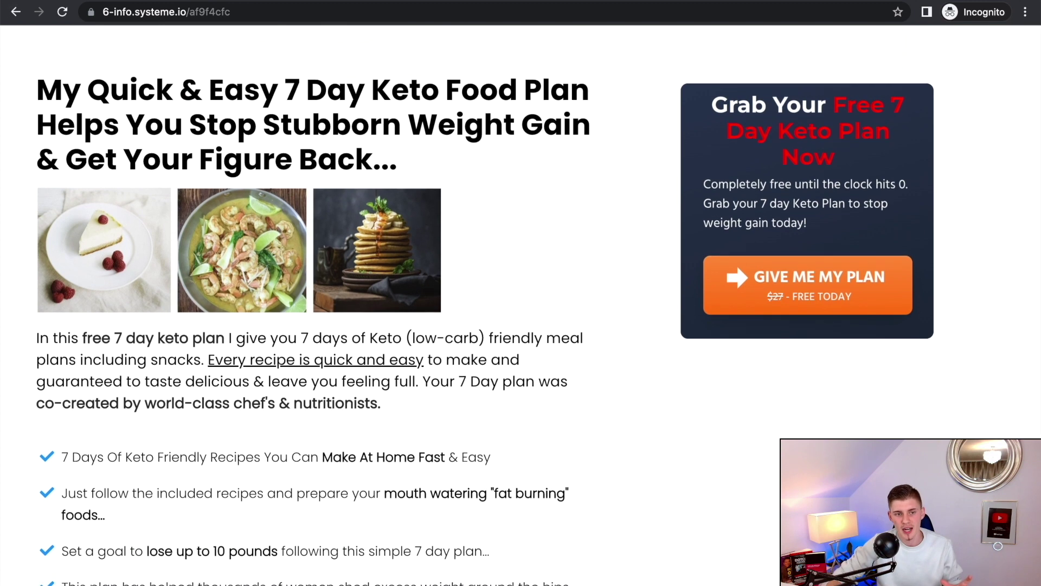
pyautogui.press('super+Tab')
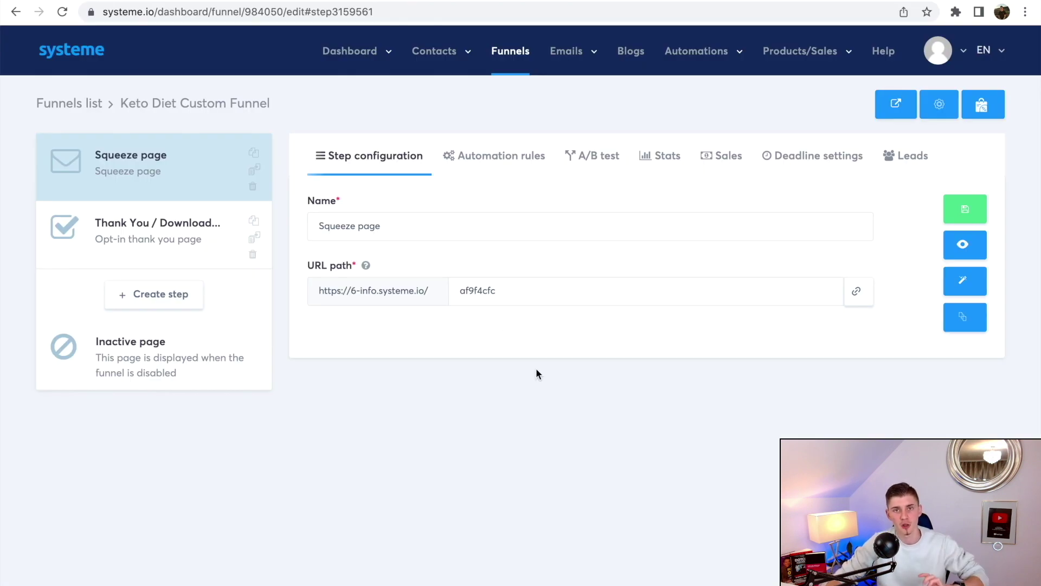
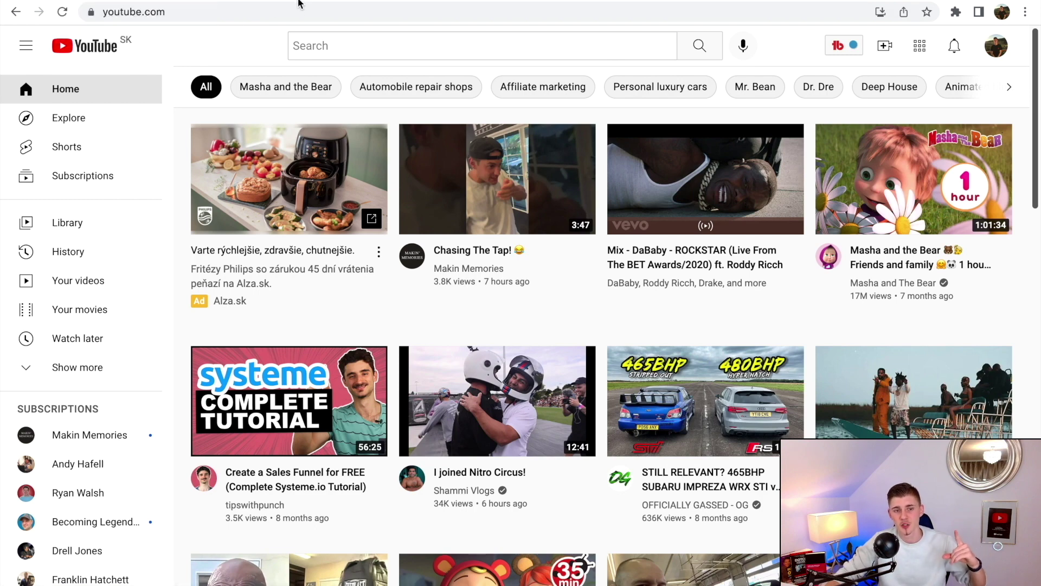
# Return to the Custom Keto Diet affiliate resources page and browse the downloadable promotional videos
pyautogui.click(16, 11)
pyautogui.click(24, 18)
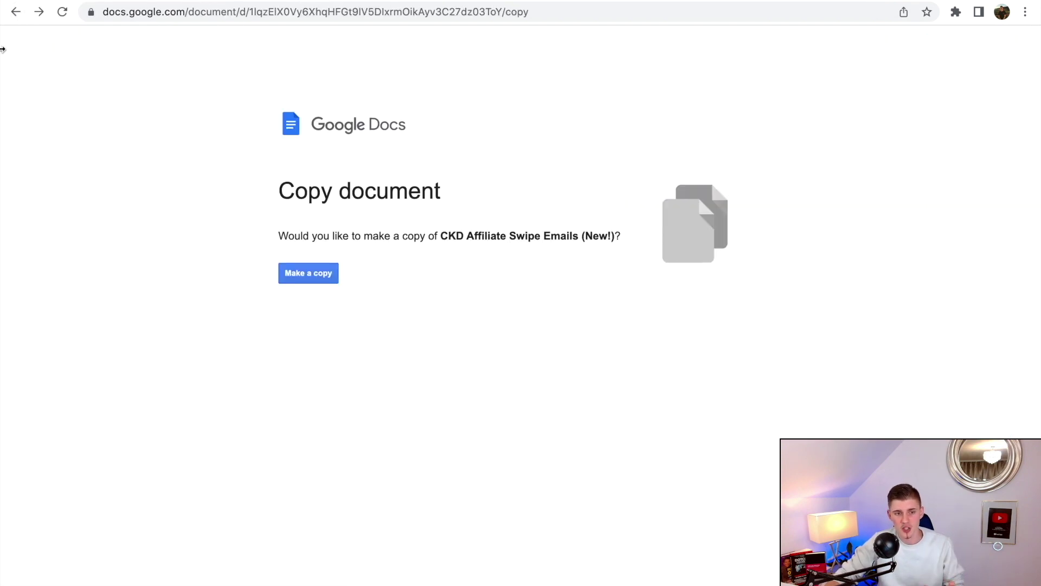
pyautogui.click(16, 12)
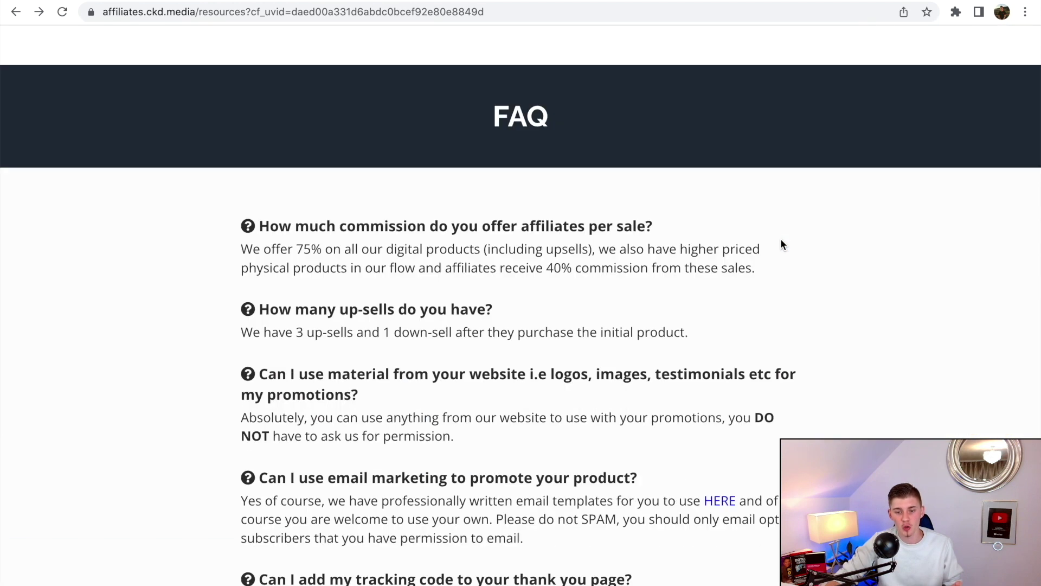
pyautogui.scroll(15, 780, 240)
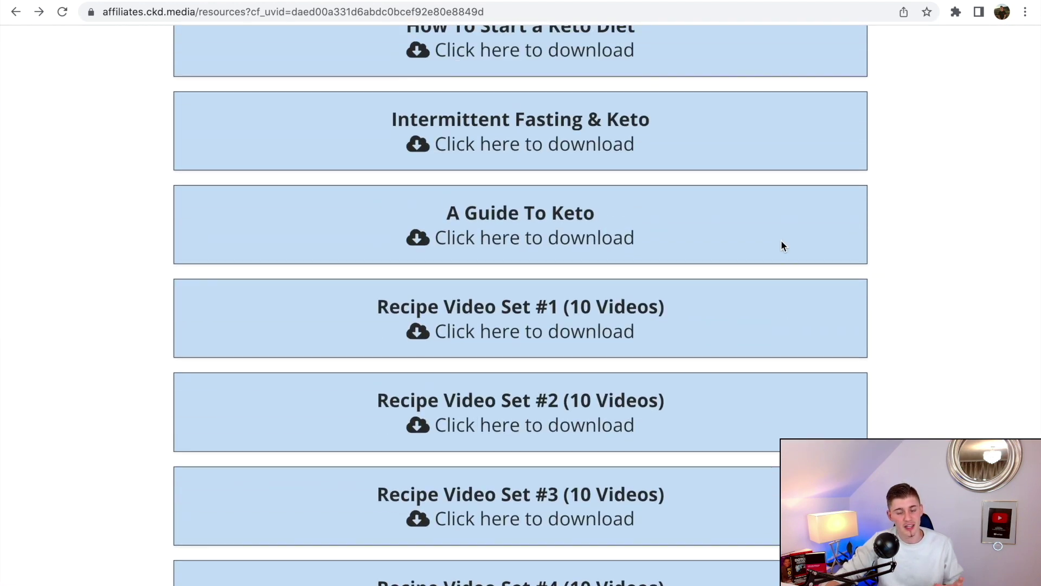
pyautogui.scroll(5, 781, 246)
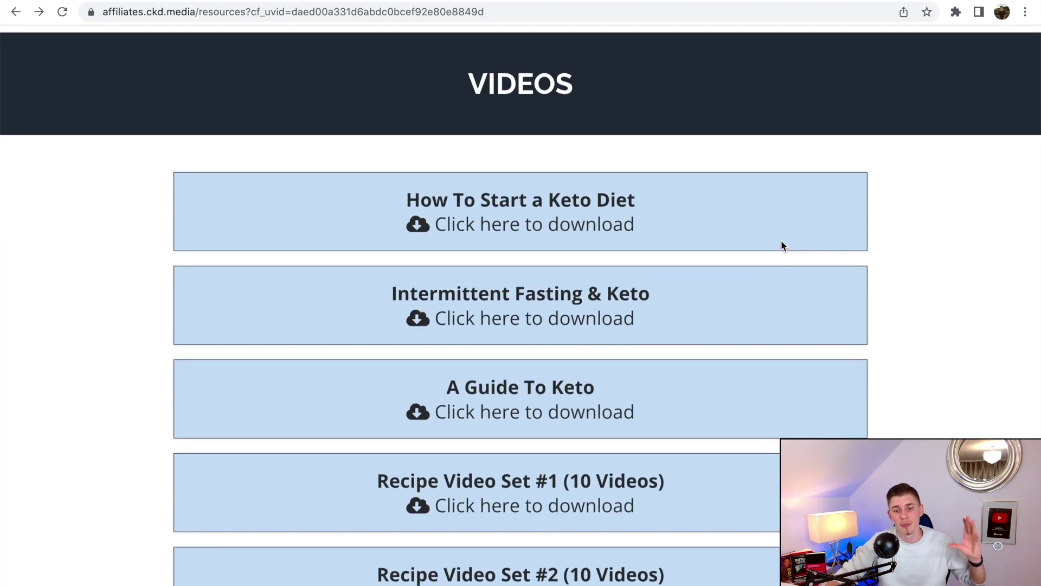
pyautogui.scroll(1, 782, 246)
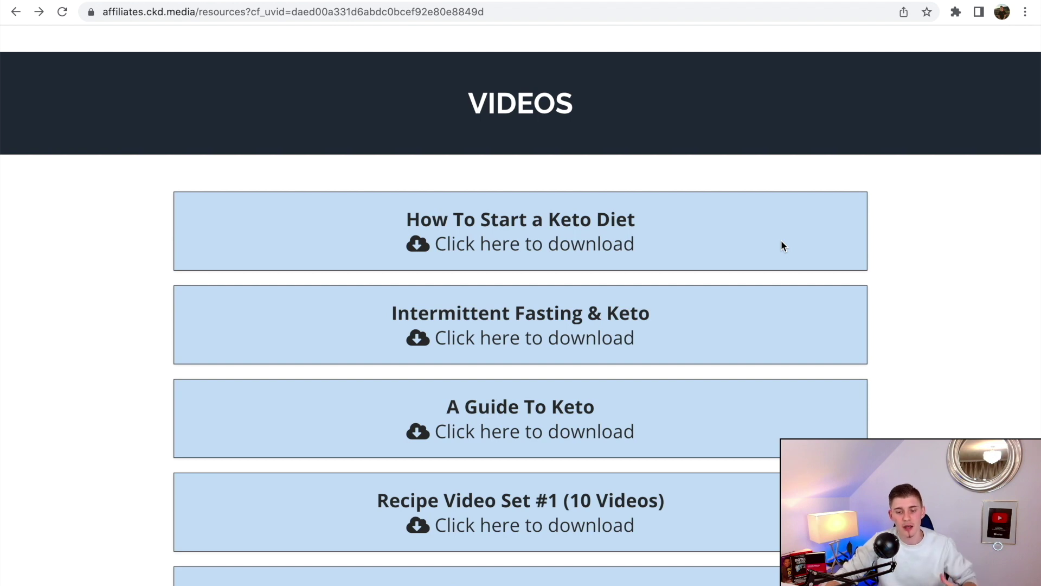
pyautogui.scroll(-2, 783, 246)
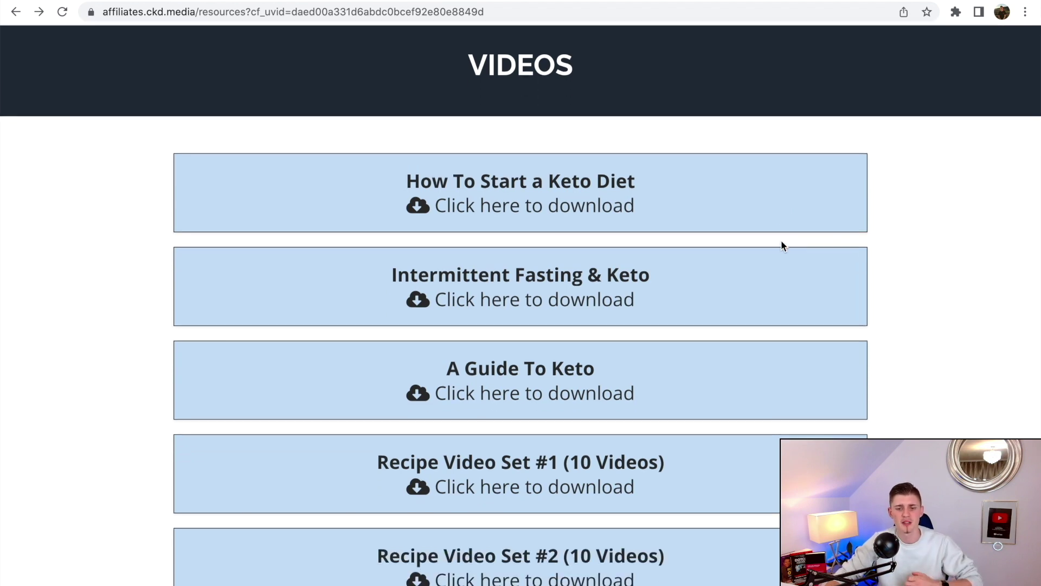
pyautogui.scroll(-5, 782, 246)
pyautogui.scroll(4, 782, 246)
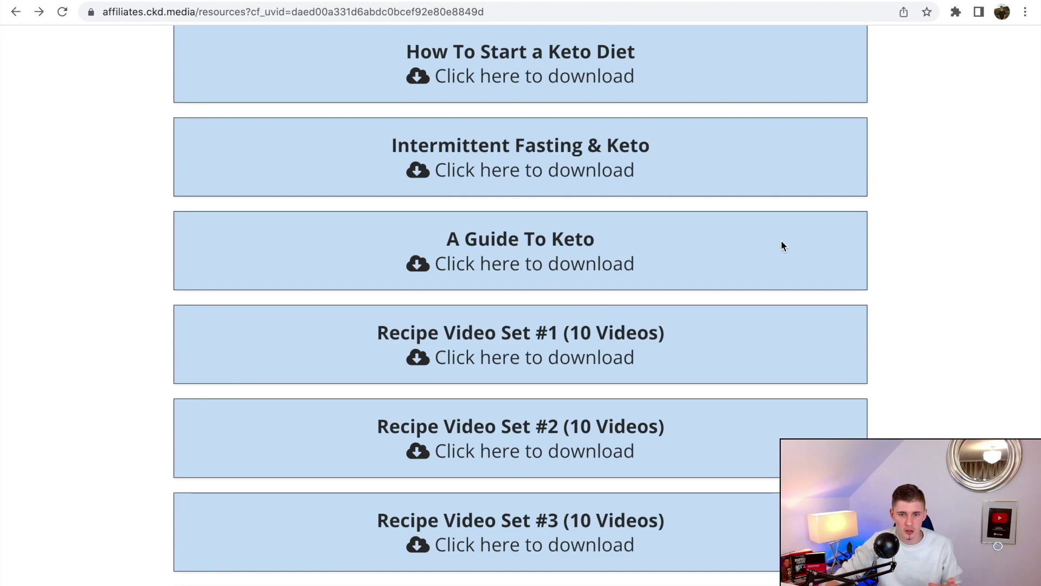
# Review the list of downloadable keto guides and recipe video sets on the Custom Keto Diet affiliate resources page
pyautogui.scroll(-1, 782, 246)
pyautogui.scroll(4, 782, 245)
pyautogui.scroll(-10, 782, 246)
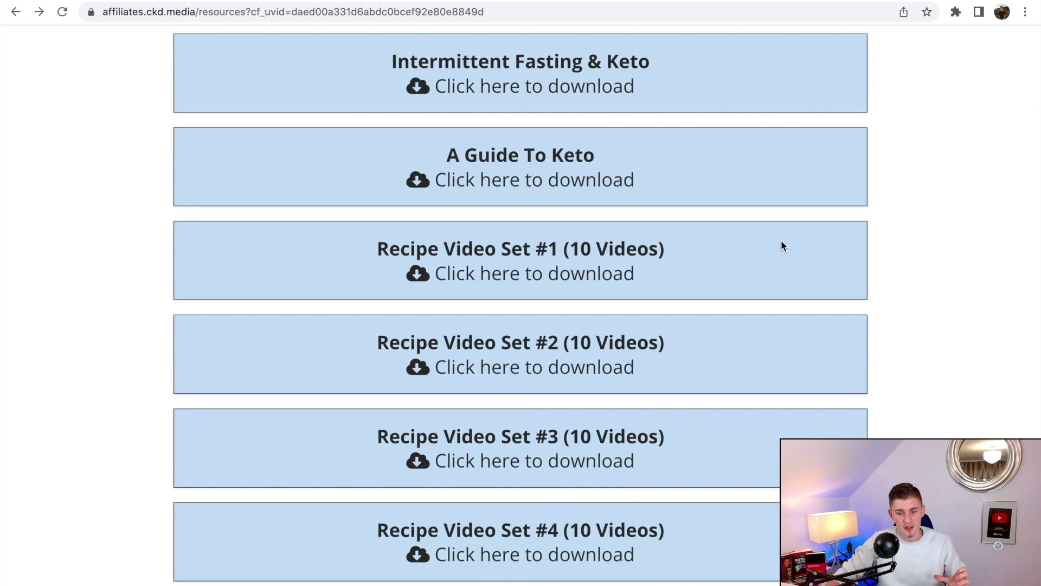
pyautogui.scroll(10, 781, 245)
pyautogui.scroll(-4, 558, 308)
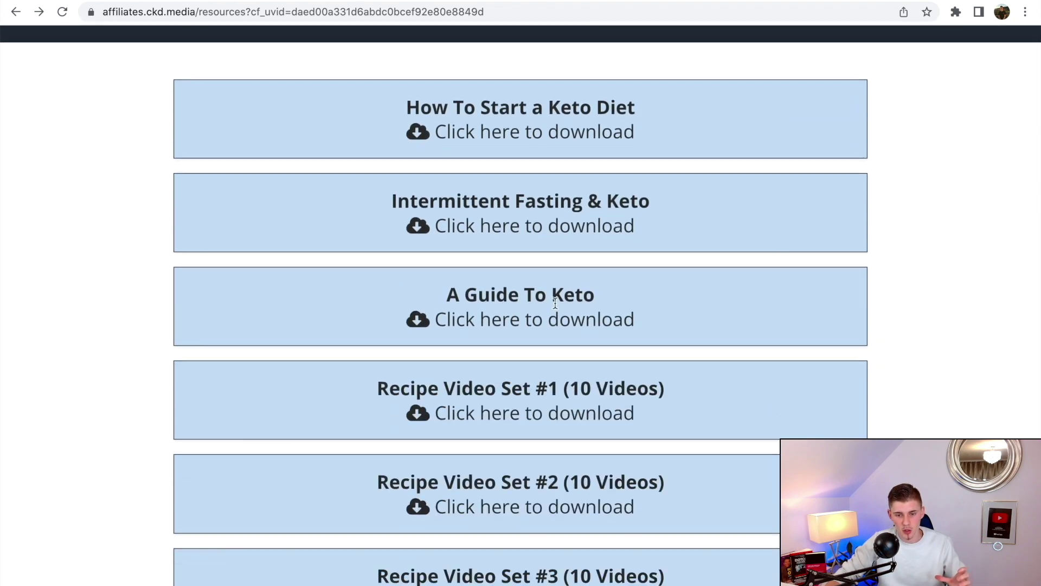
pyautogui.scroll(-1, 558, 308)
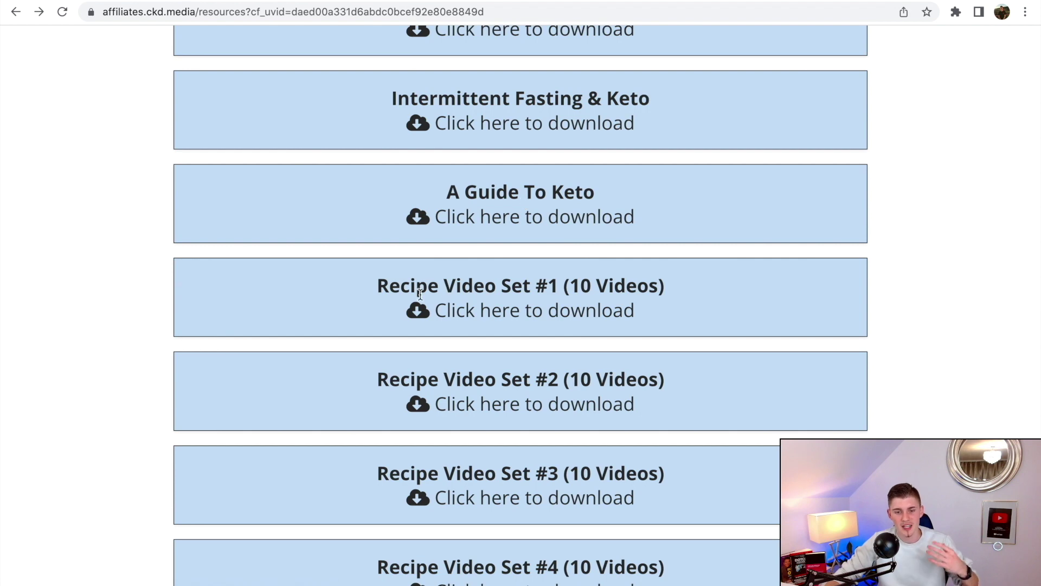
pyautogui.scroll(-3, 605, 286)
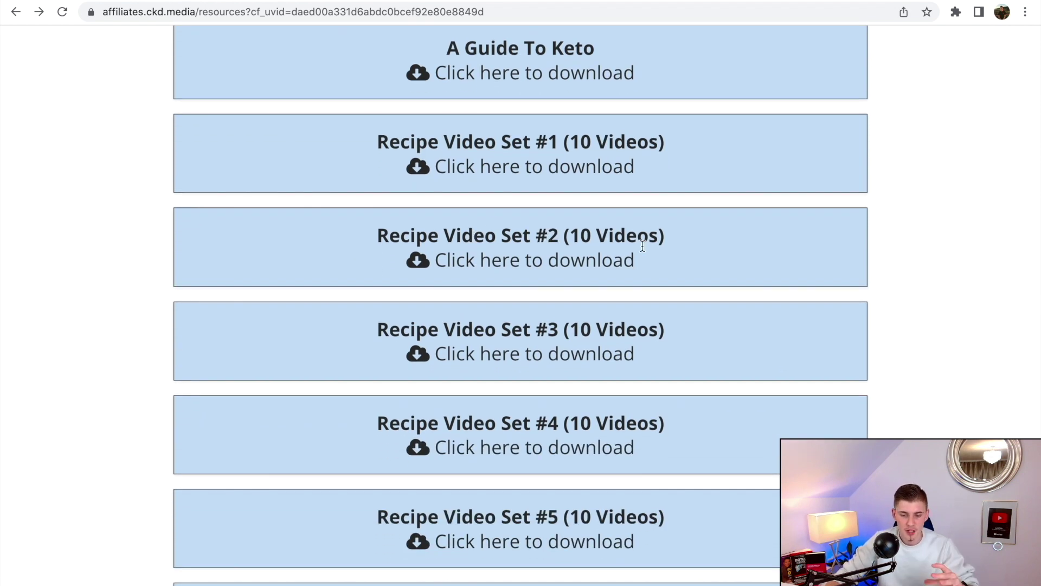
pyautogui.scroll(-7, 642, 246)
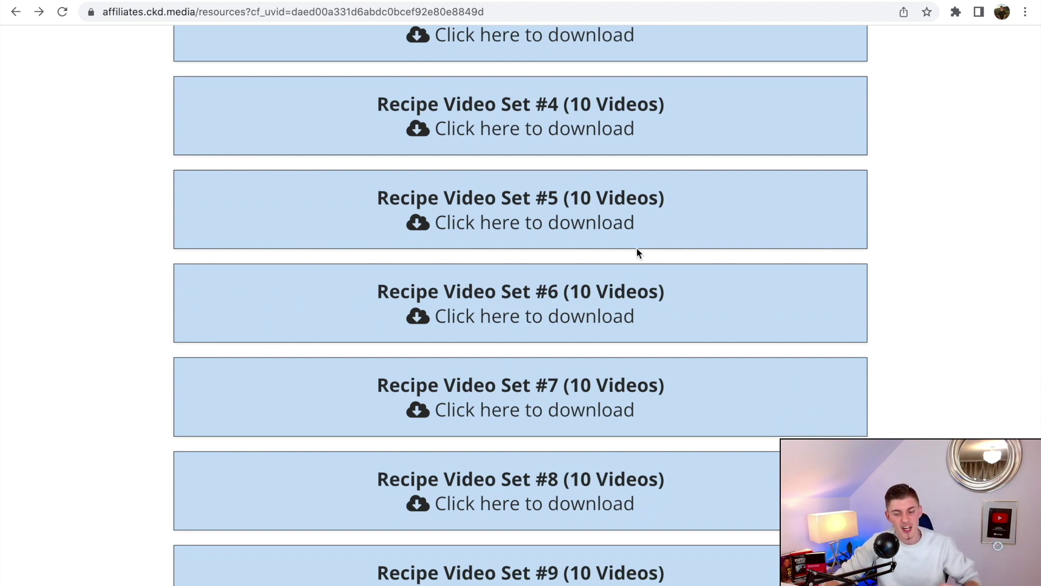
pyautogui.scroll(-3, 636, 246)
pyautogui.scroll(2, 637, 250)
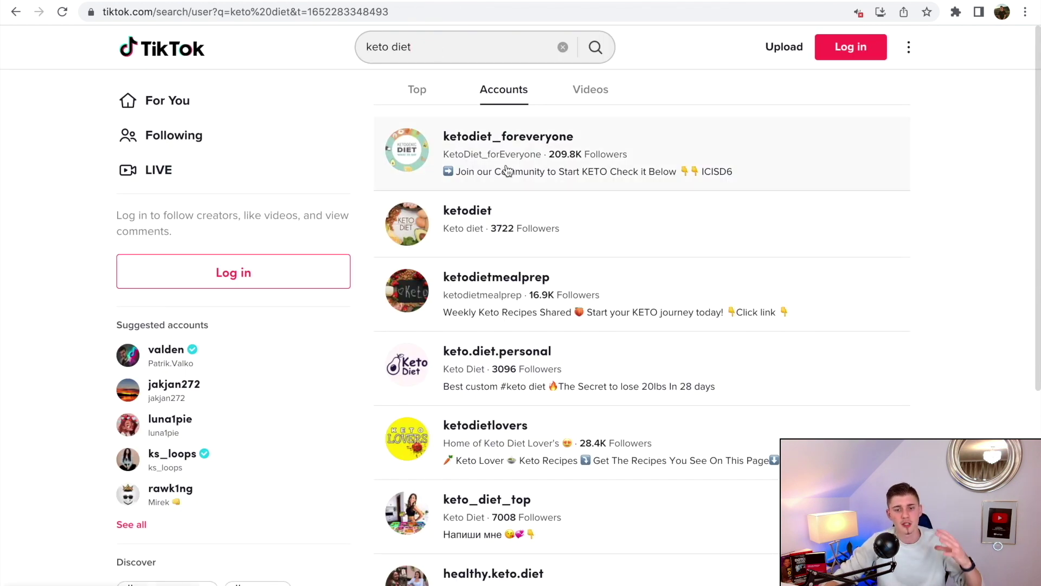
# Open the ketodiet_foreveryone account from the TikTok keto diet account results and browse its profile and recipe videos
pyautogui.click(500, 137)
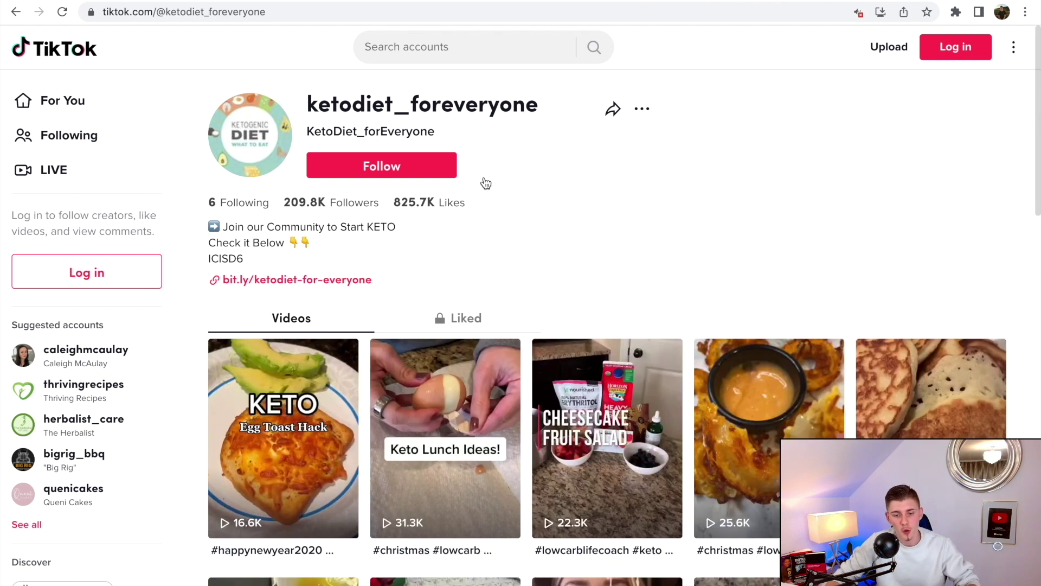
pyautogui.scroll(-3, 487, 181)
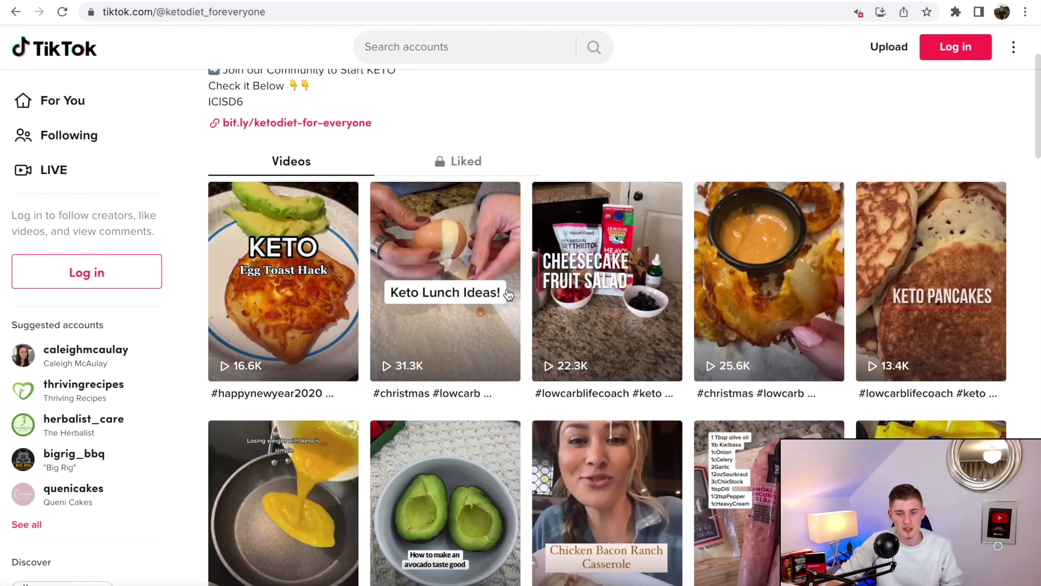
pyautogui.scroll(-3, 610, 307)
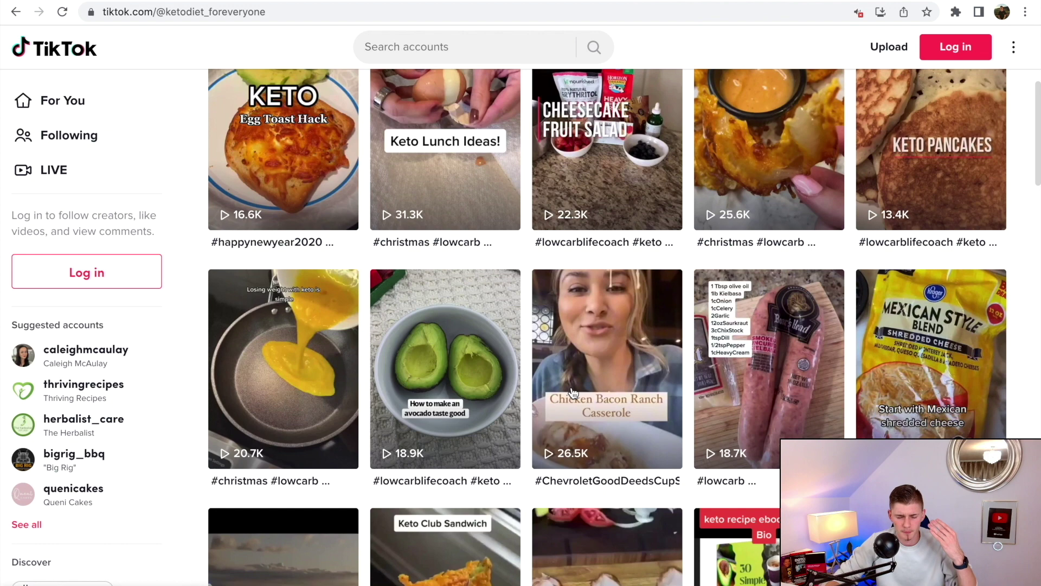
pyautogui.scroll(-3, 649, 345)
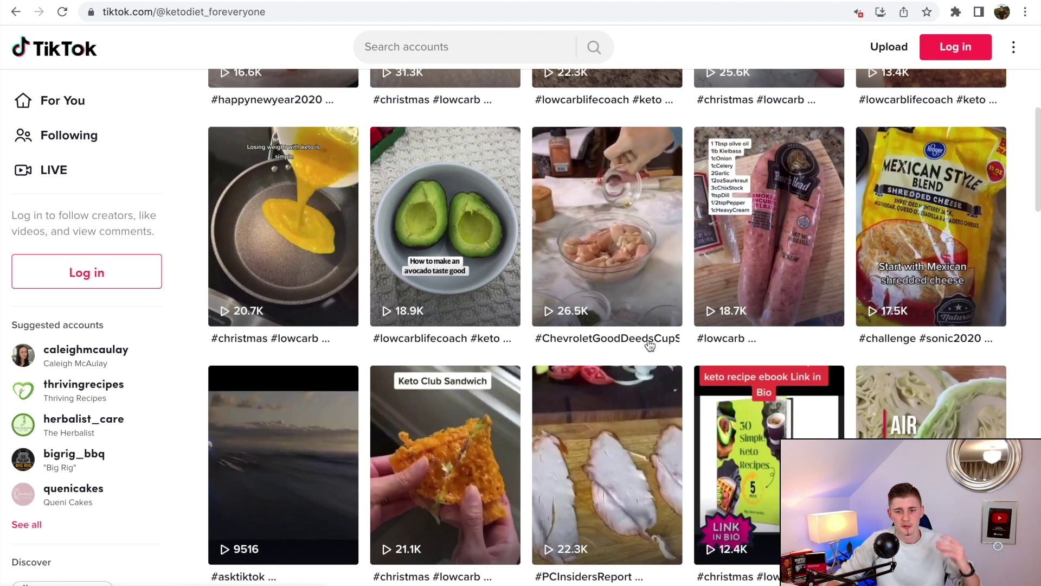
pyautogui.scroll(-1, 649, 346)
pyautogui.scroll(10, 649, 345)
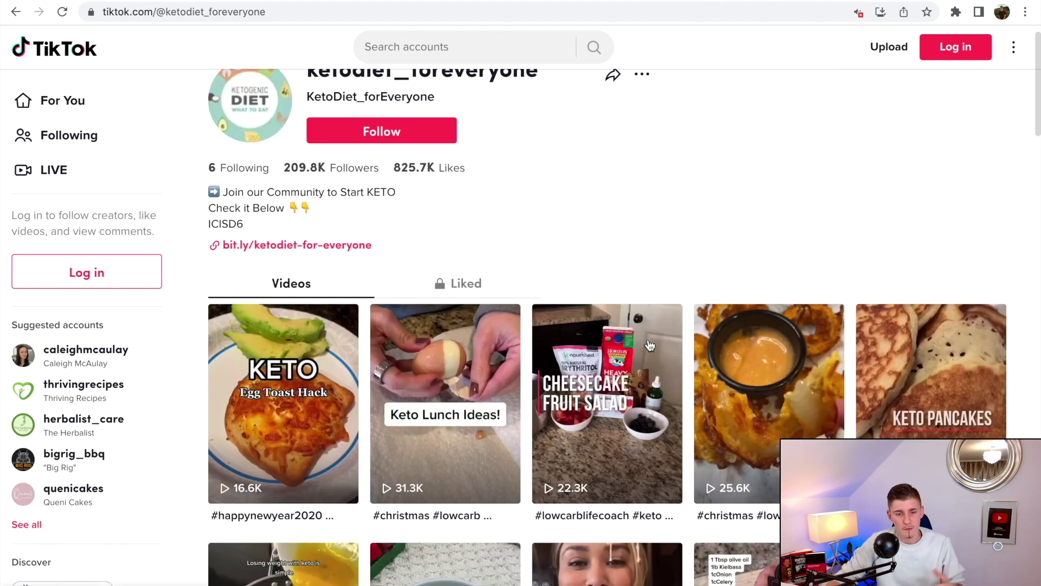
pyautogui.scroll(-7, 650, 346)
pyautogui.scroll(8, 648, 340)
pyautogui.moveTo(307, 104); pyautogui.dragTo(538, 108)
pyautogui.click(624, 263)
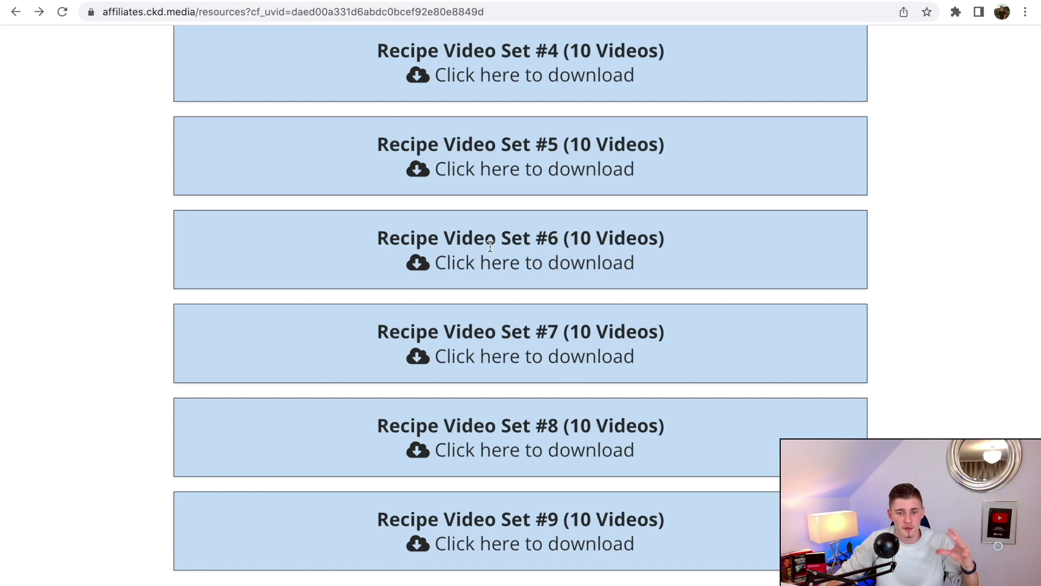
# Switch back to the affiliate resources page and look through the downloadable recipe video sets
pyautogui.scroll(4, 612, 314)
pyautogui.scroll(-2, 612, 314)
pyautogui.scroll(-4, 611, 319)
pyautogui.scroll(10, 612, 318)
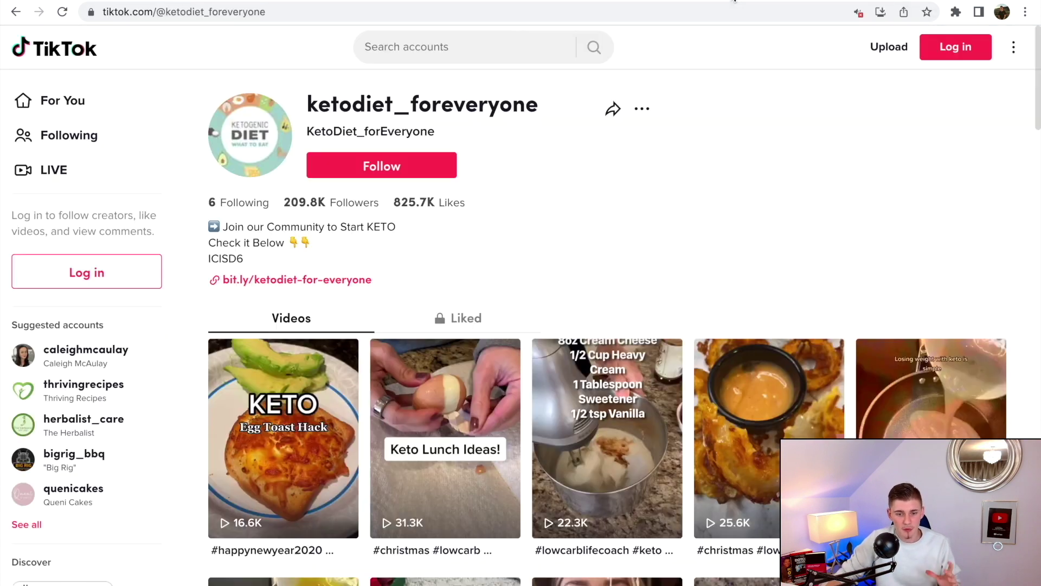
# Return to the ketodiet_foreveryone TikTok profile, view its Keto Egg Toast Hack video and close it
pyautogui.scroll(-2, 608, 326)
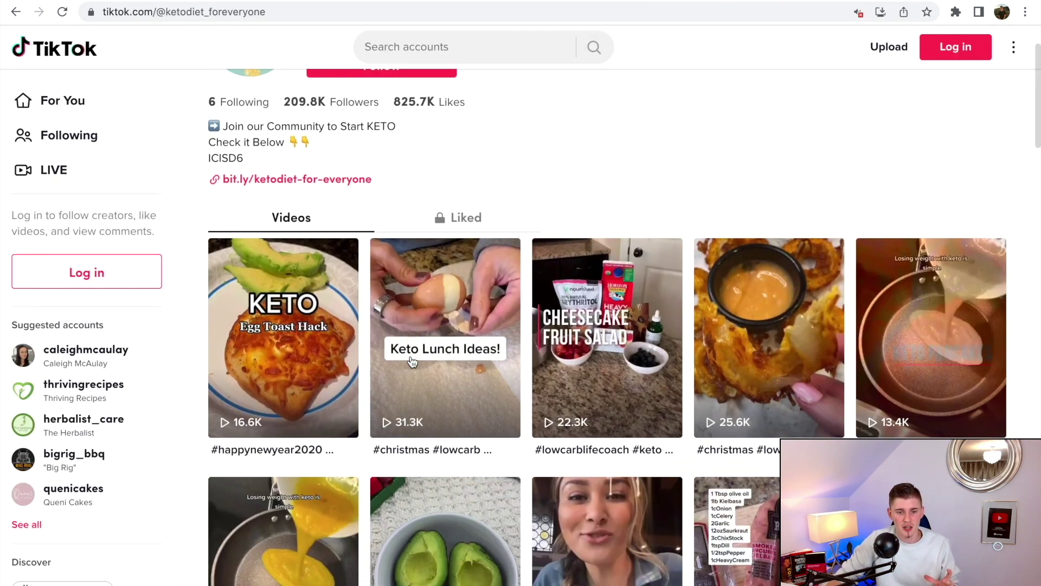
pyautogui.click(283, 380)
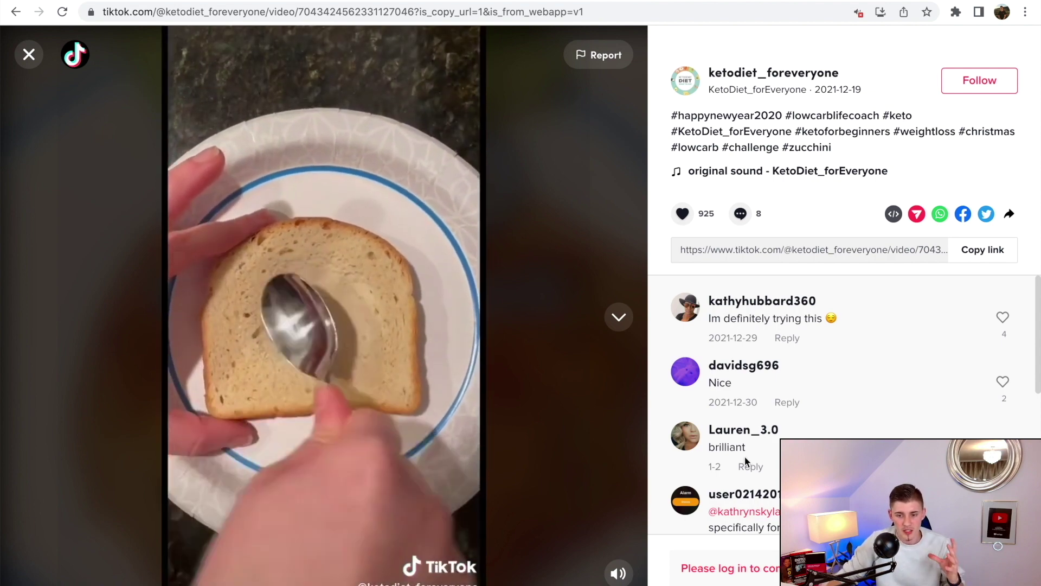
pyautogui.press('Escape')
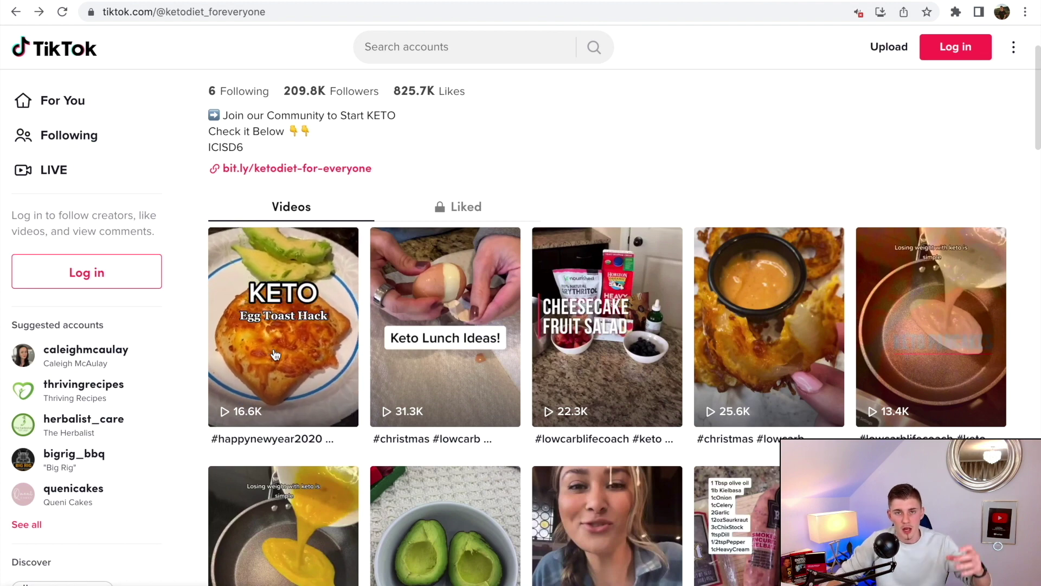
# Follow the profile's bit.ly/ketodiet-for-everyone bio link to inspect the promoted Custom Keto Diet page, and return to the TikTok profile
pyautogui.scroll(3, 276, 353)
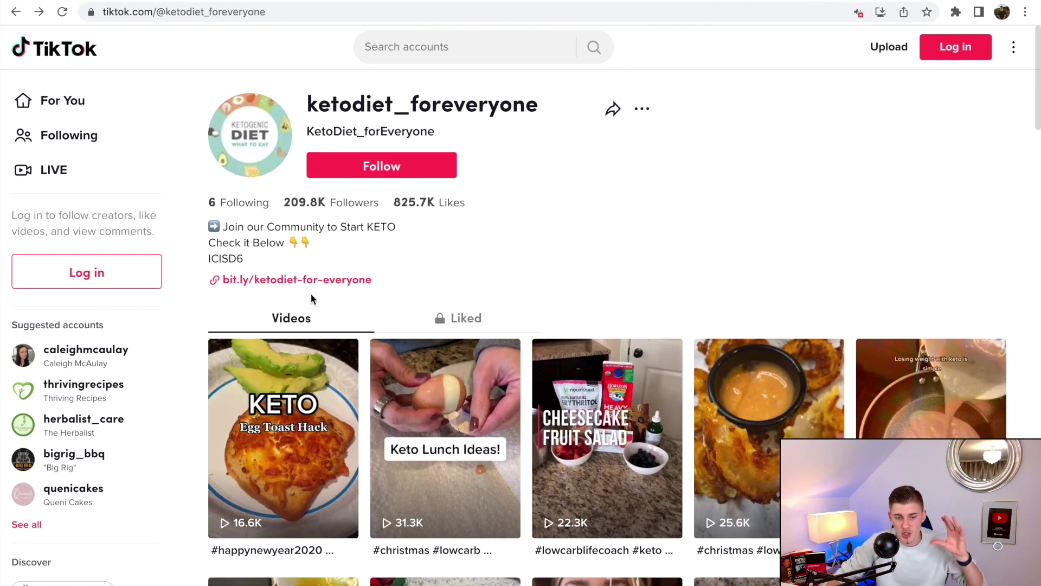
pyautogui.click(270, 280)
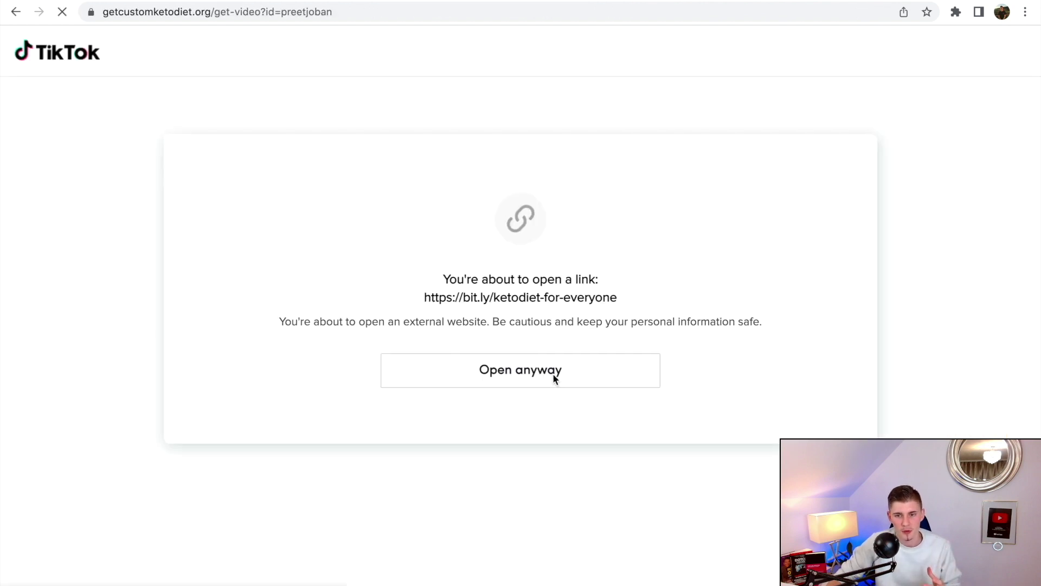
pyautogui.click(553, 374)
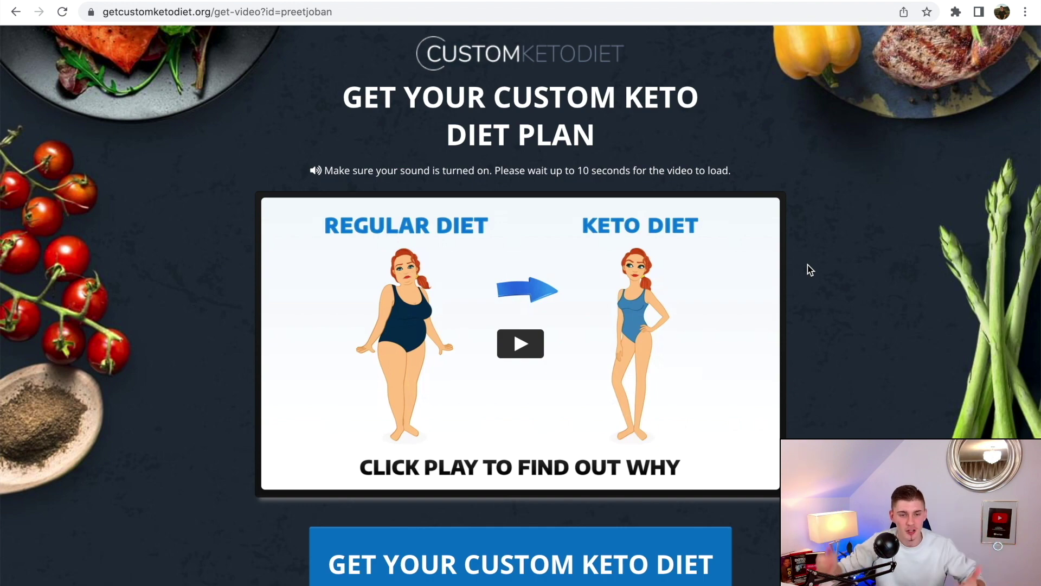
pyautogui.press('super+Left')
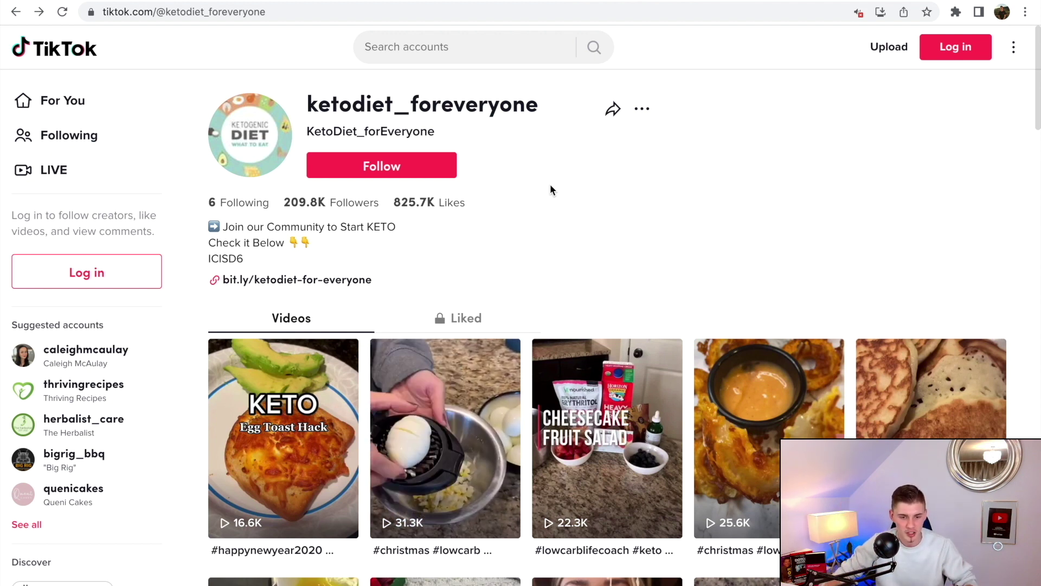
pyautogui.click(291, 279)
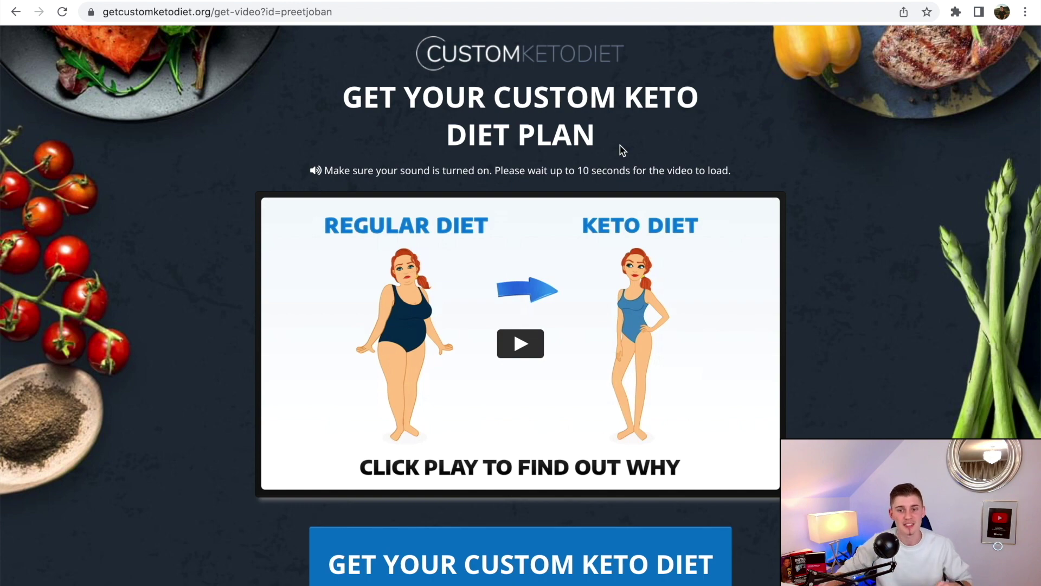
pyautogui.hotkey('alt', 'Left')
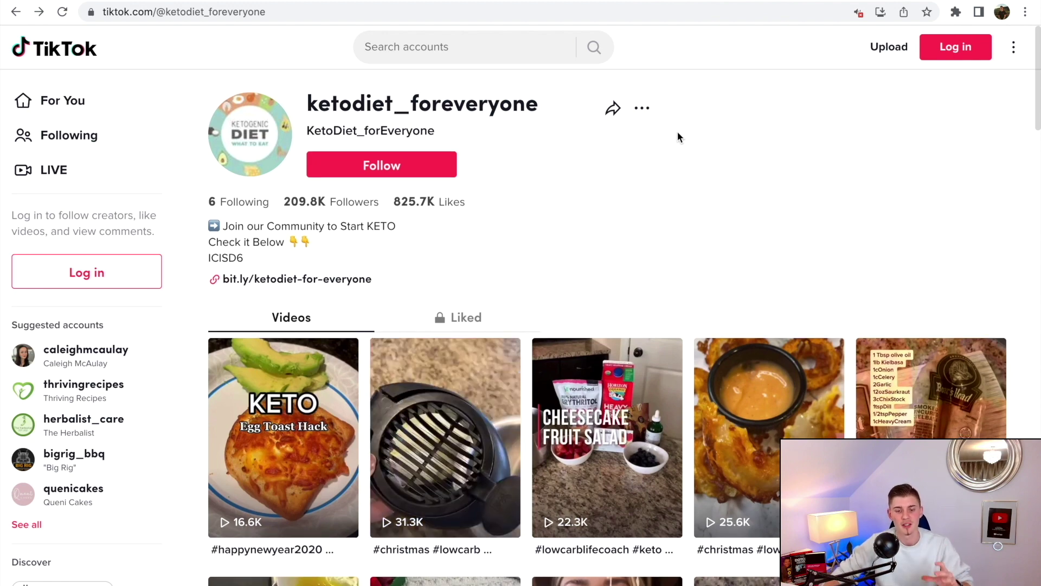
# Reopen the Keto Egg Toast Hack video to examine its hashtags and comments, and close it
pyautogui.scroll(-4, 677, 137)
pyautogui.click(283, 298)
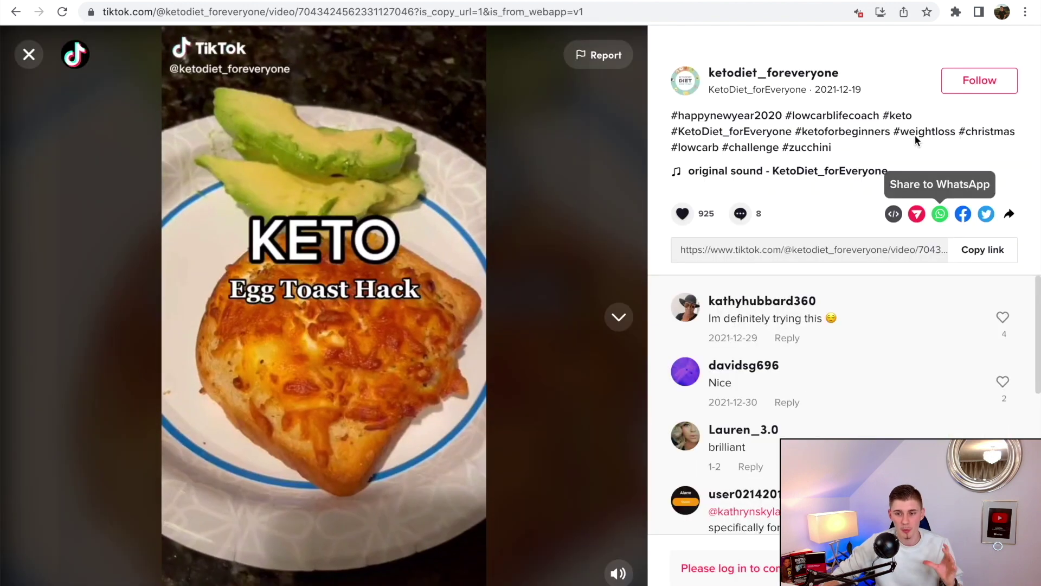
pyautogui.click(28, 55)
pyautogui.scroll(4, 397, 277)
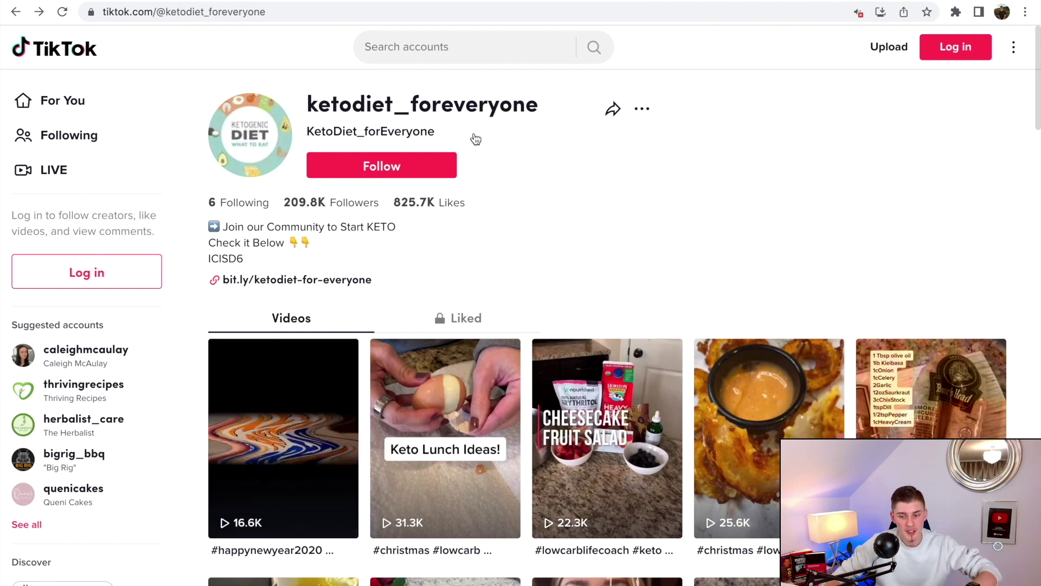
# Browse further down the profile's recipe videos and compare them with the downloadable videos on the affiliate resources page
pyautogui.scroll(-15, 505, 165)
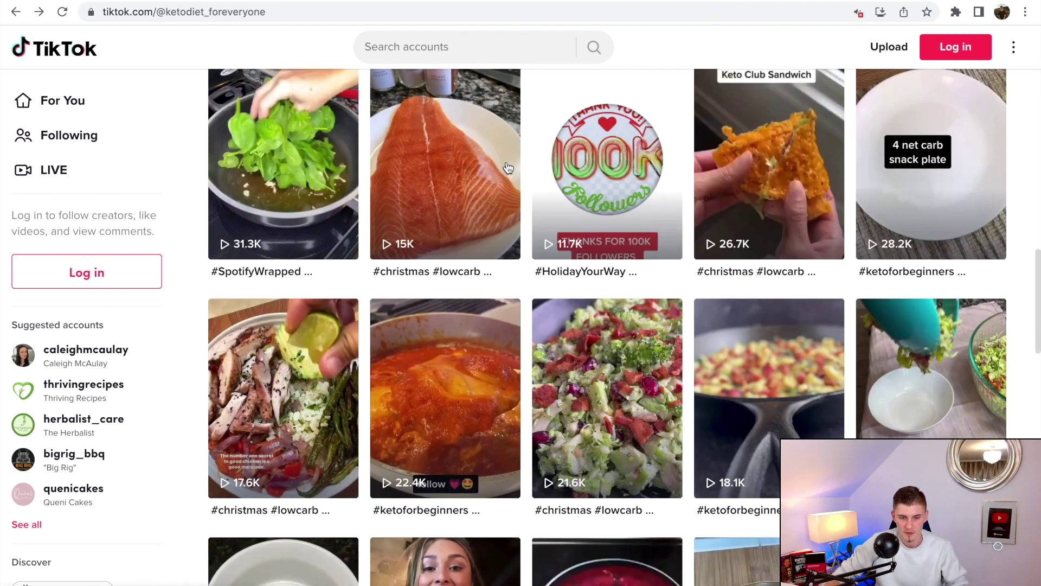
pyautogui.scroll(15, 507, 162)
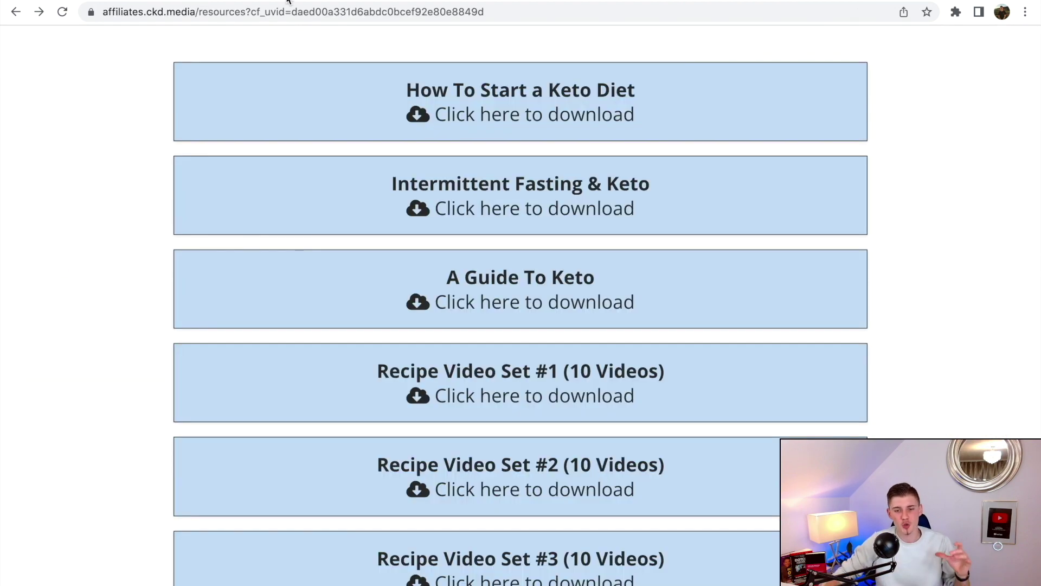
pyautogui.scroll(2, 570, 244)
pyautogui.scroll(-7, 714, 360)
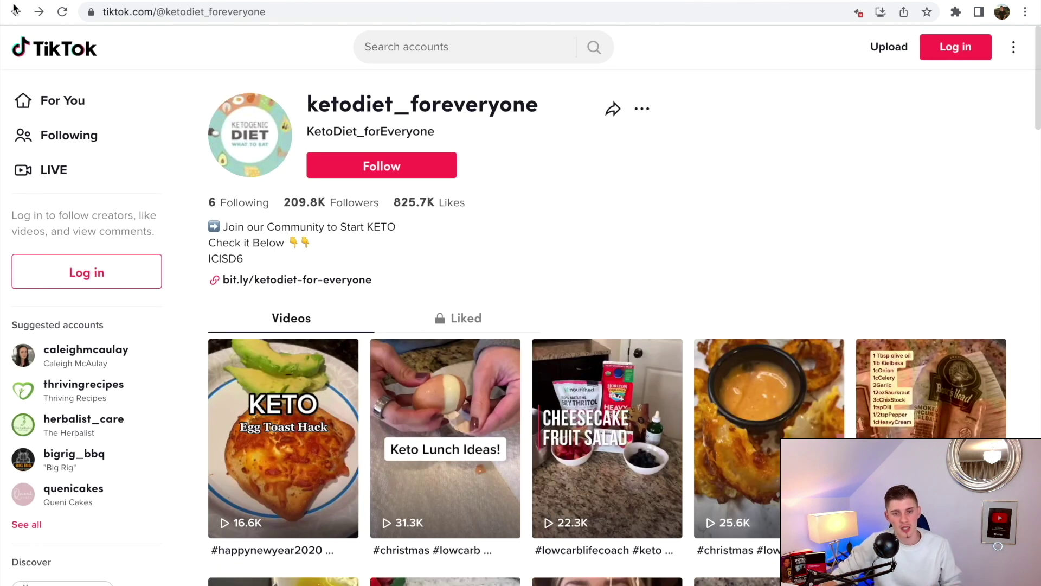
# Open the ketodietmealprep account from the keto diet results, browse its recipe videos, and return to the results to reopen ketodiet_foreveryone
pyautogui.click(15, 10)
pyautogui.scroll(-1, 596, 262)
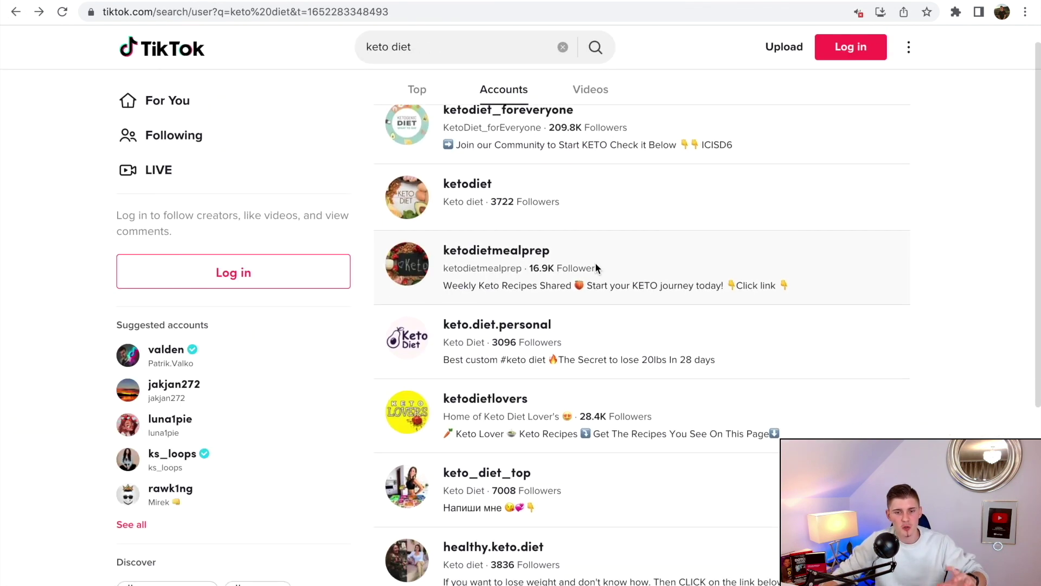
pyautogui.click(512, 252)
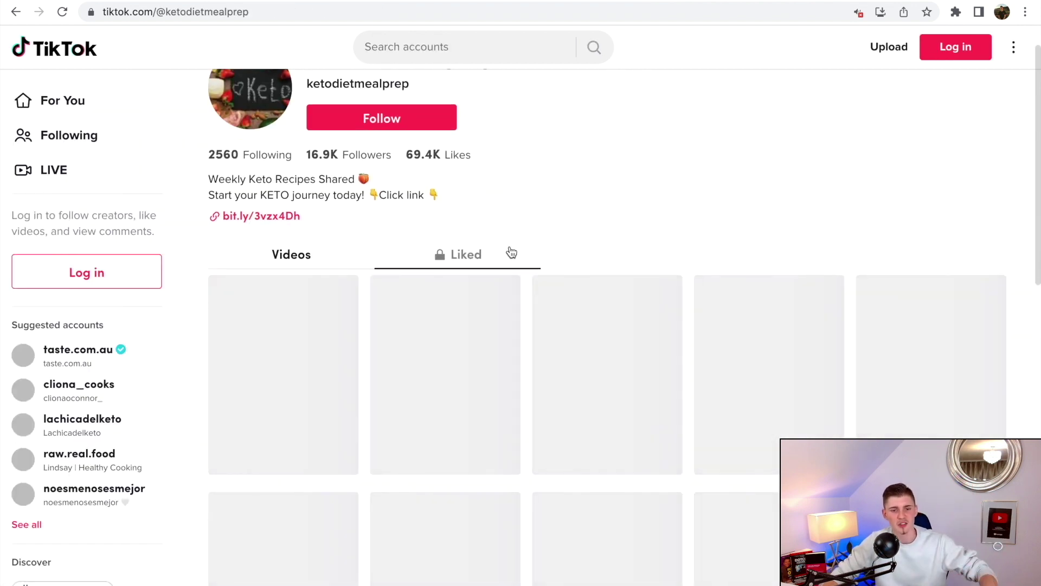
pyautogui.scroll(-3, 511, 253)
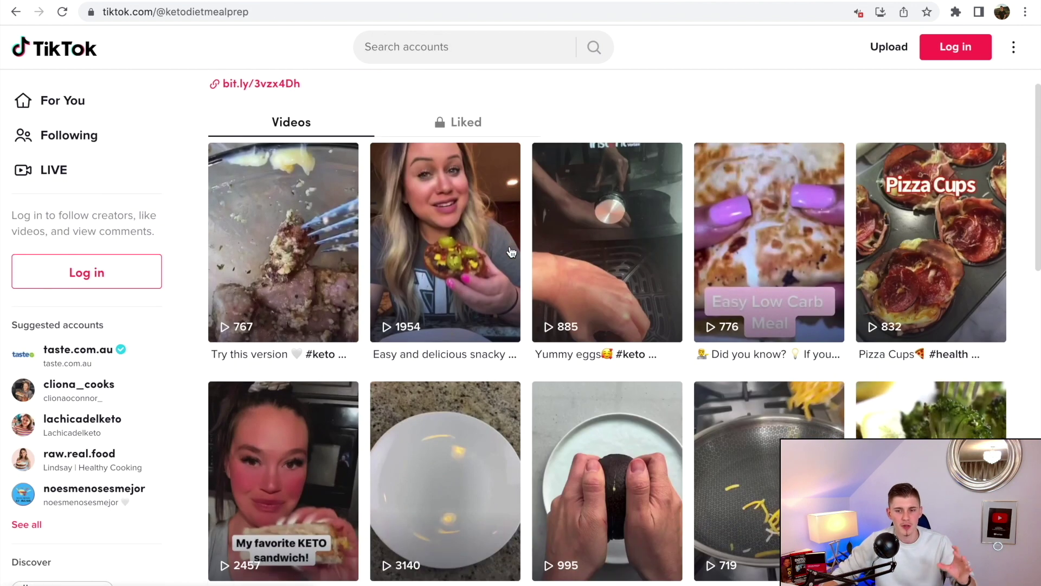
pyautogui.scroll(-1, 511, 252)
pyautogui.scroll(5, 583, 213)
pyautogui.scroll(-4, 583, 213)
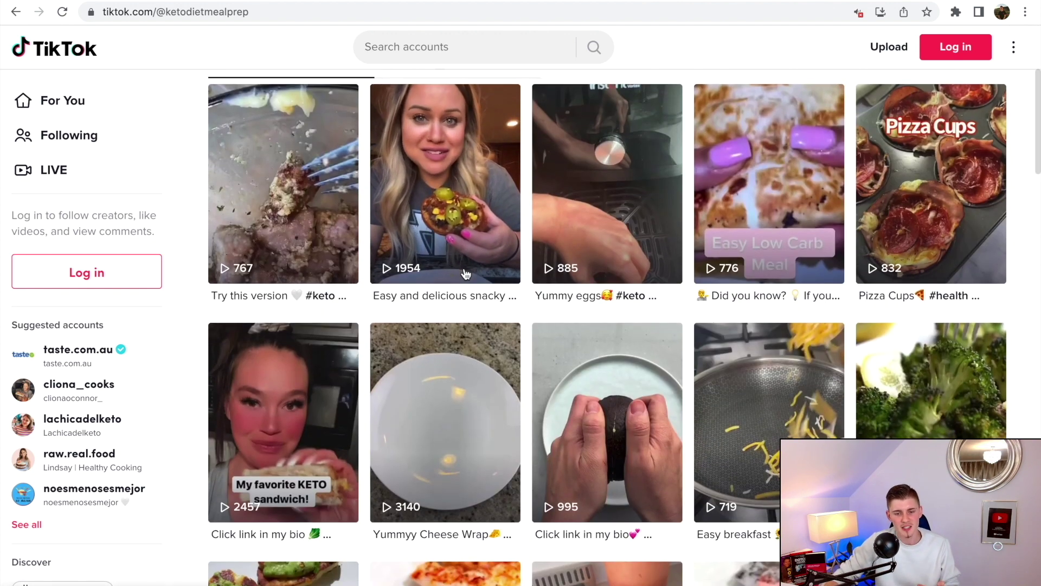
pyautogui.scroll(-3, 465, 274)
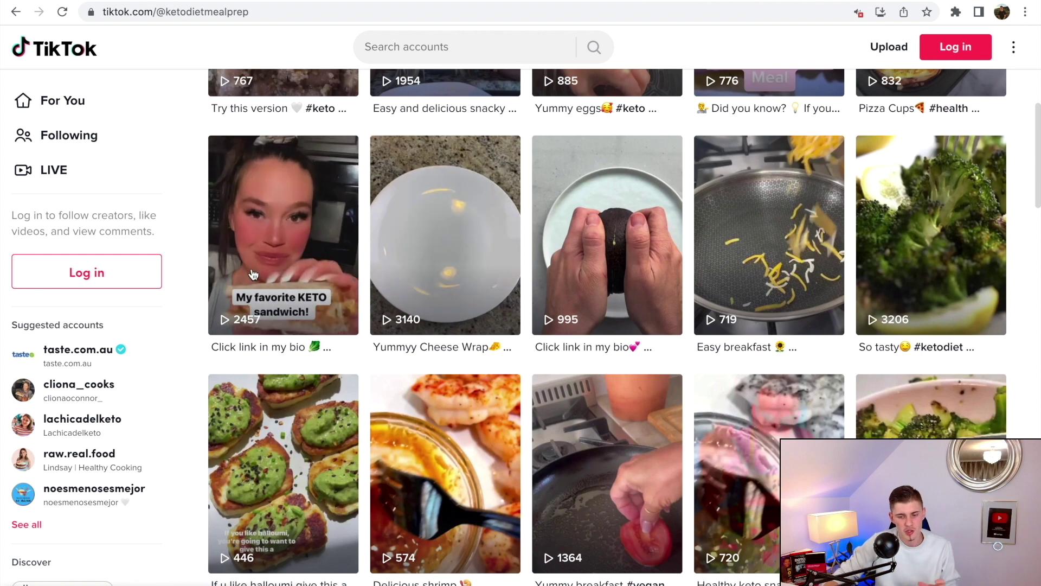
pyautogui.scroll(-6, 253, 274)
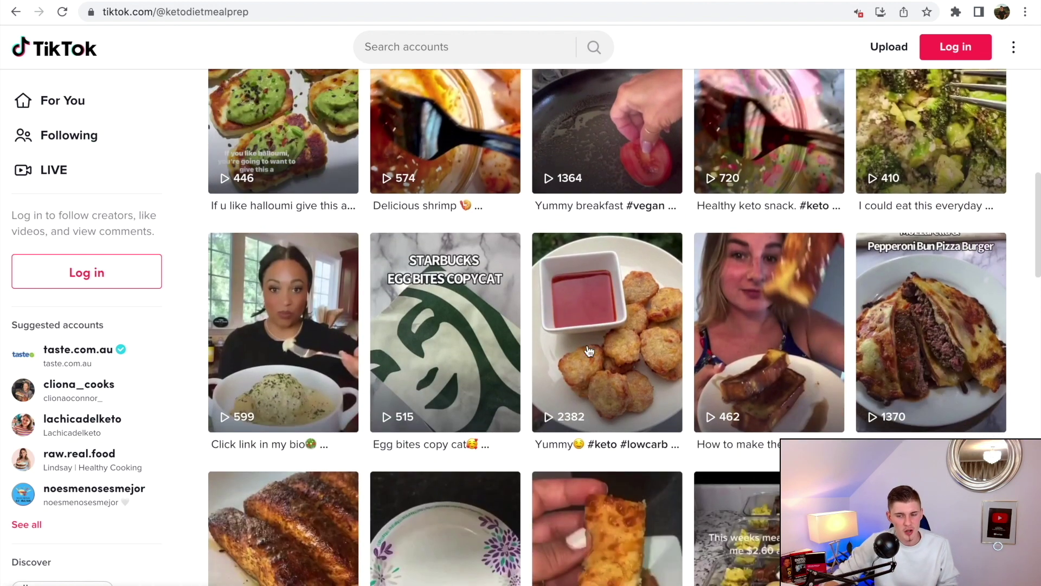
pyautogui.scroll(-2, 588, 350)
pyautogui.scroll(20, 589, 350)
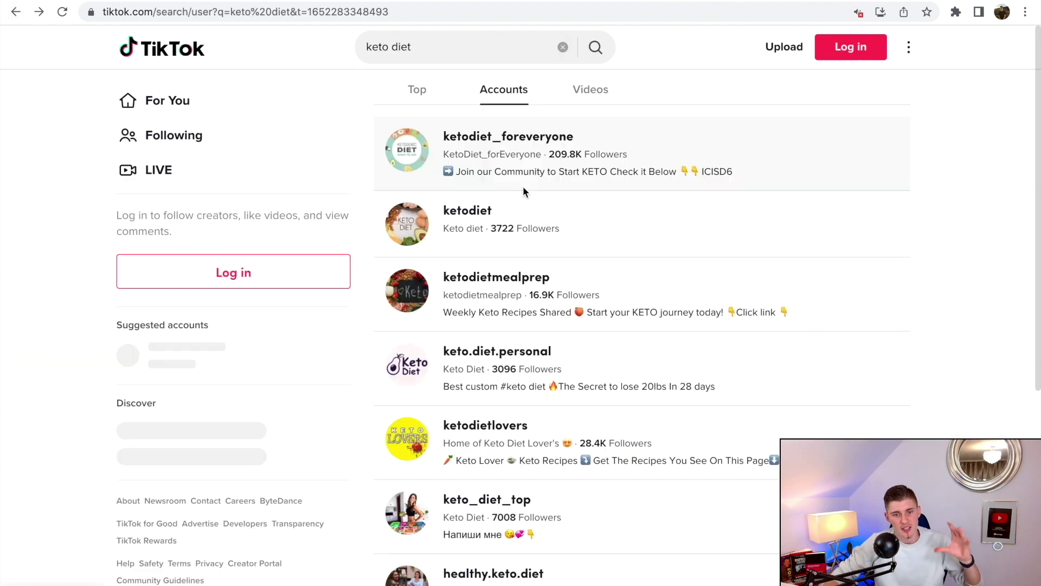
pyautogui.click(525, 142)
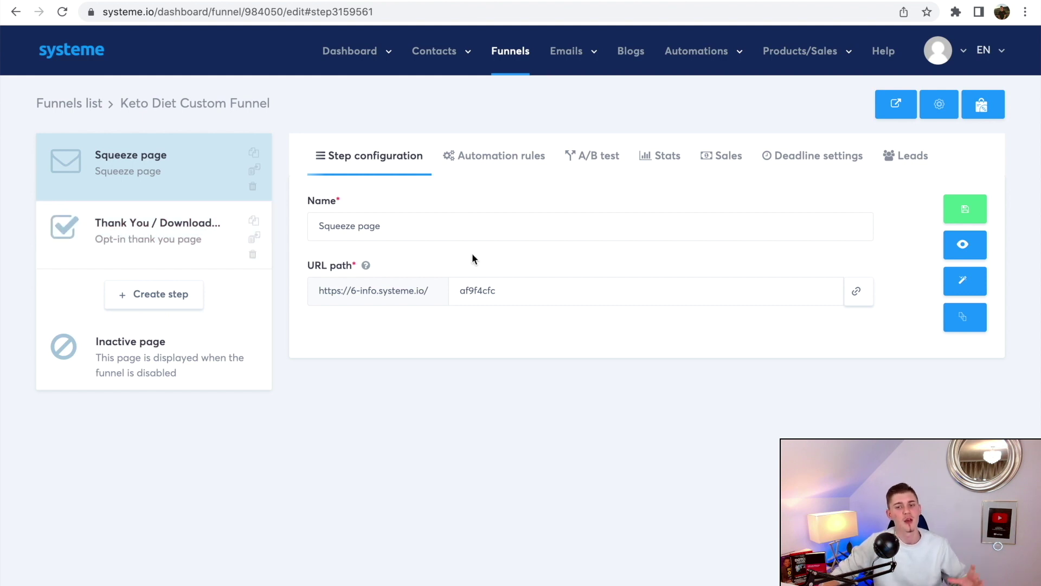
# Review the Custom Keto Diet affiliate resources page, from the keyword list and email swipes through the downloadable videos to Recipe Video Set #9
pyautogui.moveTo(571, 57)
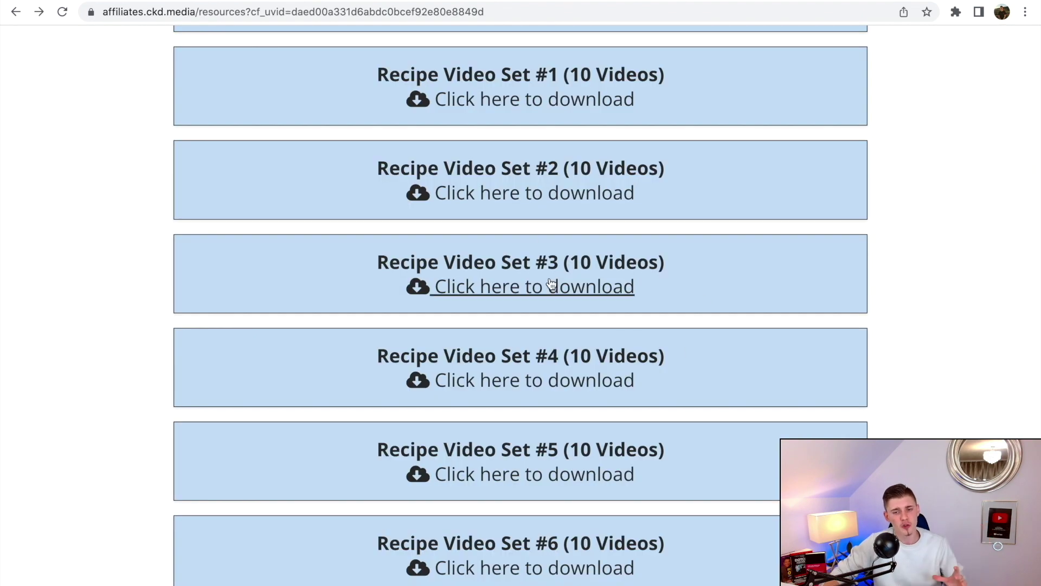
pyautogui.scroll(15, 550, 283)
pyautogui.scroll(-10, 550, 281)
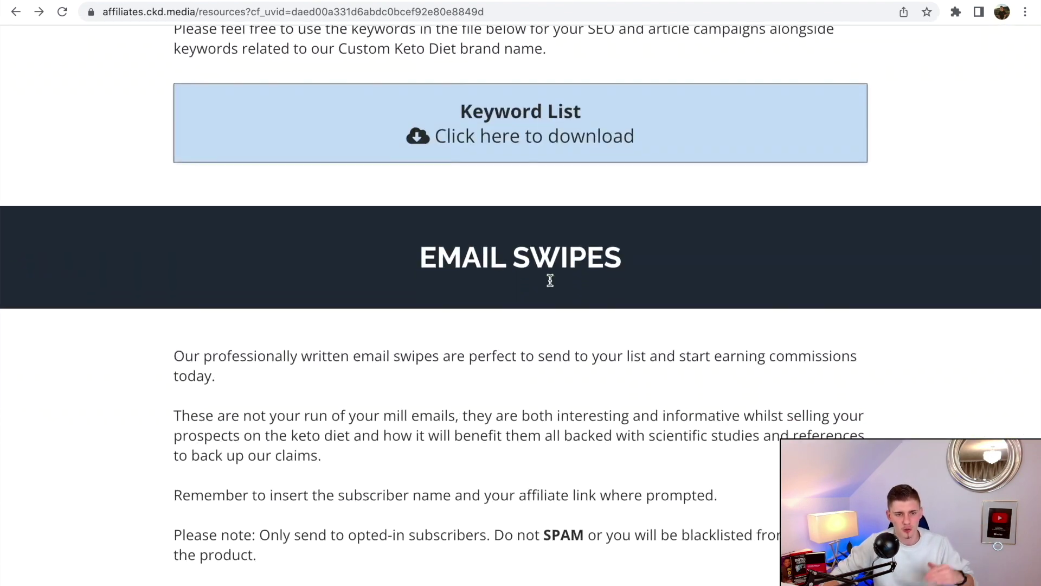
pyautogui.scroll(-10, 421, 314)
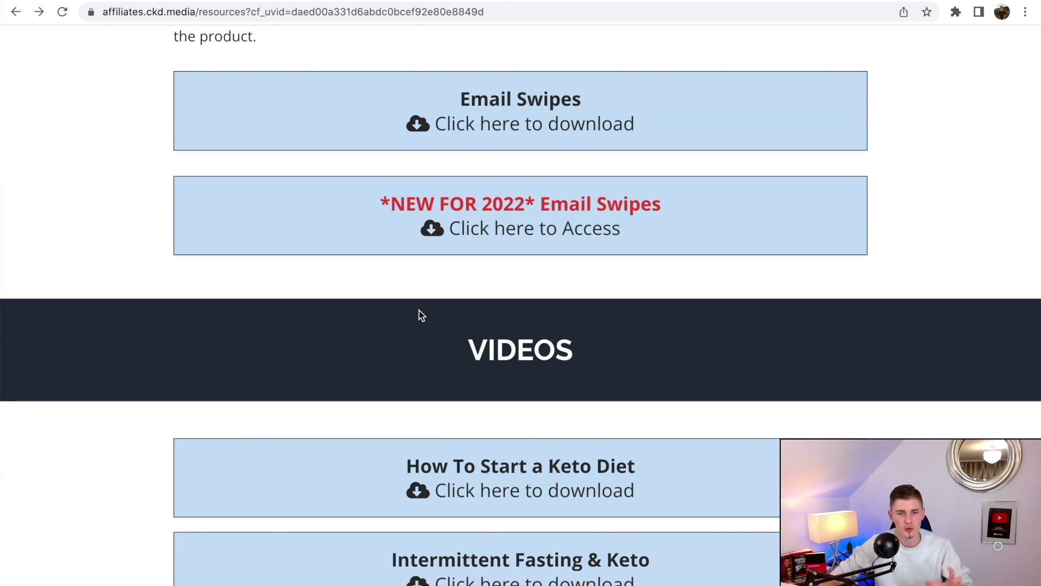
pyautogui.scroll(-12, 421, 315)
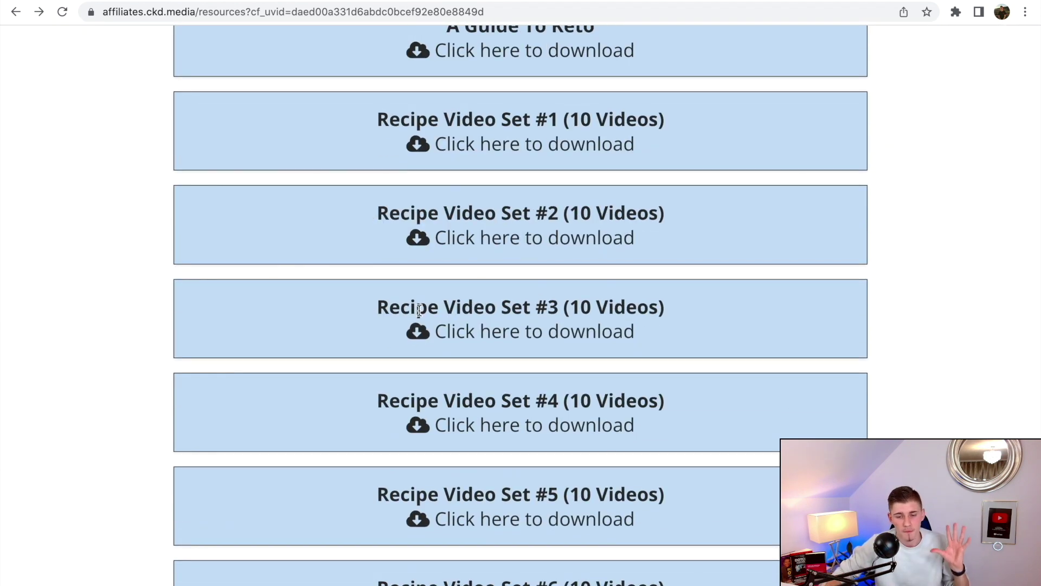
pyautogui.scroll(-8, 419, 313)
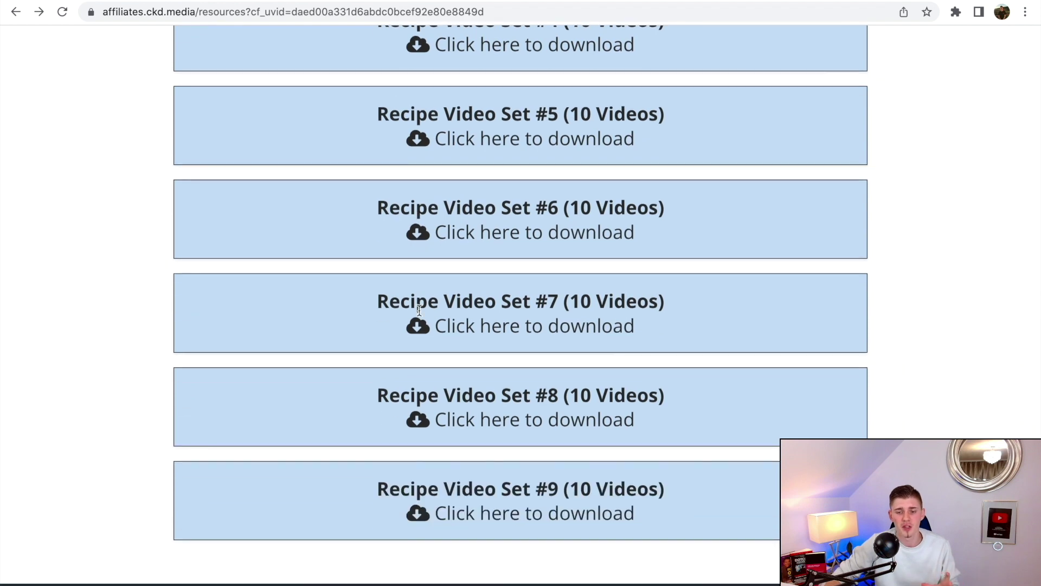
pyautogui.scroll(-3, 419, 310)
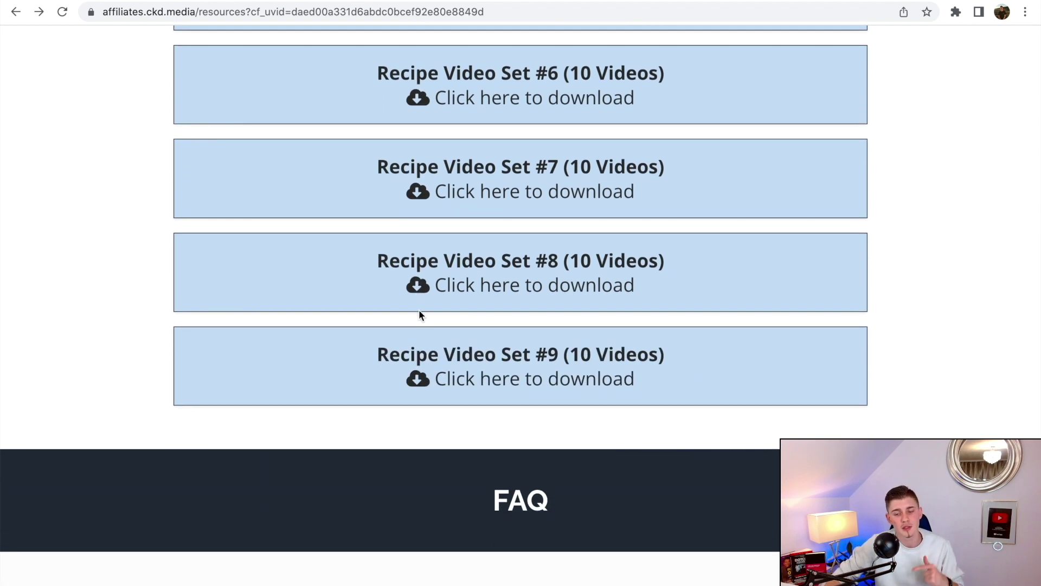